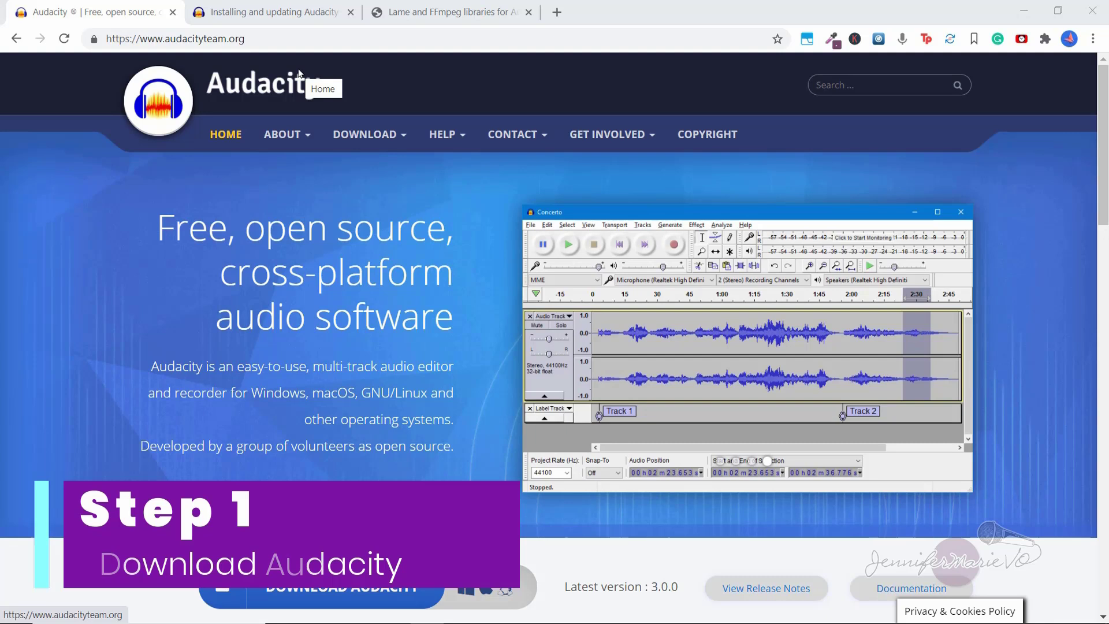
Download the Windows version of Audacity from the Audacity website.
mouse_move(379, 132)
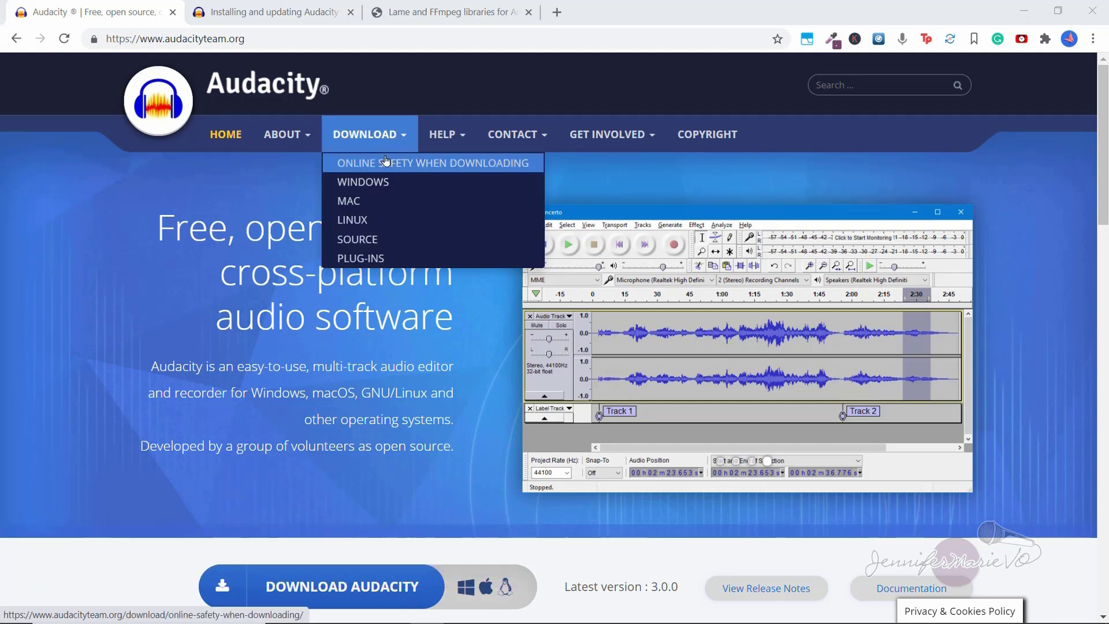
click(381, 183)
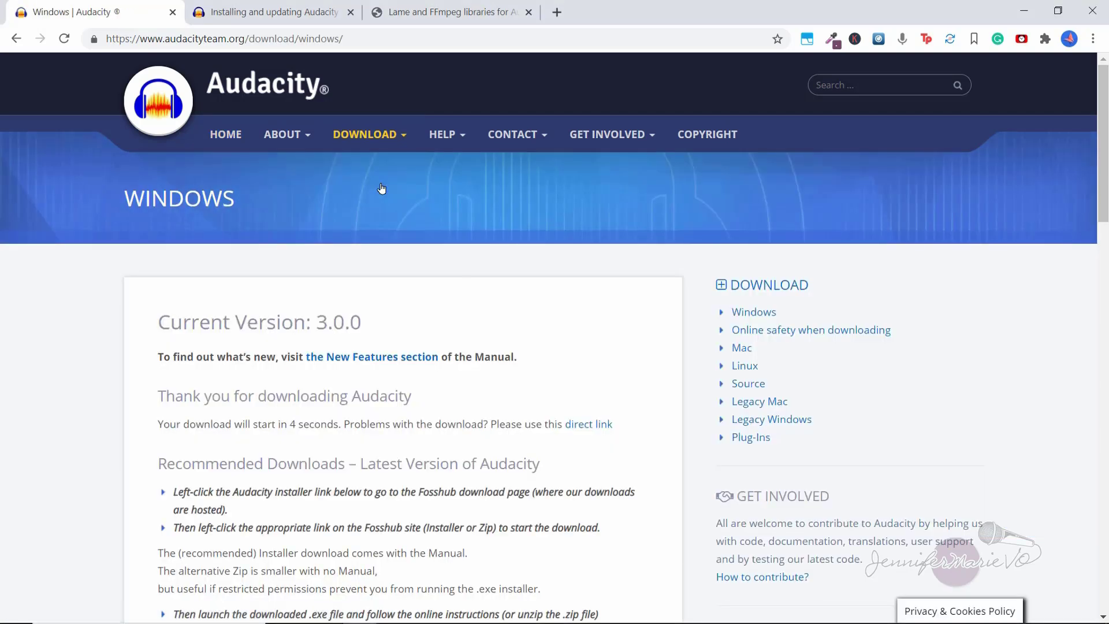
scroll(381, 188, down, 5)
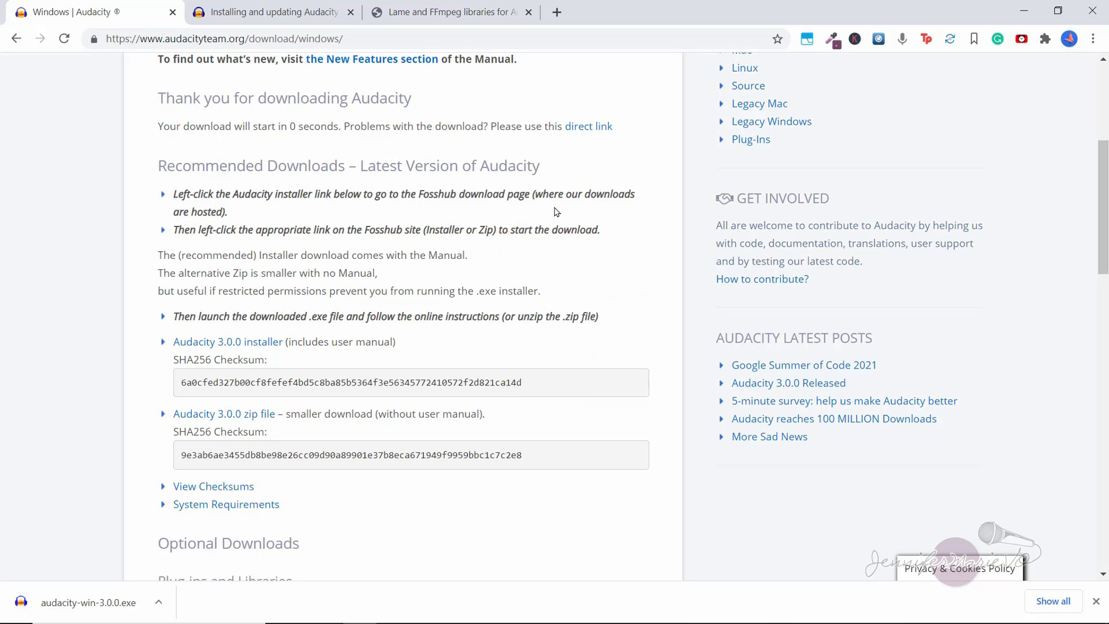
scroll(557, 211, down, 4)
Install Audacity 3.0.0 in English into the existing C:\Program Files (x86)\Audacity folder with a desktop shortcut, and launch it on finishing.
click(92, 609)
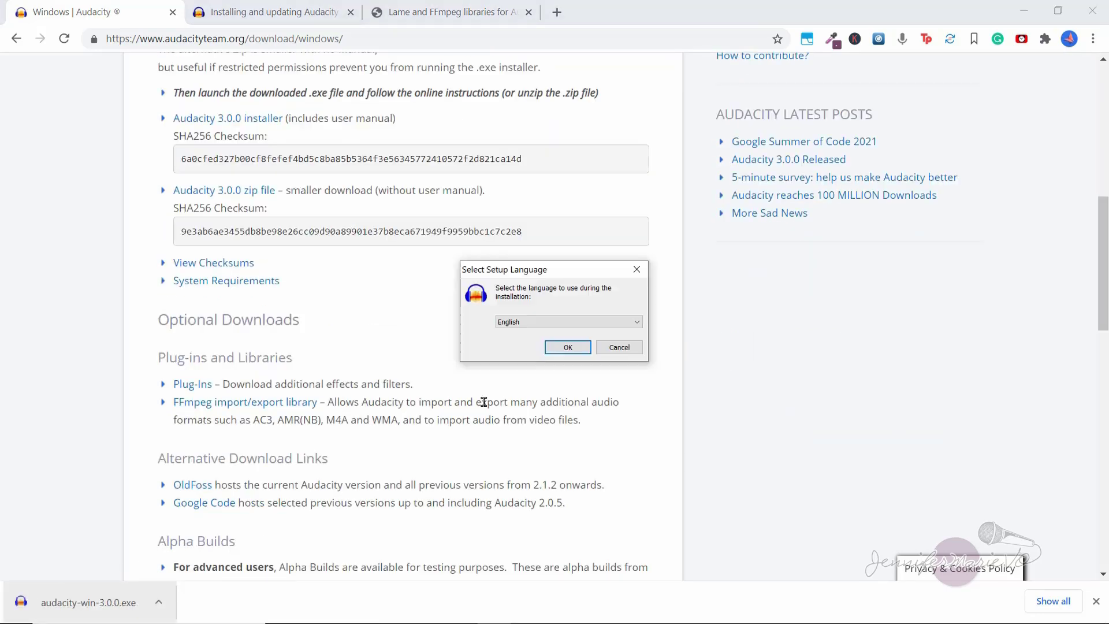
click(556, 352)
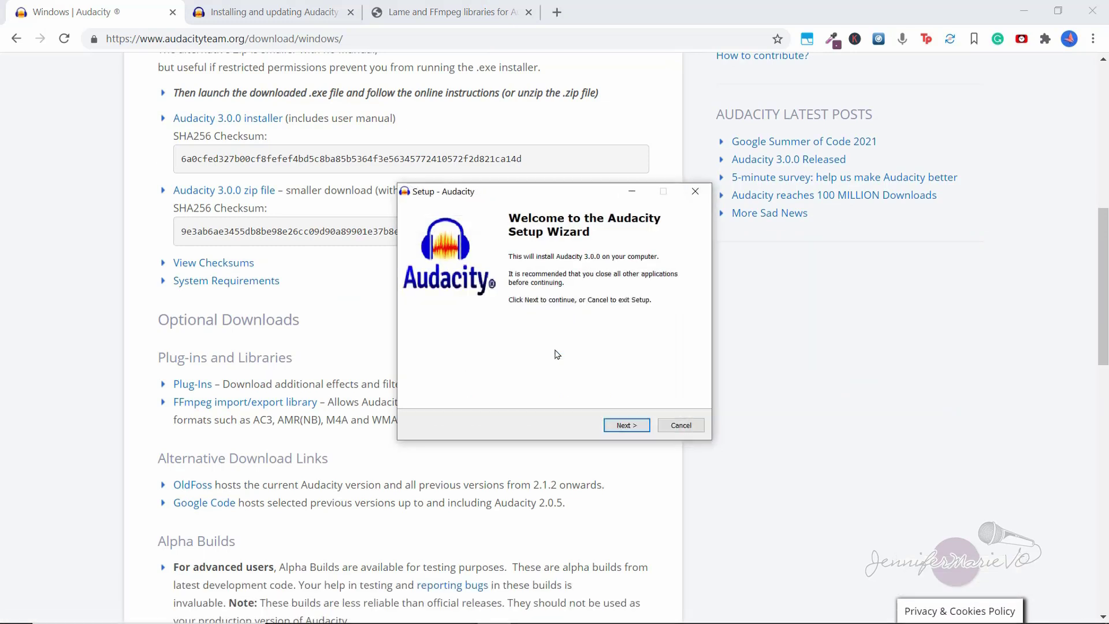
click(625, 428)
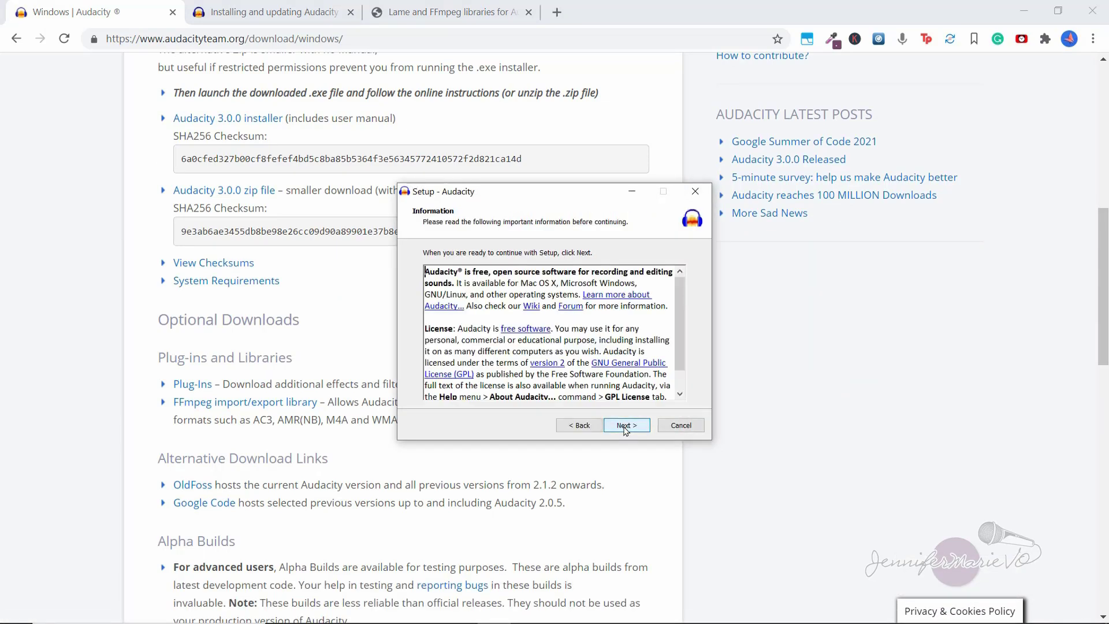
click(624, 427)
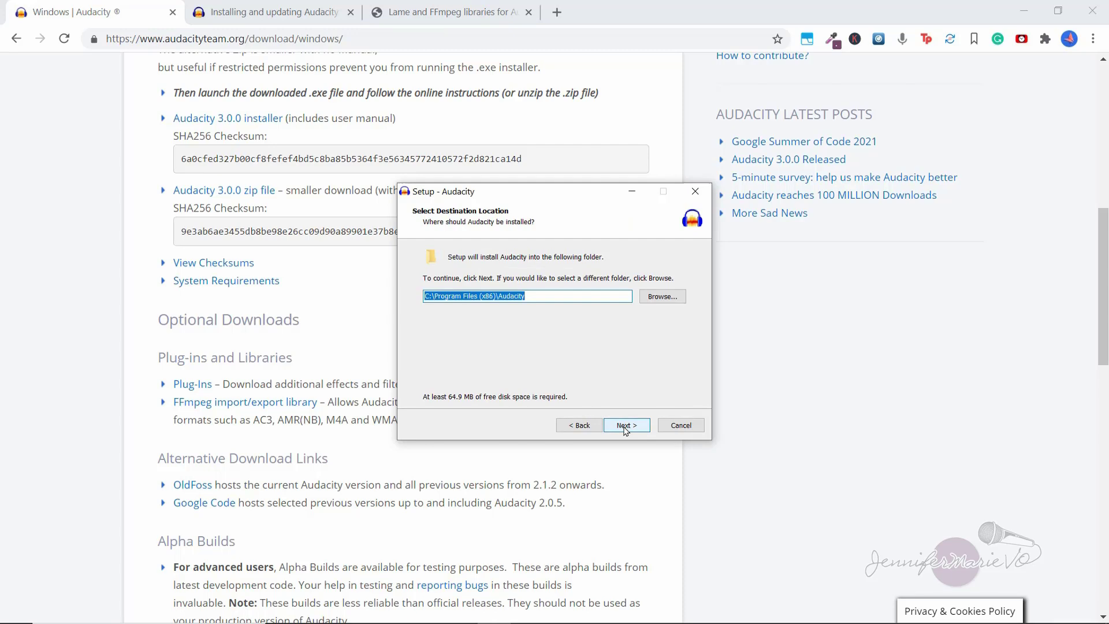
click(625, 426)
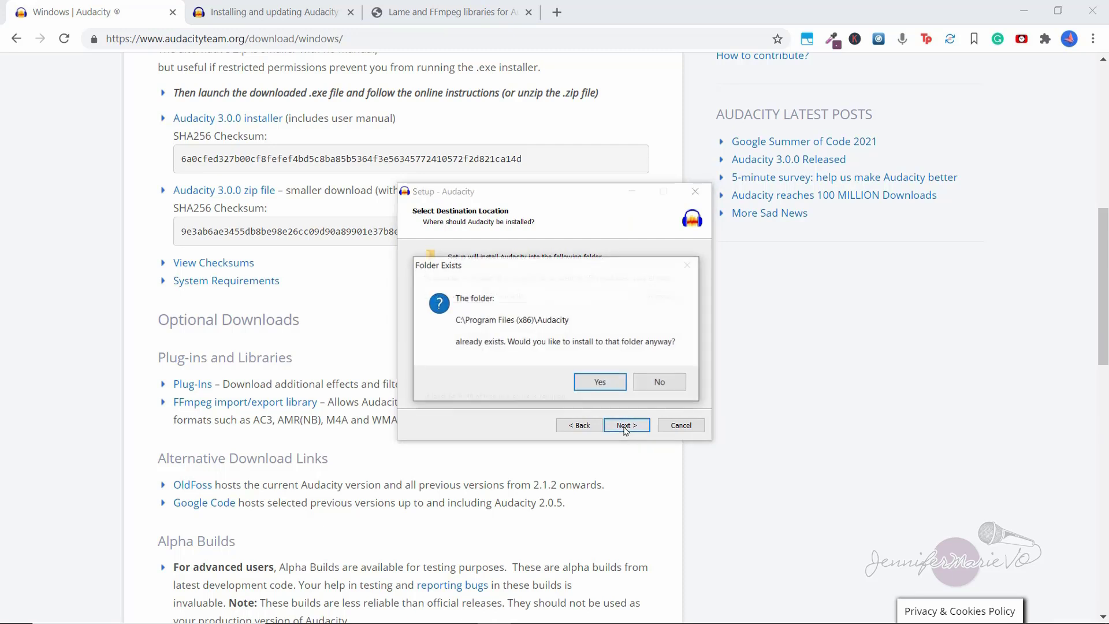
click(607, 383)
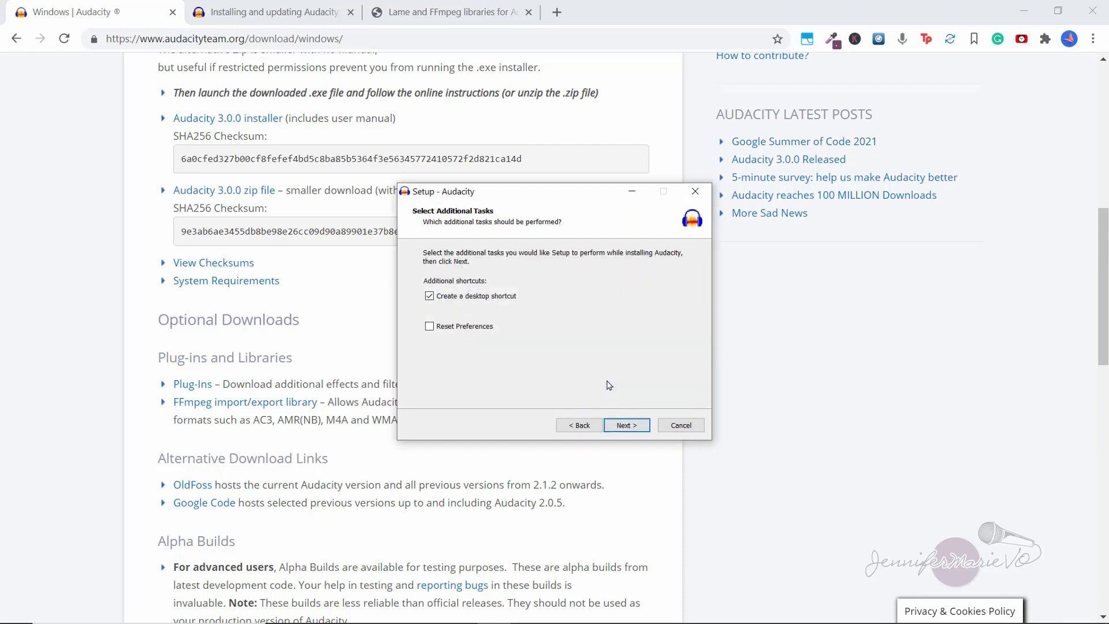
click(624, 425)
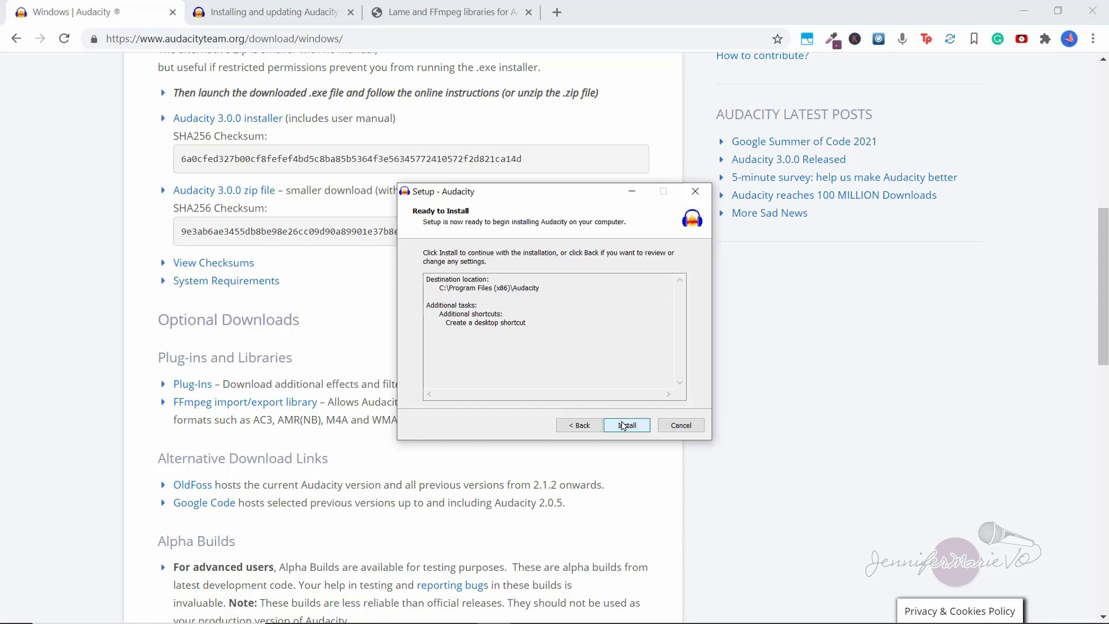
click(623, 425)
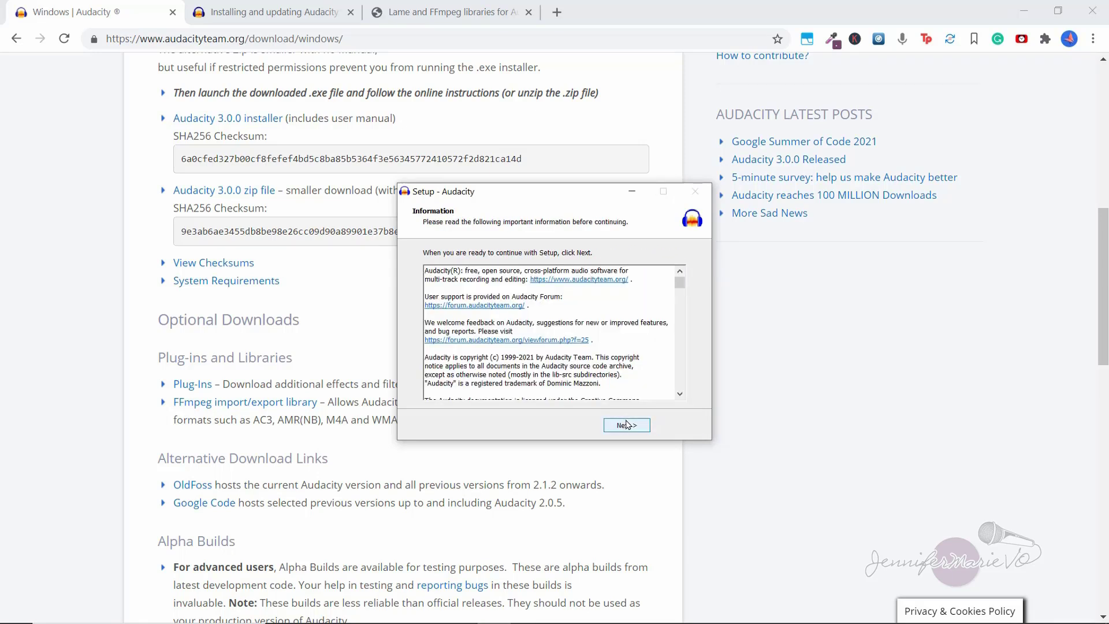
click(631, 425)
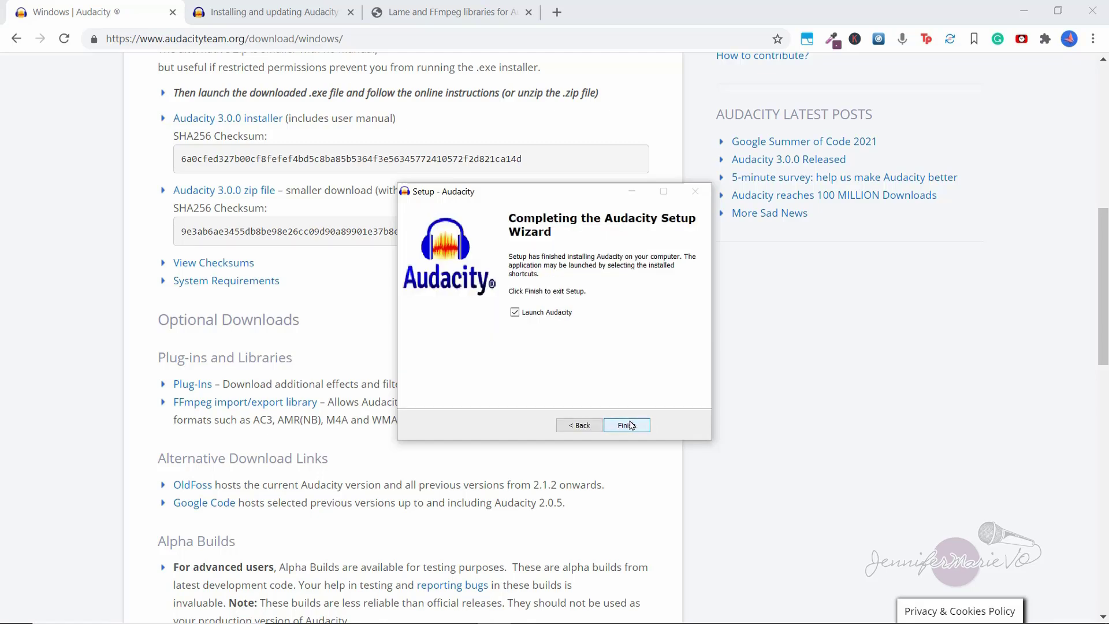
click(626, 426)
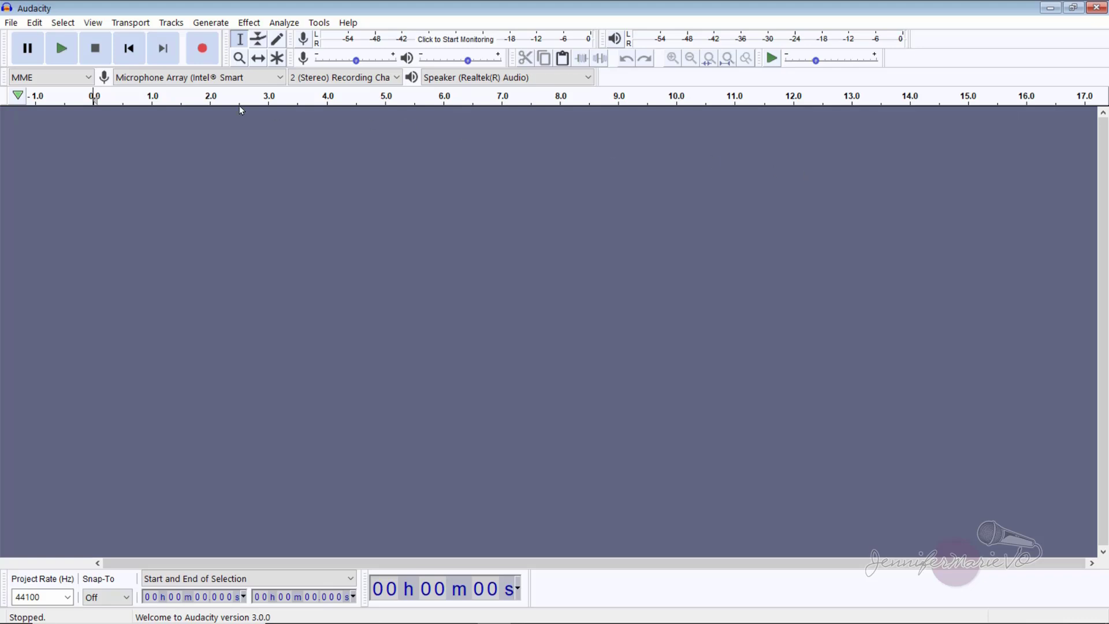
Open the audio file vo1 in Audacity.
click(11, 23)
click(36, 53)
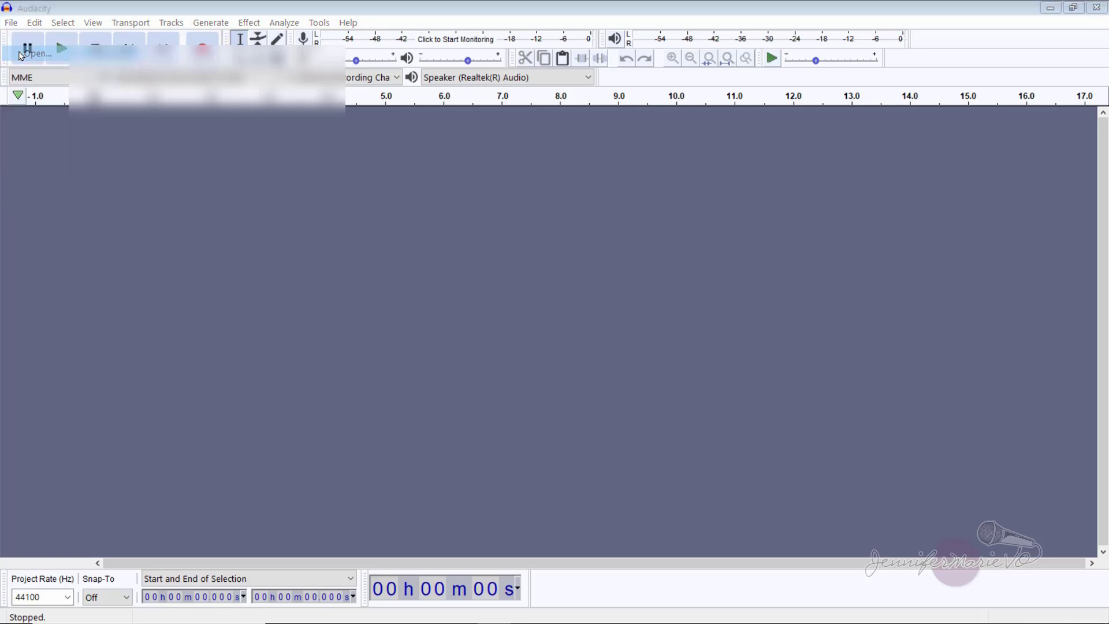
double_click(130, 322)
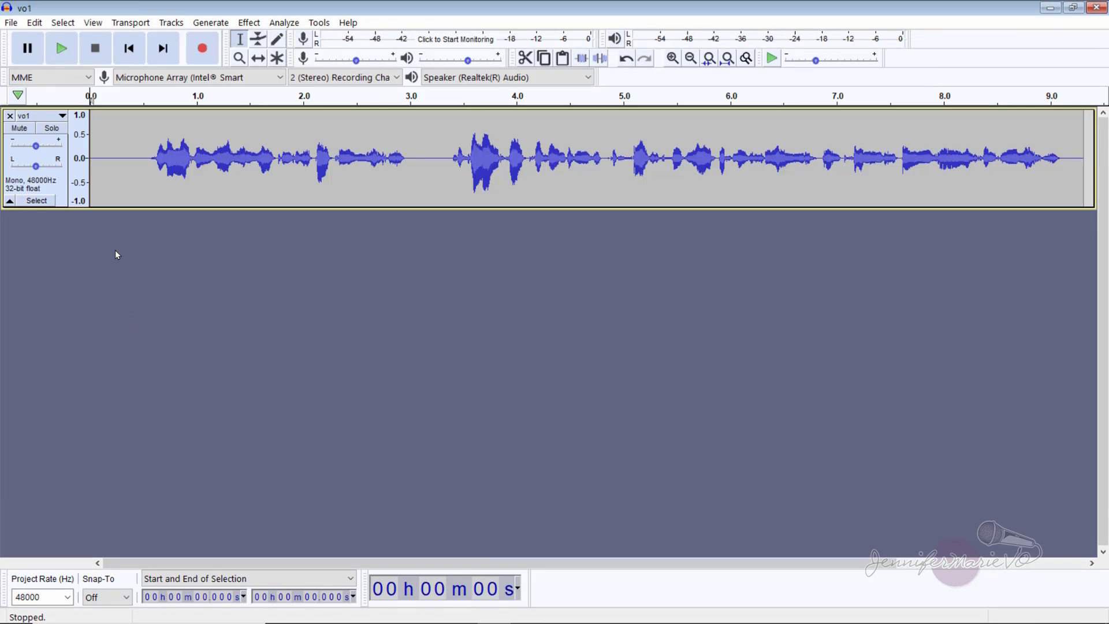
Start a new project and try to open the video file "here or hear.mp4" in it.
click(12, 23)
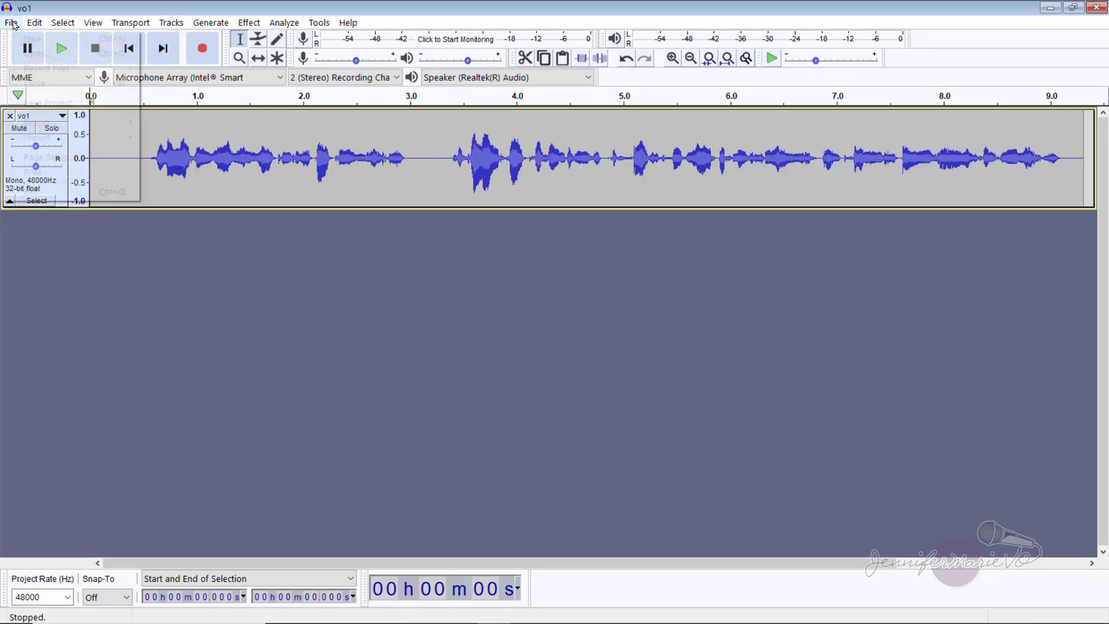
click(16, 37)
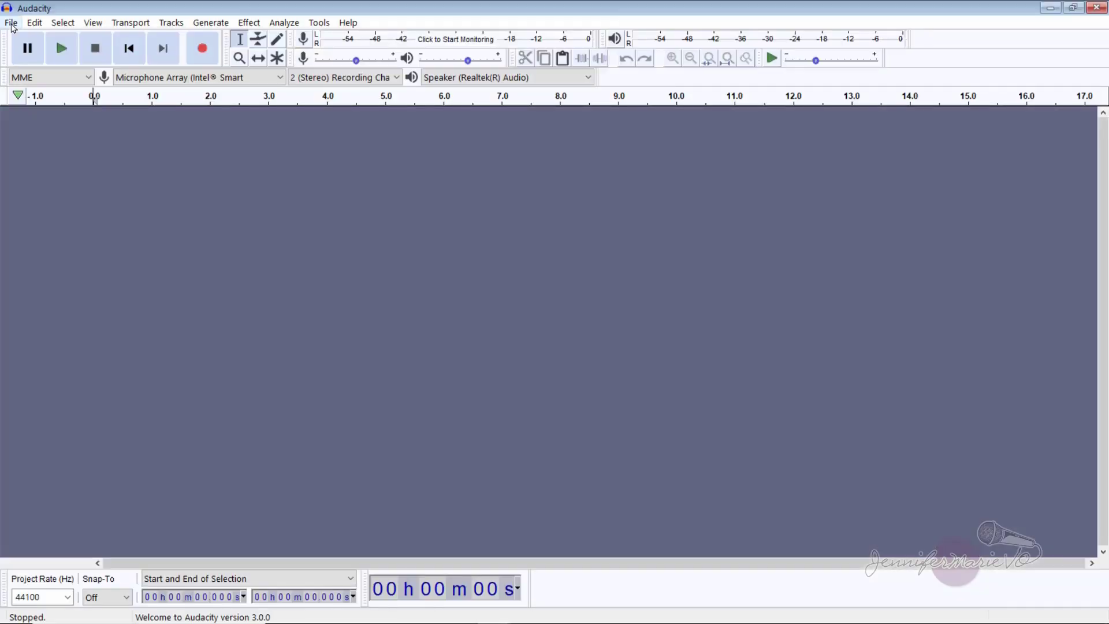
click(11, 25)
click(39, 59)
double_click(309, 110)
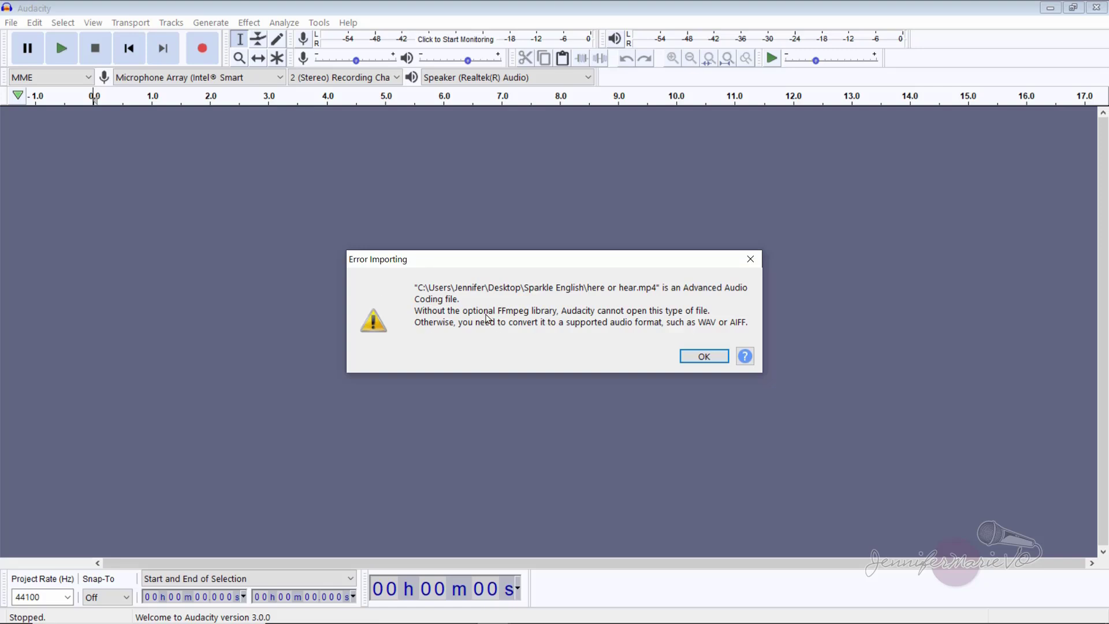
click(697, 364)
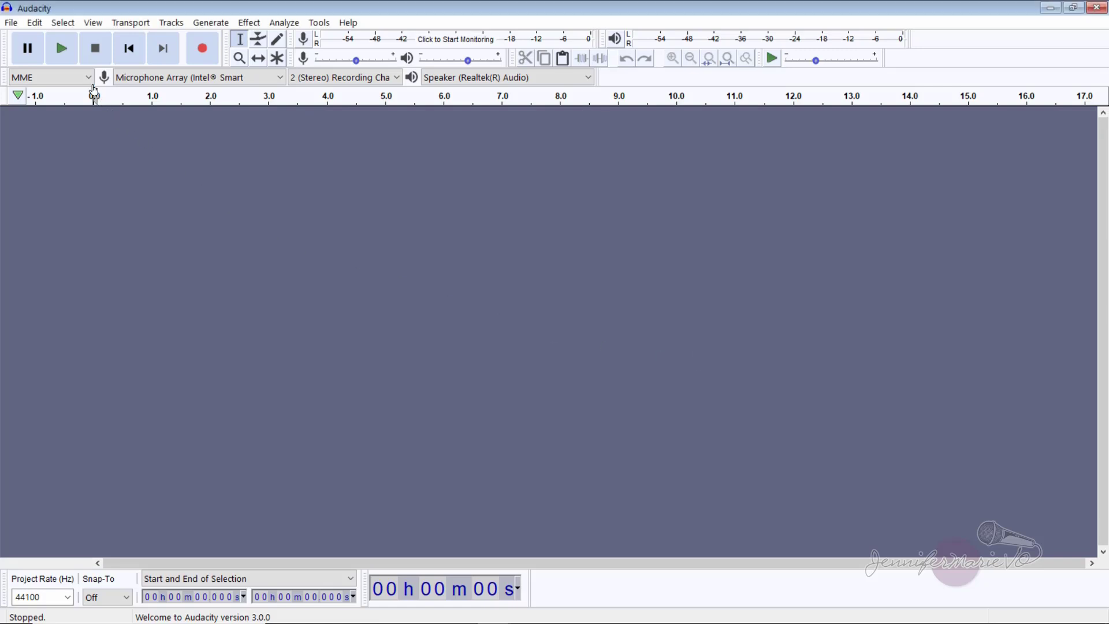
Request the FFmpeg library download from the Libraries preferences.
click(35, 23)
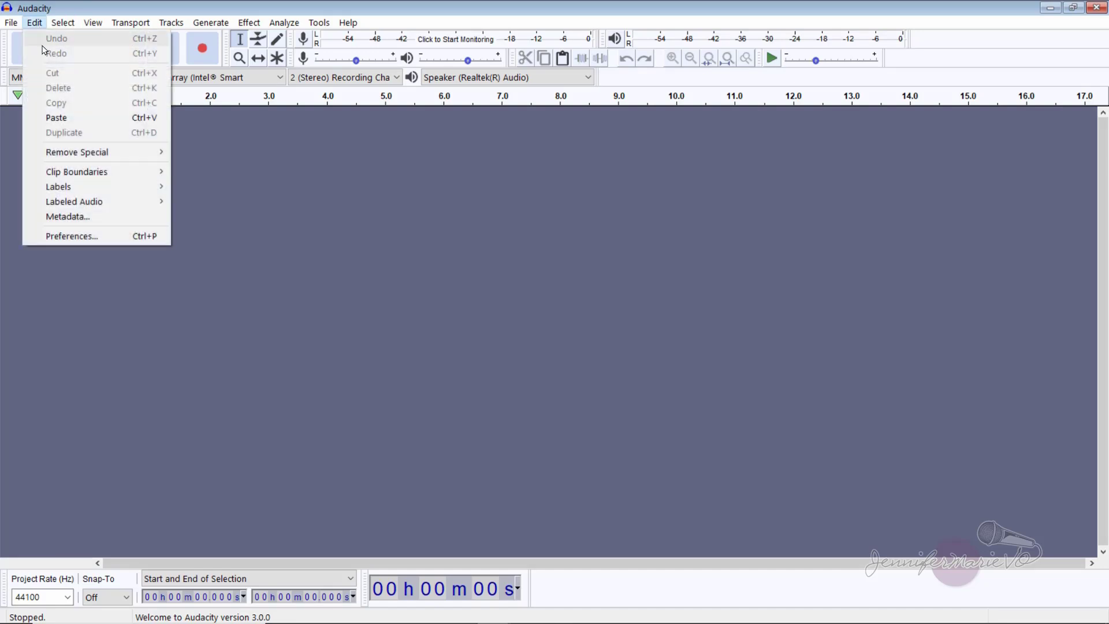
click(50, 236)
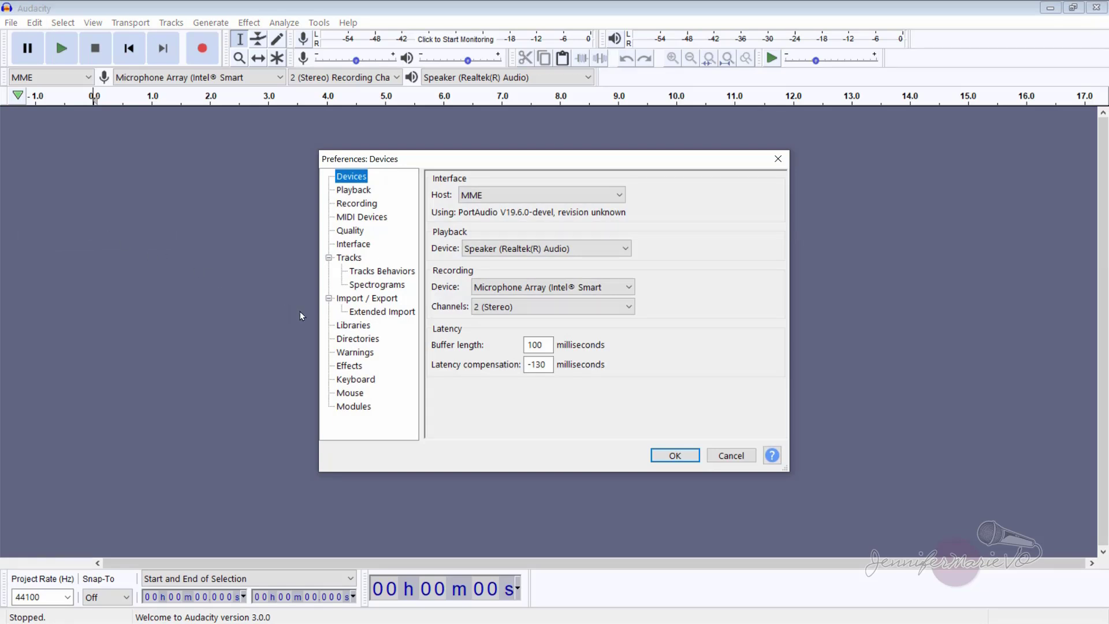
click(351, 327)
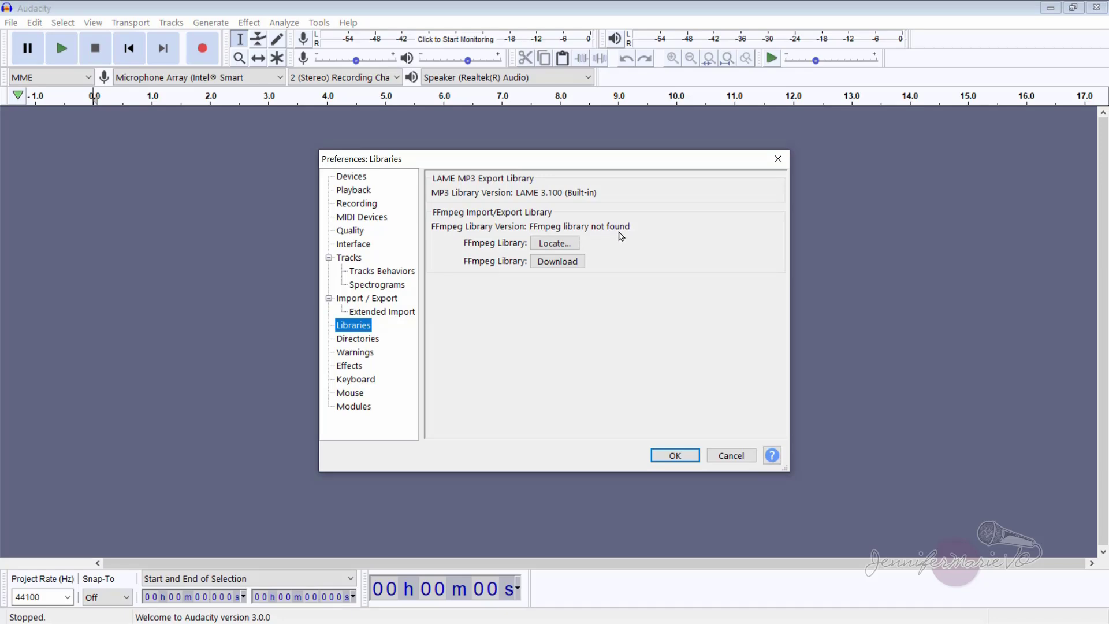
click(570, 263)
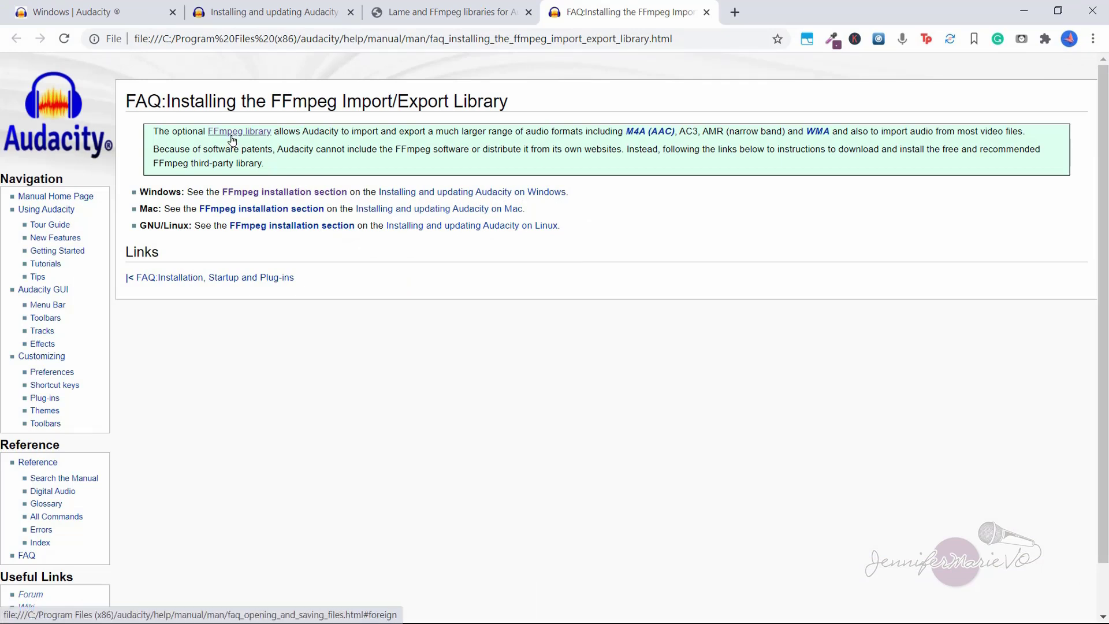
Follow the manual's Windows FFmpeg installation instructions and open the external FFmpeg download page in a new browser tab.
click(287, 192)
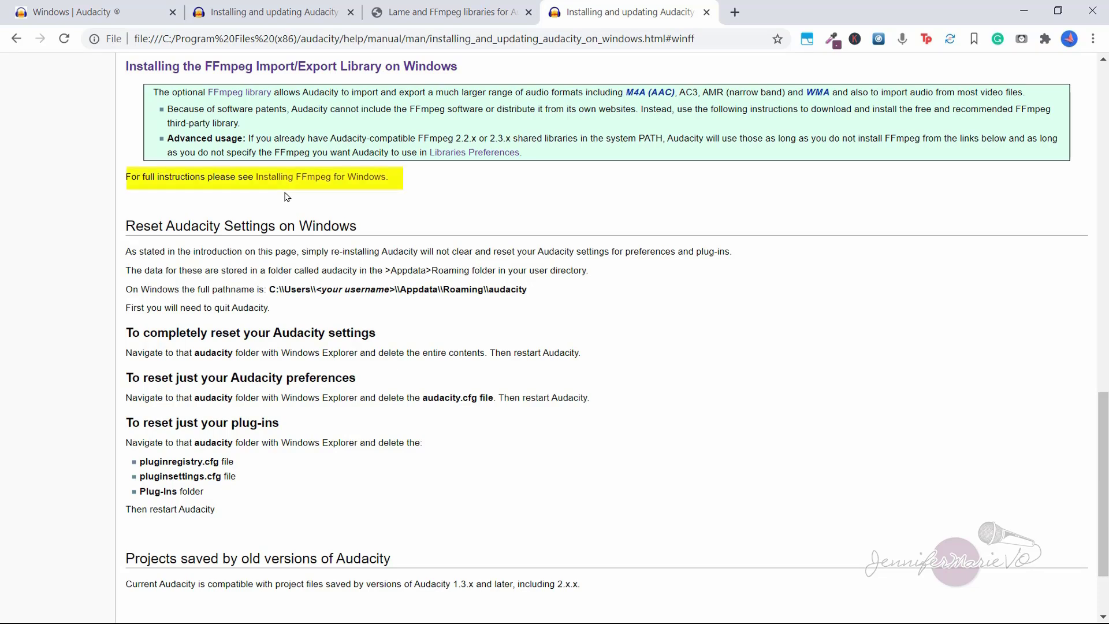
click(287, 178)
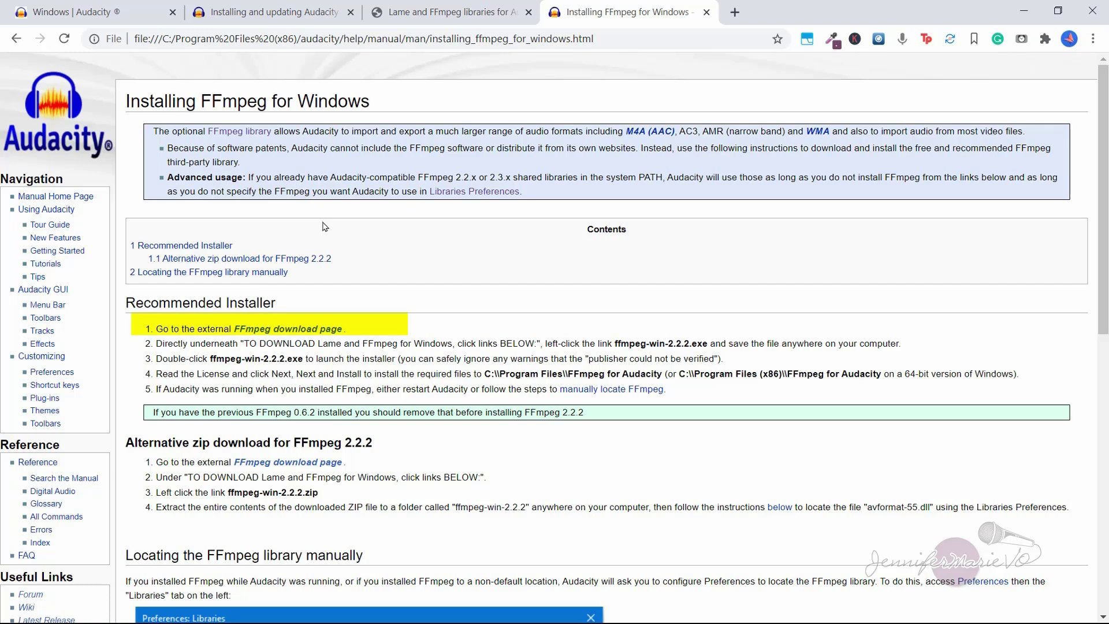
right_click(322, 333)
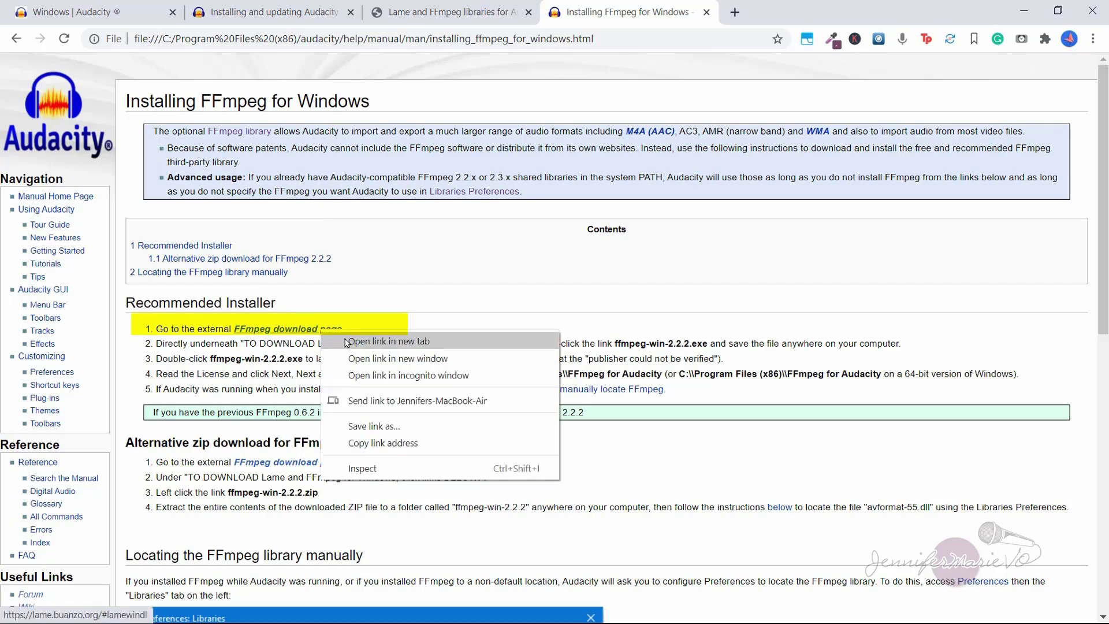
click(347, 343)
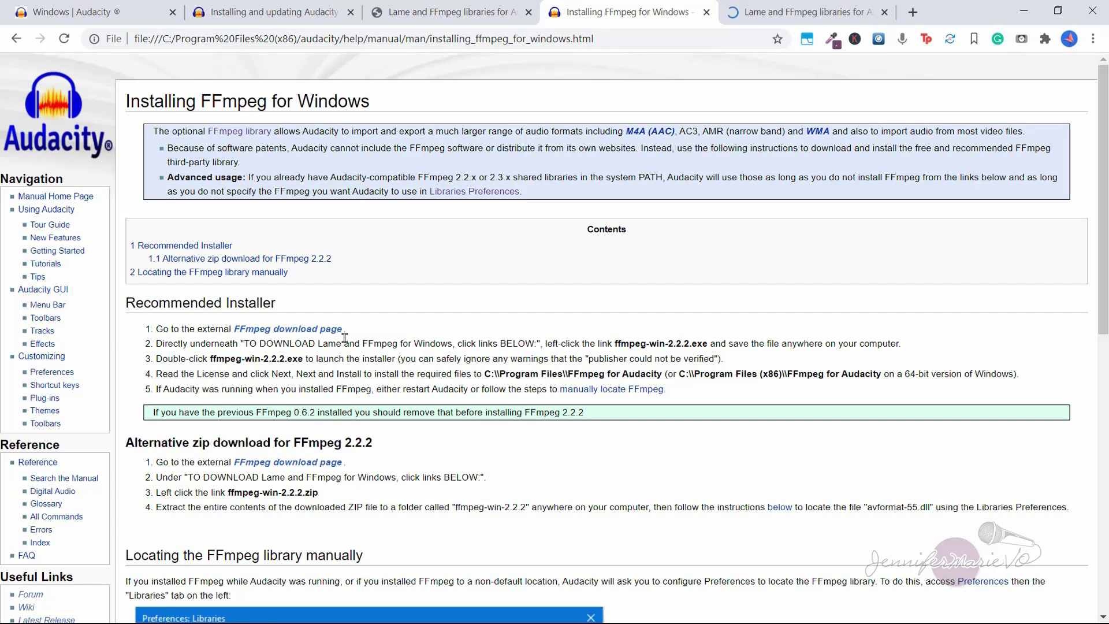
key(ctrl+Tab)
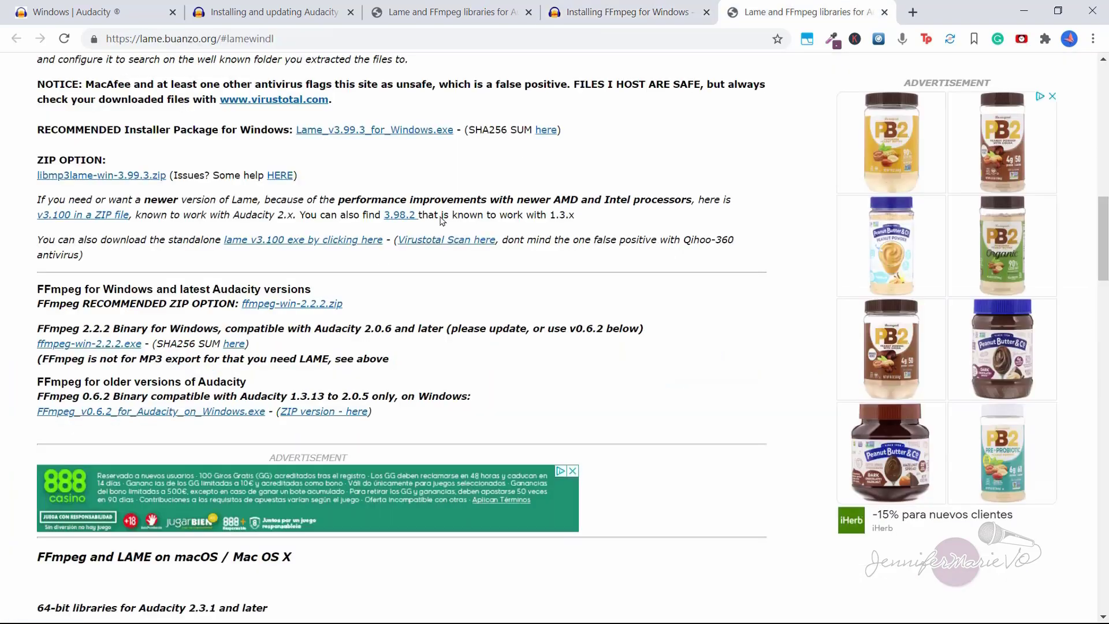
Download ffmpeg-win-2.2.2.exe and install FFmpeg for Audacity in English to C:\Program Files (x86)\FFmpeg for Audacity.
click(122, 343)
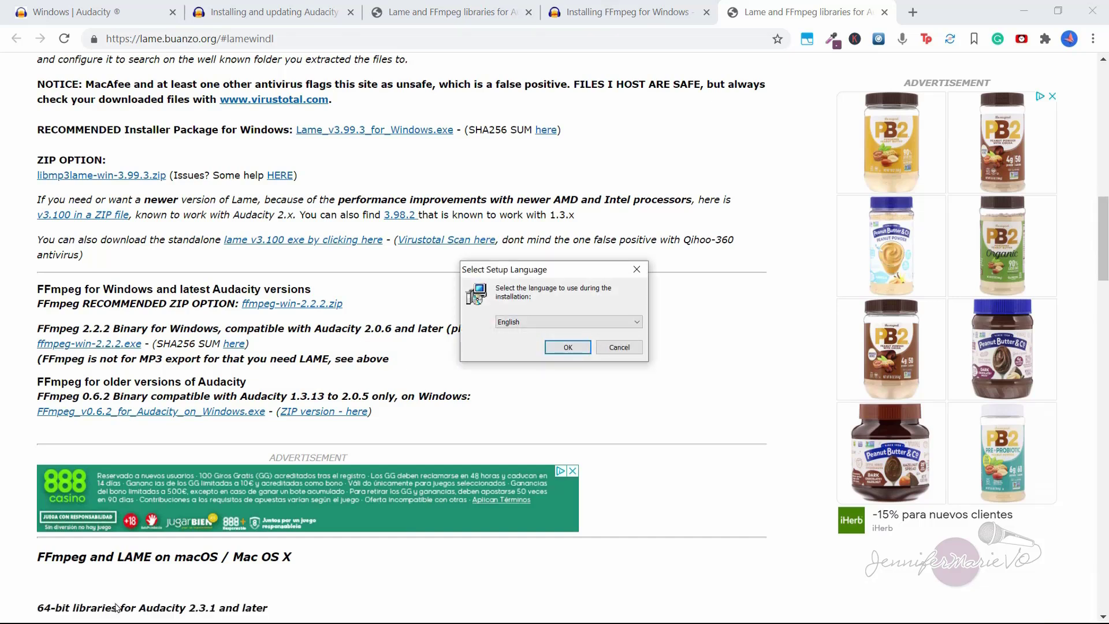
click(580, 349)
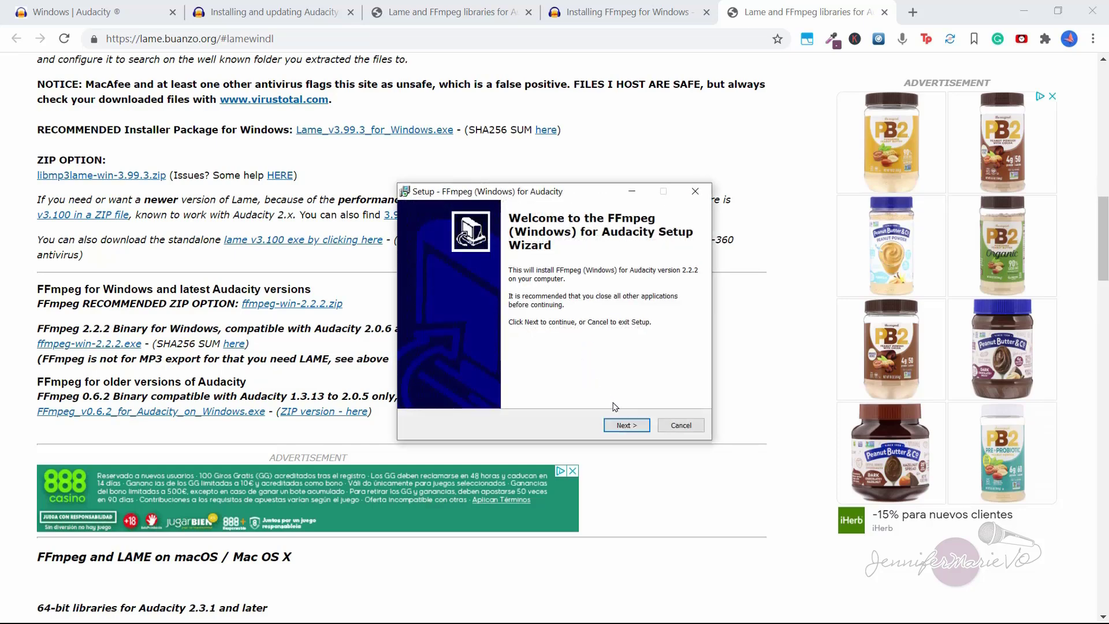
click(621, 425)
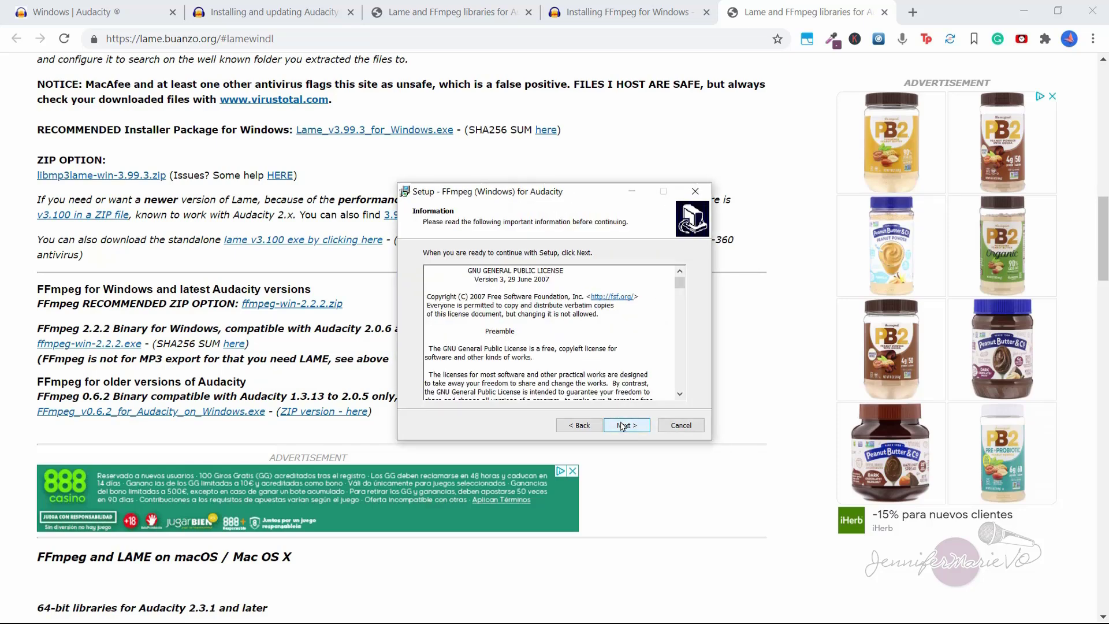
click(624, 426)
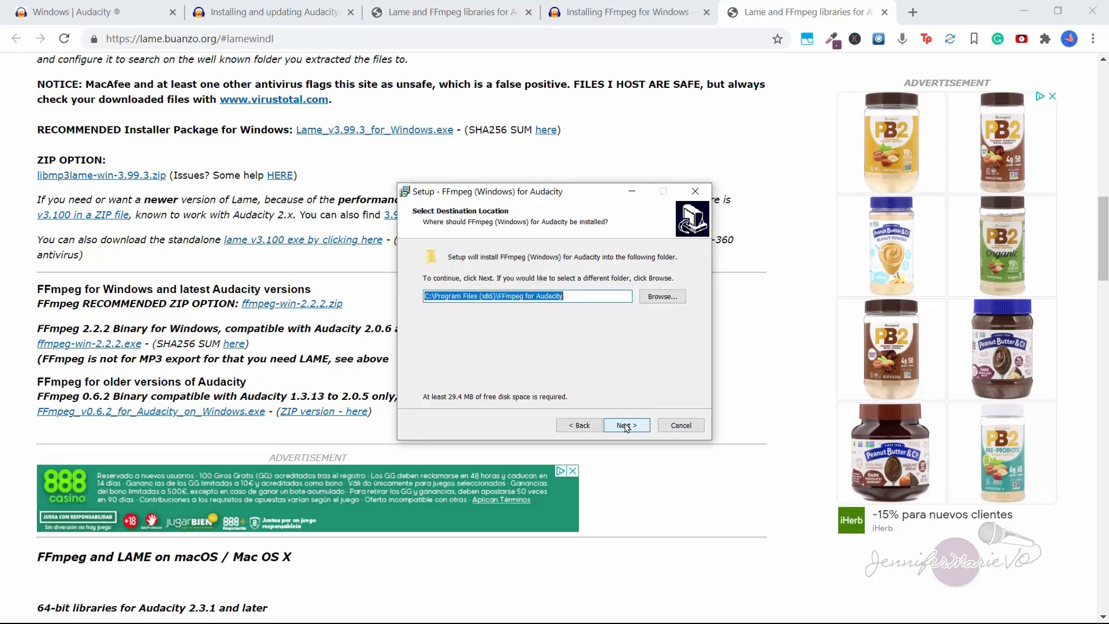
click(625, 426)
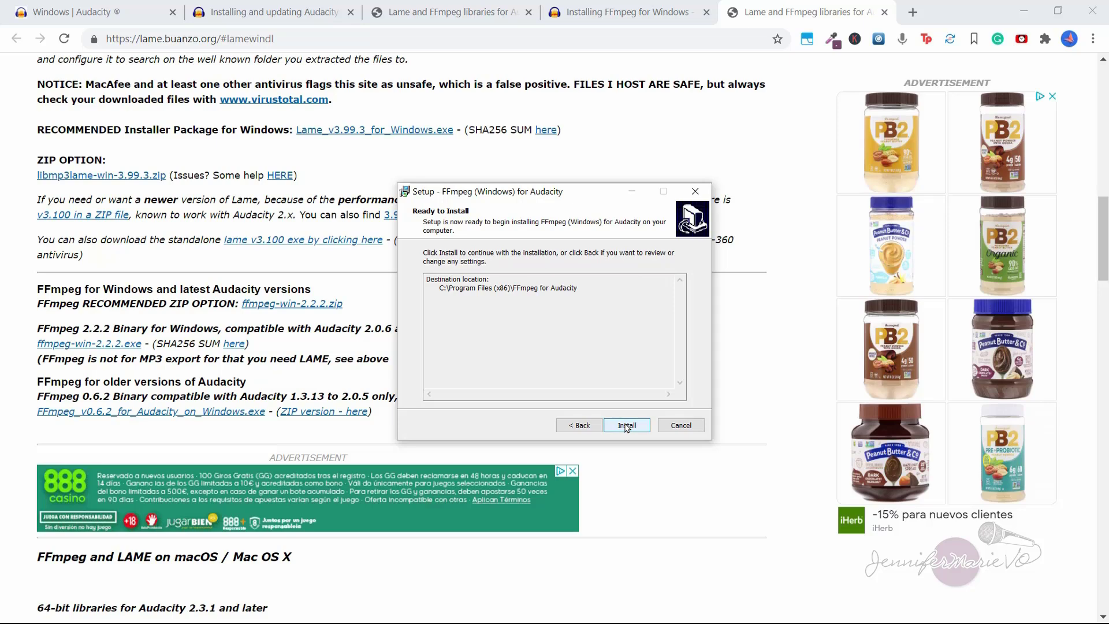
click(626, 426)
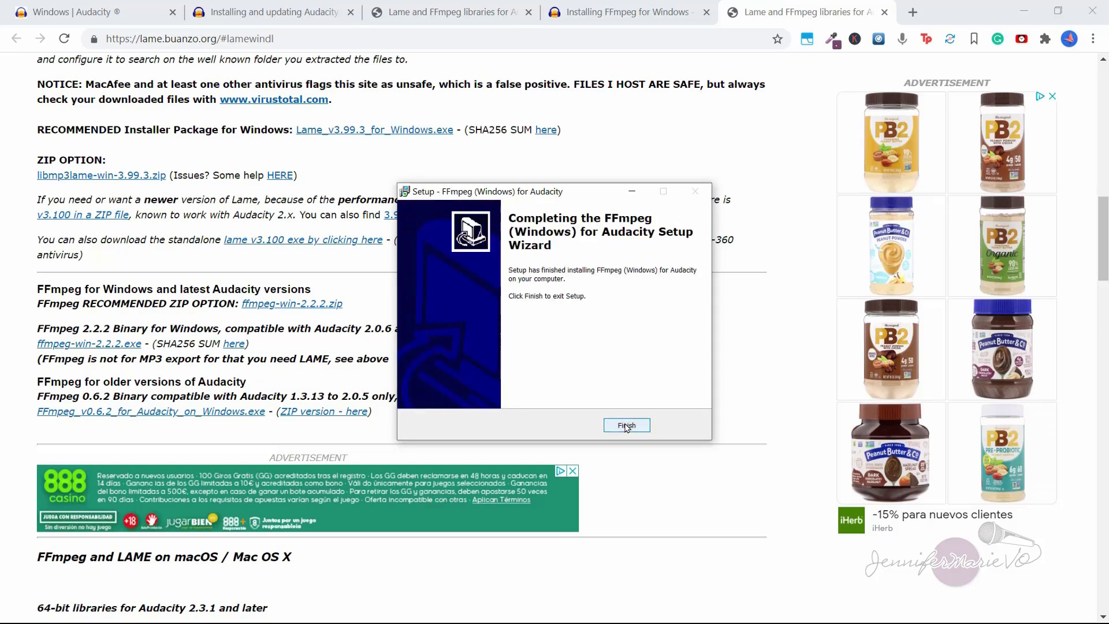
click(626, 426)
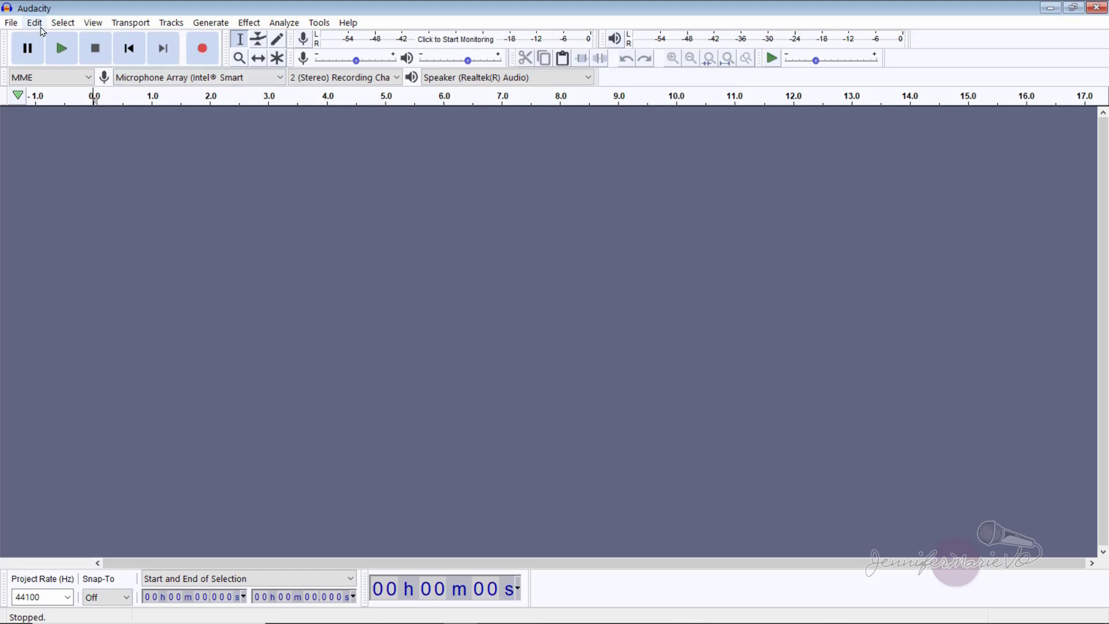
Check the FFmpeg library version in the Libraries preferences and close the preferences without changes.
click(35, 23)
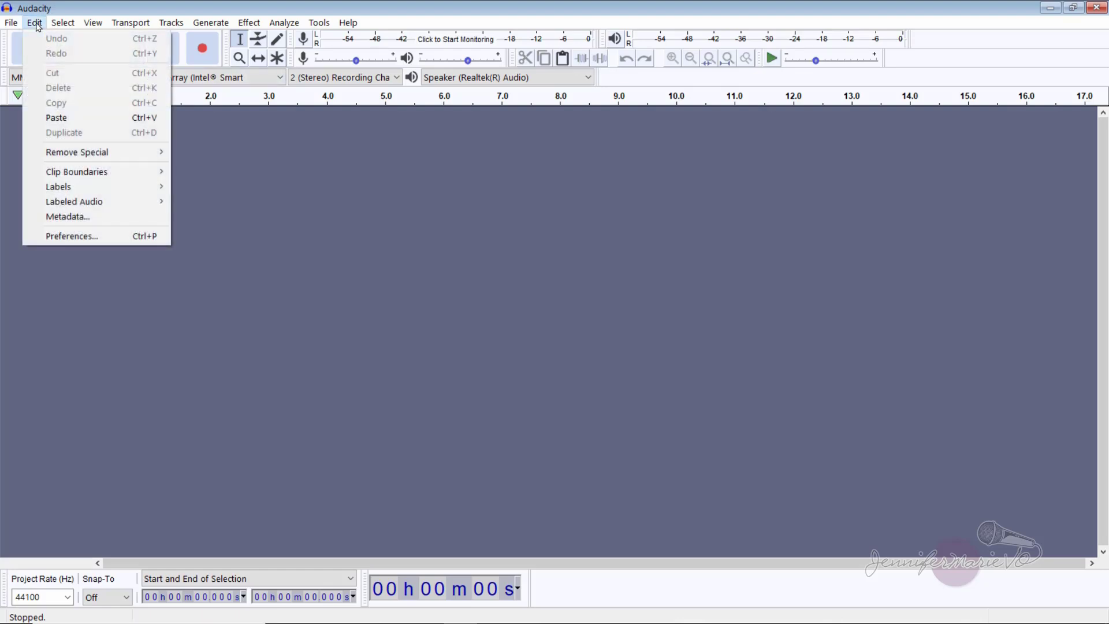
click(68, 237)
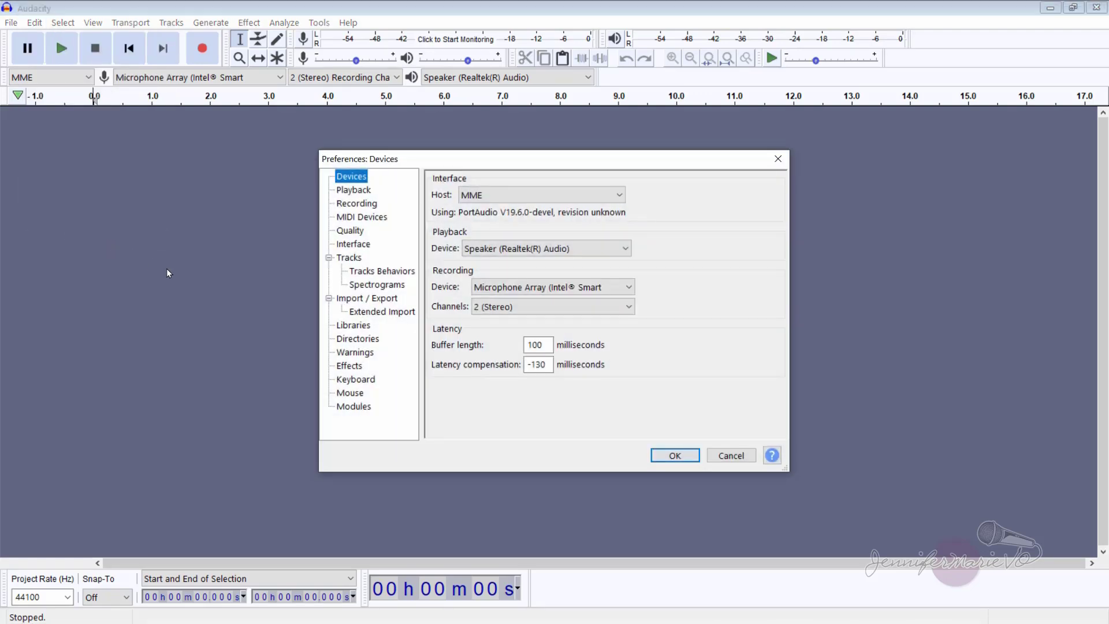
click(352, 325)
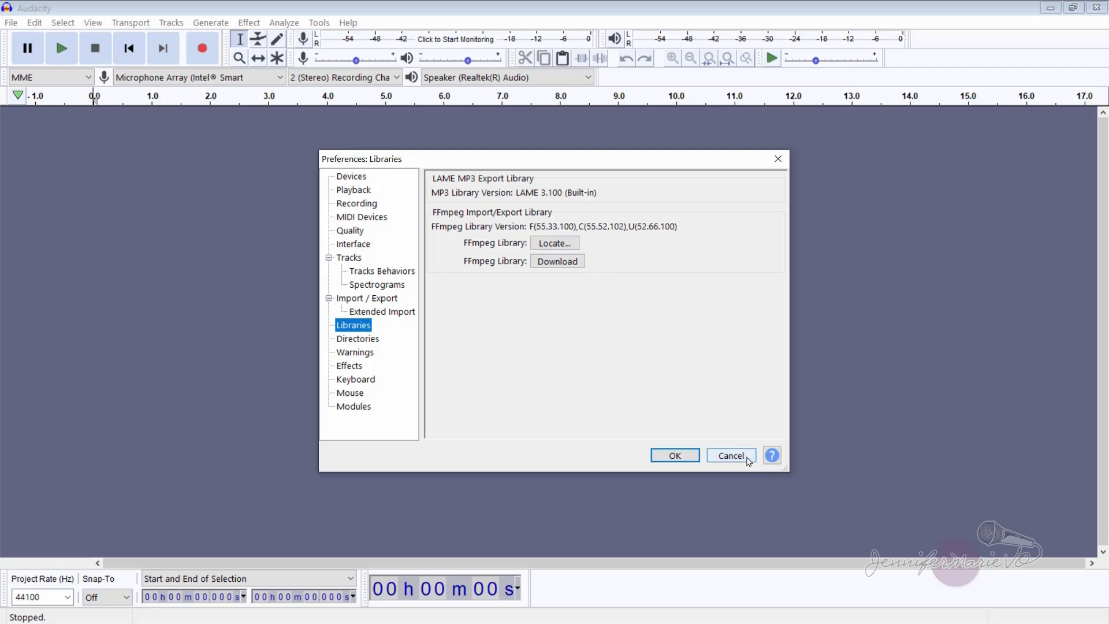
click(733, 454)
Open a video file from the Sparkle English folder.
click(11, 22)
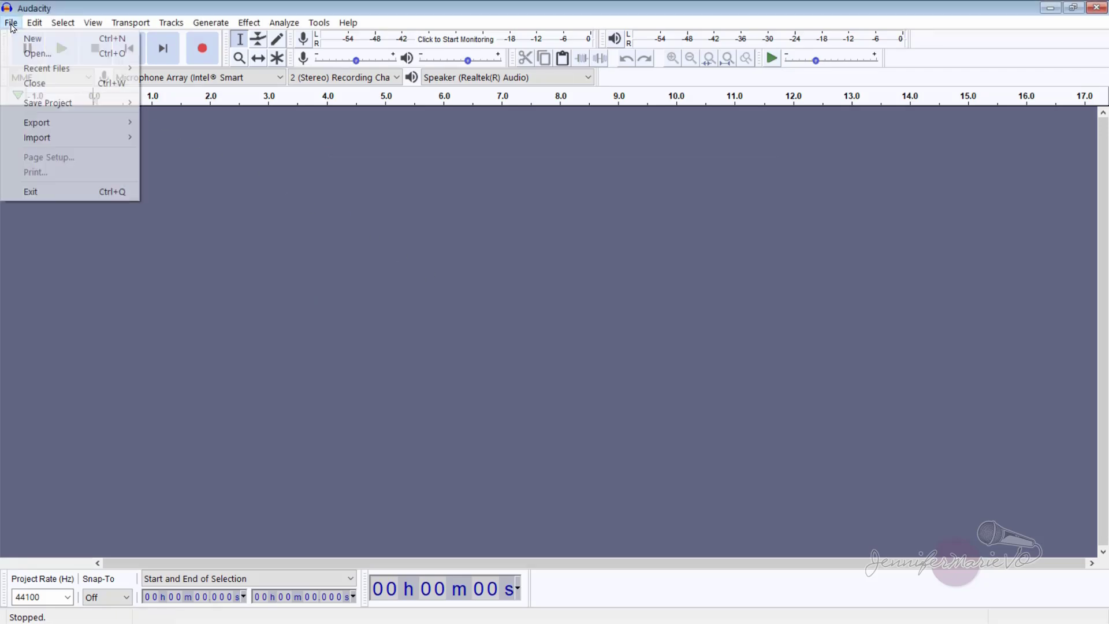
click(29, 54)
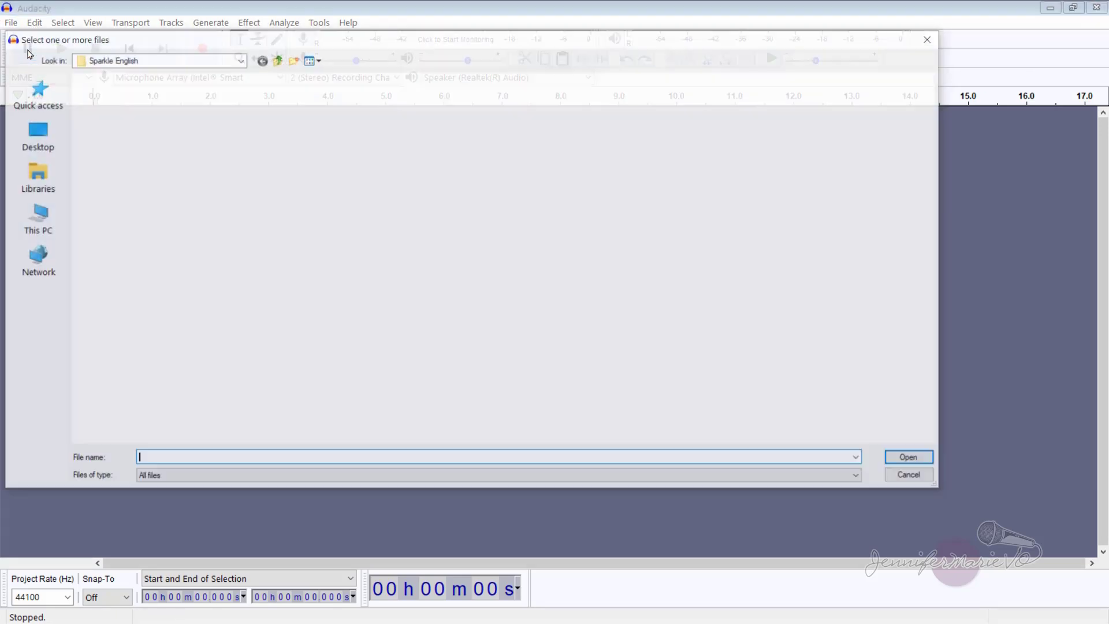
click(323, 114)
double_click(323, 113)
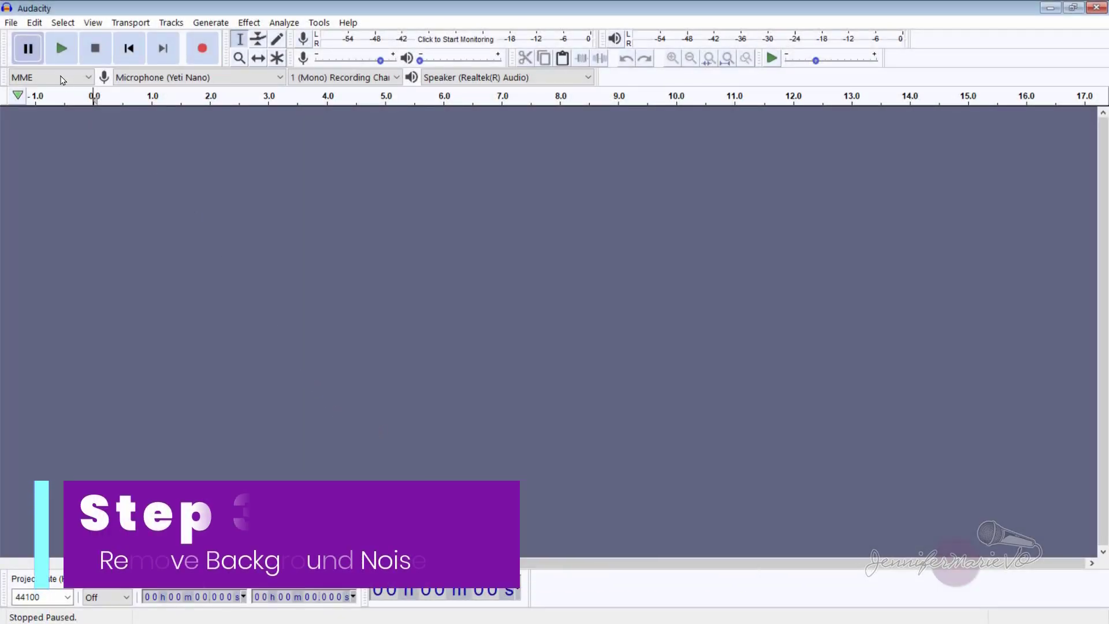
Import the audio file Sample-File-2 into the empty project.
click(11, 22)
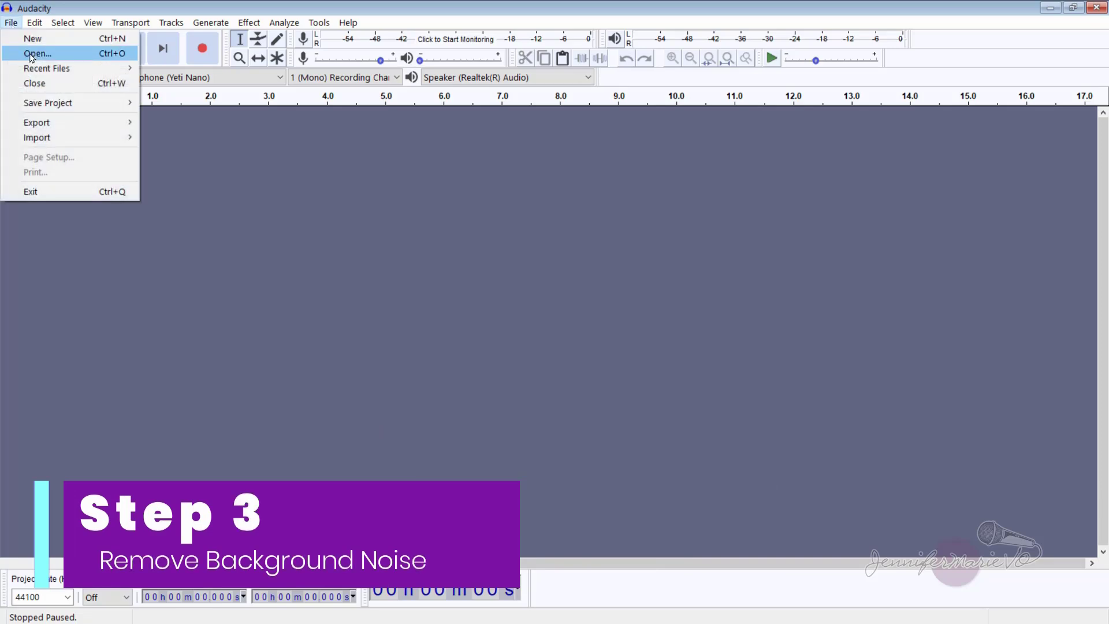
mouse_move(35, 137)
click(156, 139)
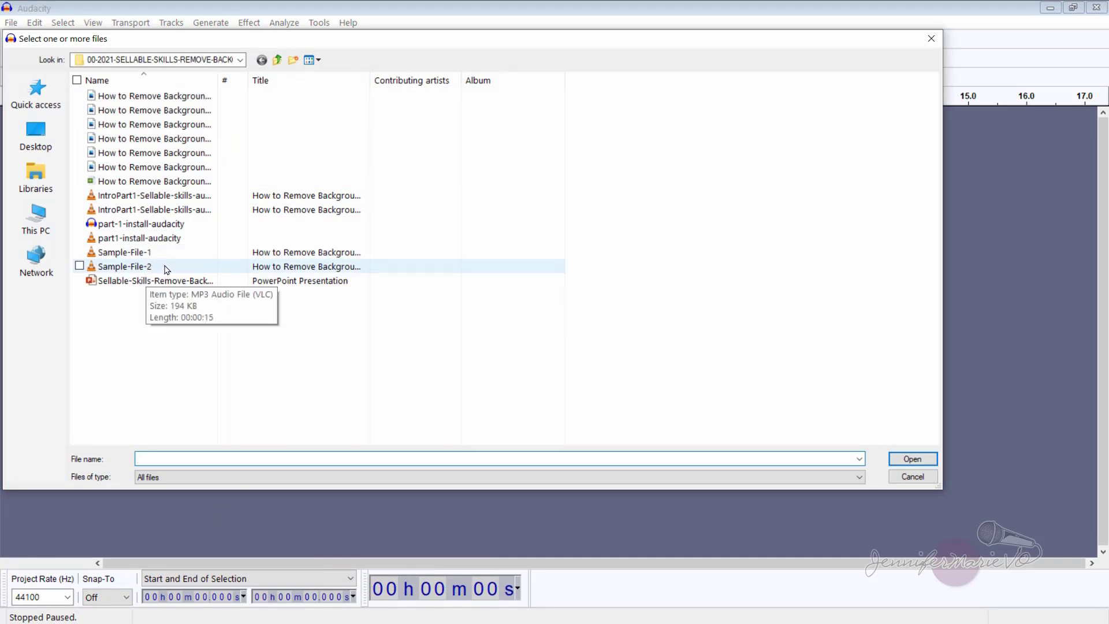
double_click(167, 270)
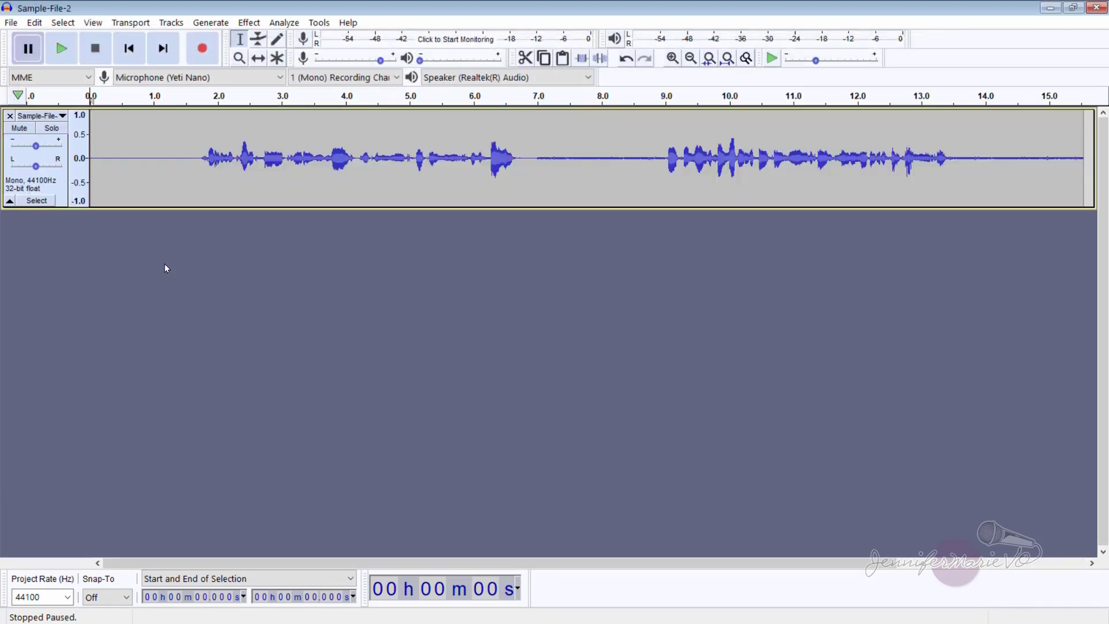
Select the noise-only opening of the track, from 0 to about 1.3 seconds, and play it.
click(181, 174)
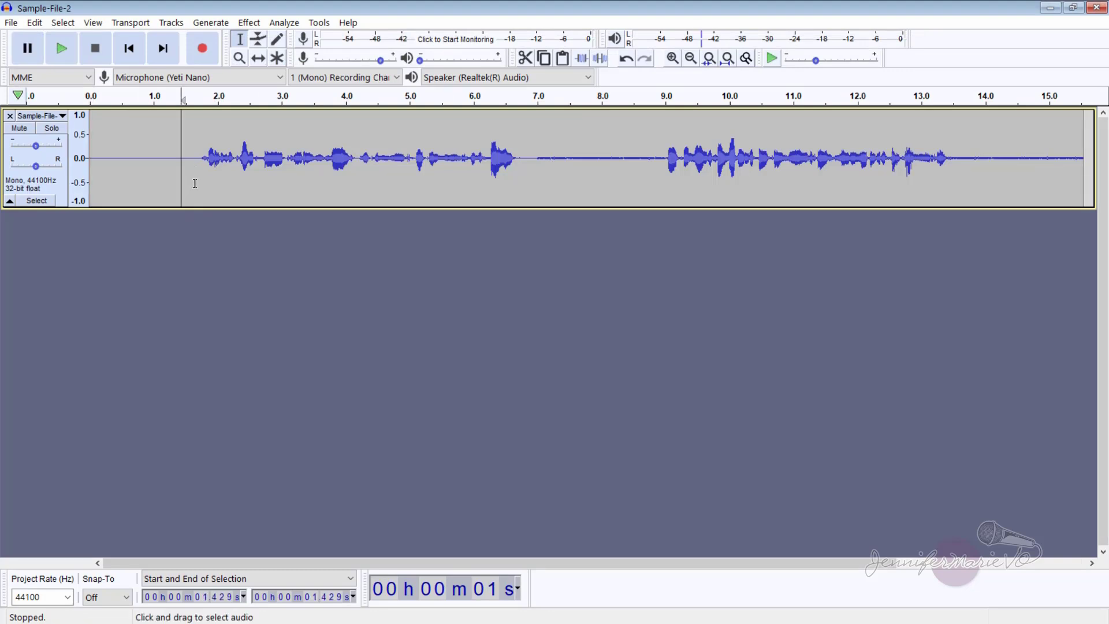
click(172, 160)
drag(171, 160, 86, 163)
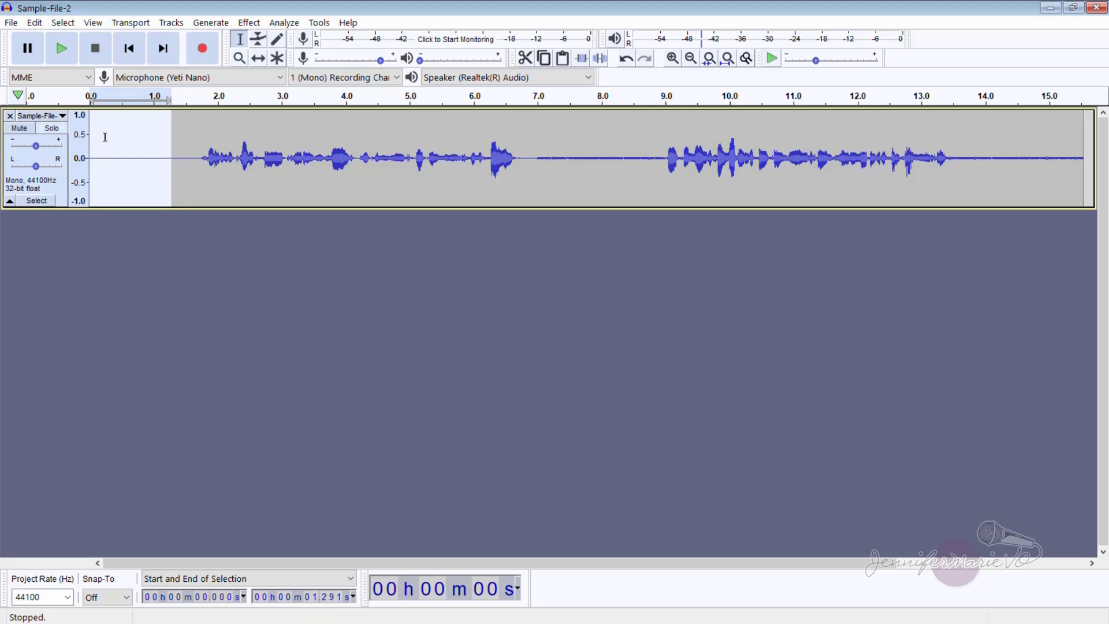
click(61, 58)
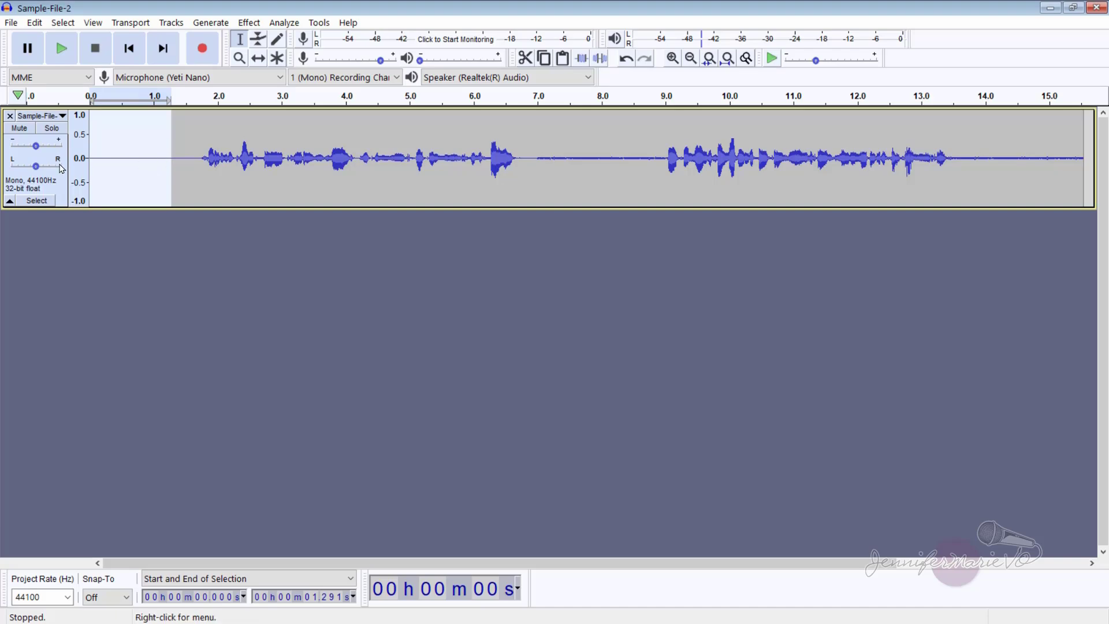
Capture a noise profile from the selected opening with the Noise Reduction effect.
click(248, 23)
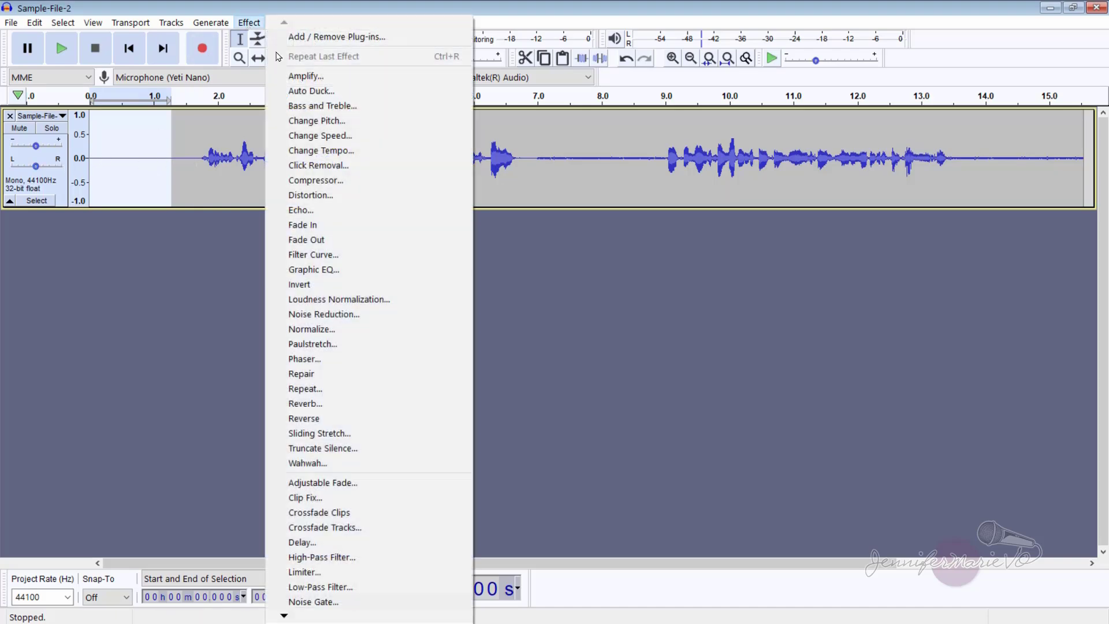
click(351, 314)
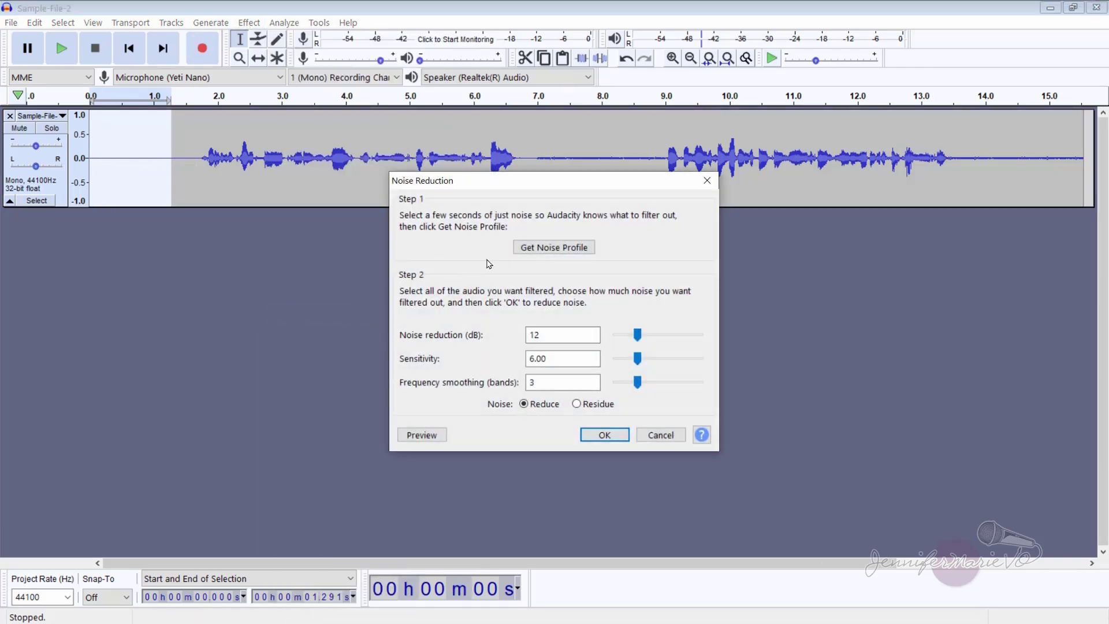
click(534, 250)
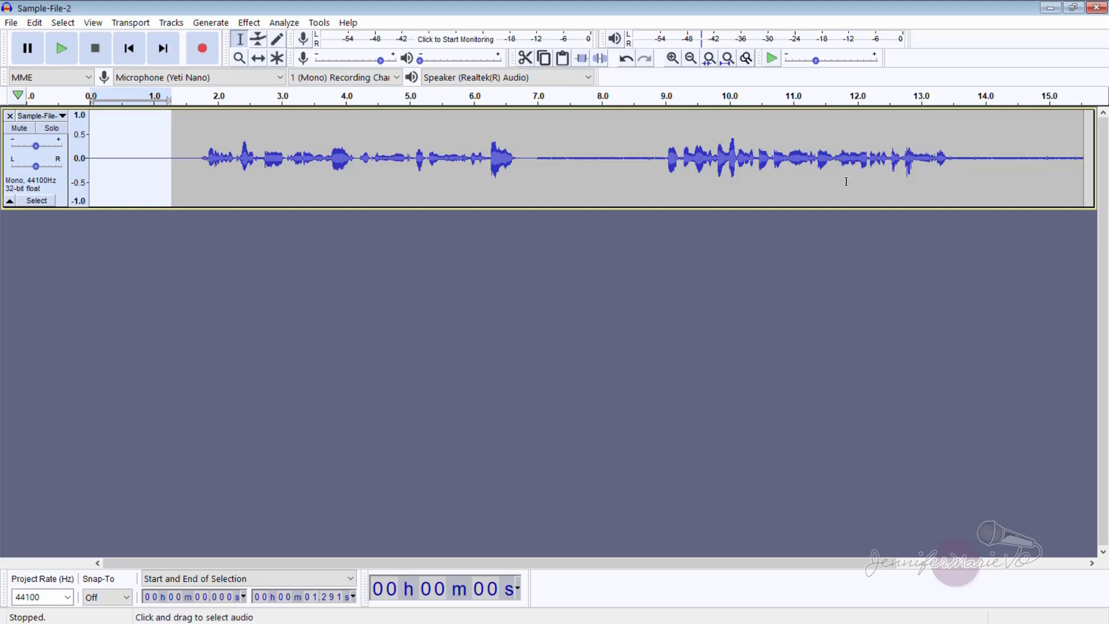
Select the whole track and apply Noise Reduction with 12 dB reduction, sensitivity 6.00 and 3 frequency smoothing bands.
click(136, 140)
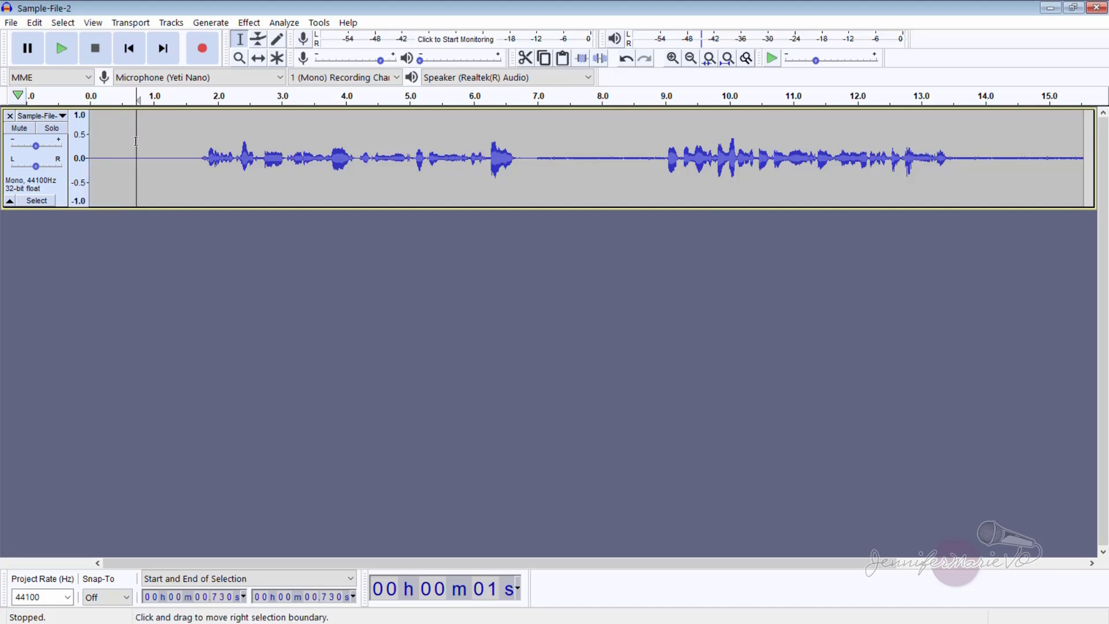
click(63, 23)
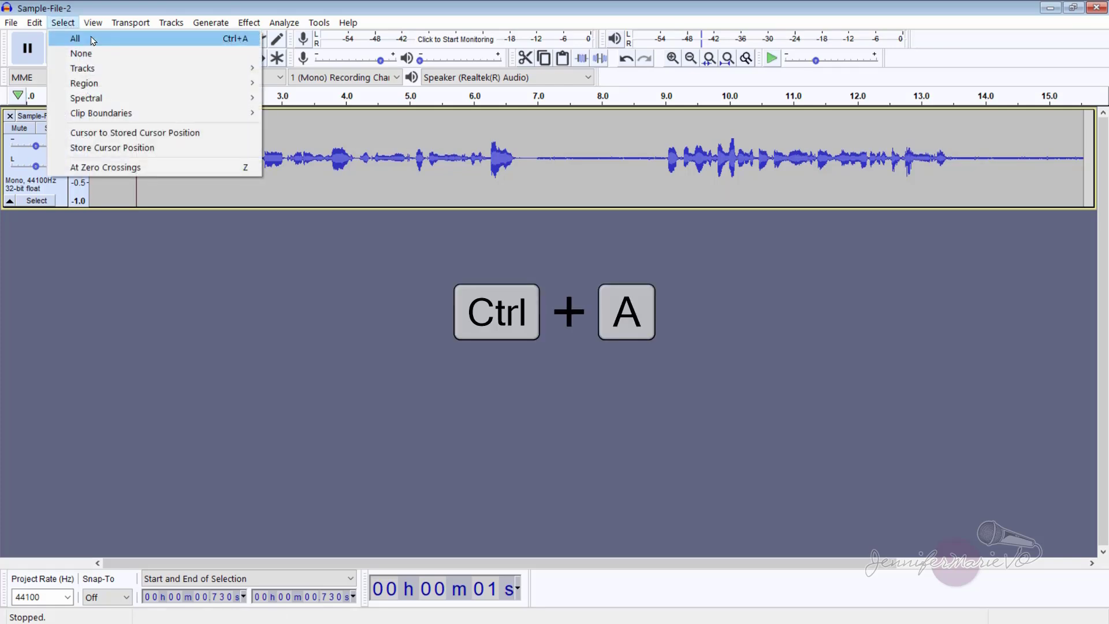
click(78, 38)
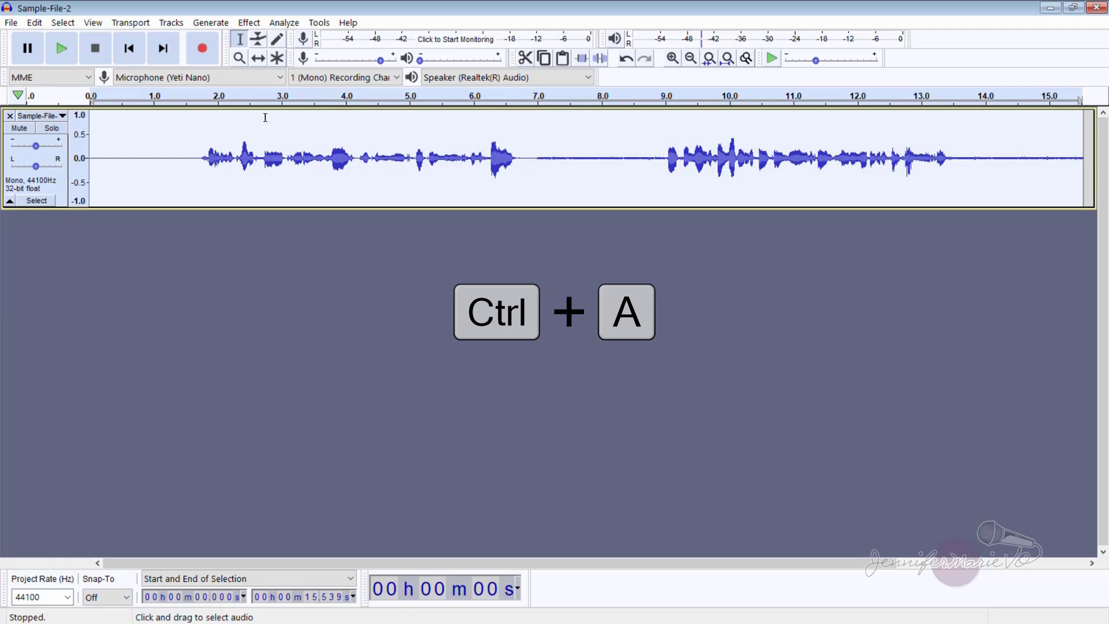
click(257, 25)
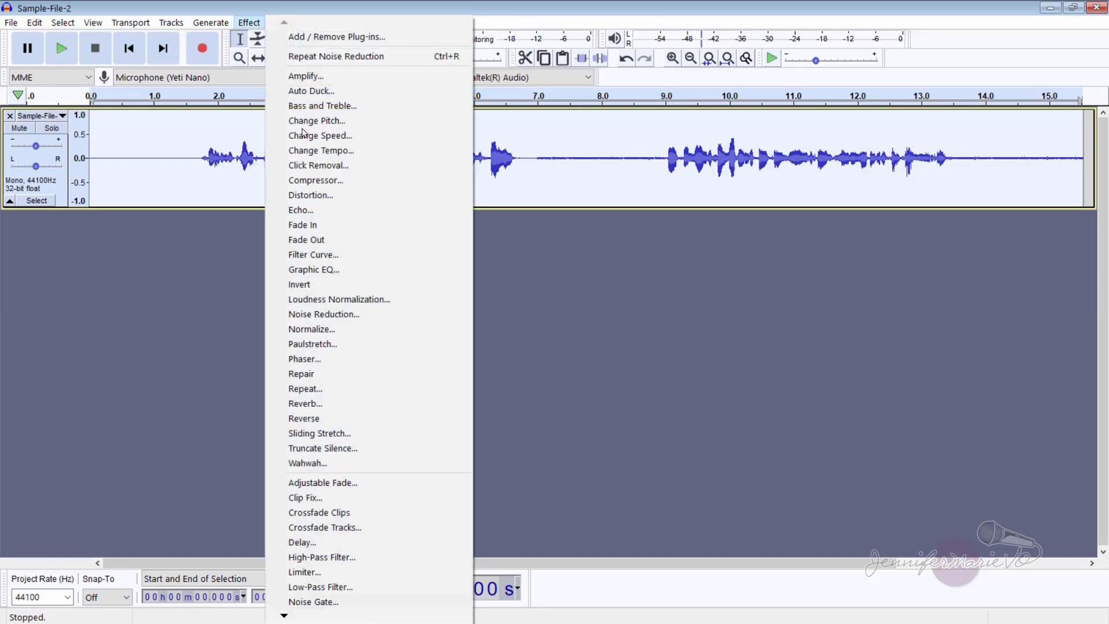
click(346, 314)
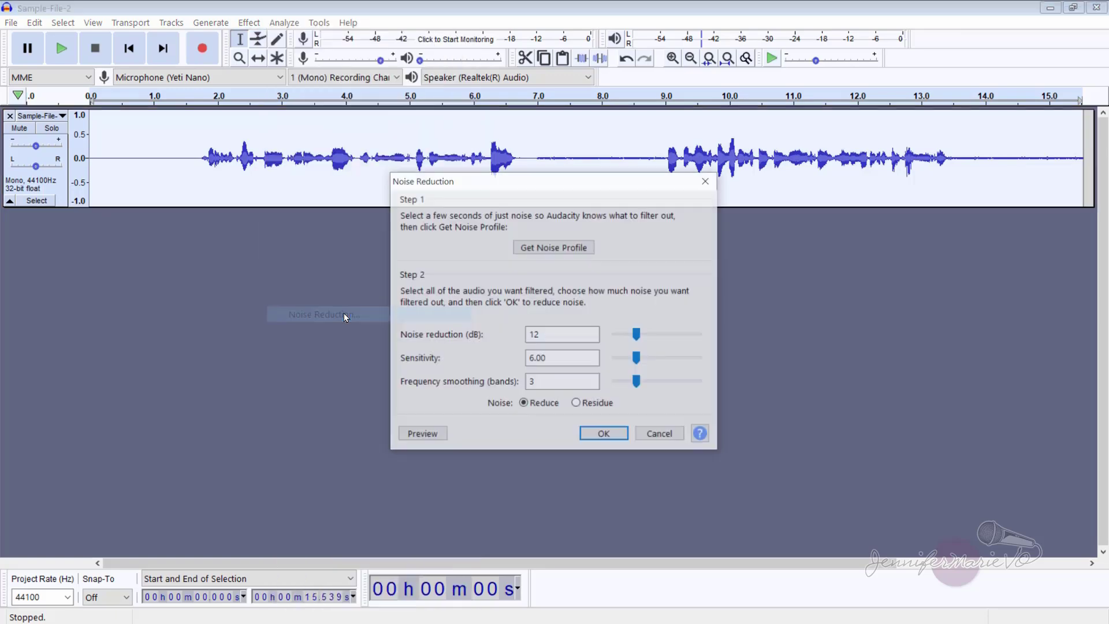
click(607, 436)
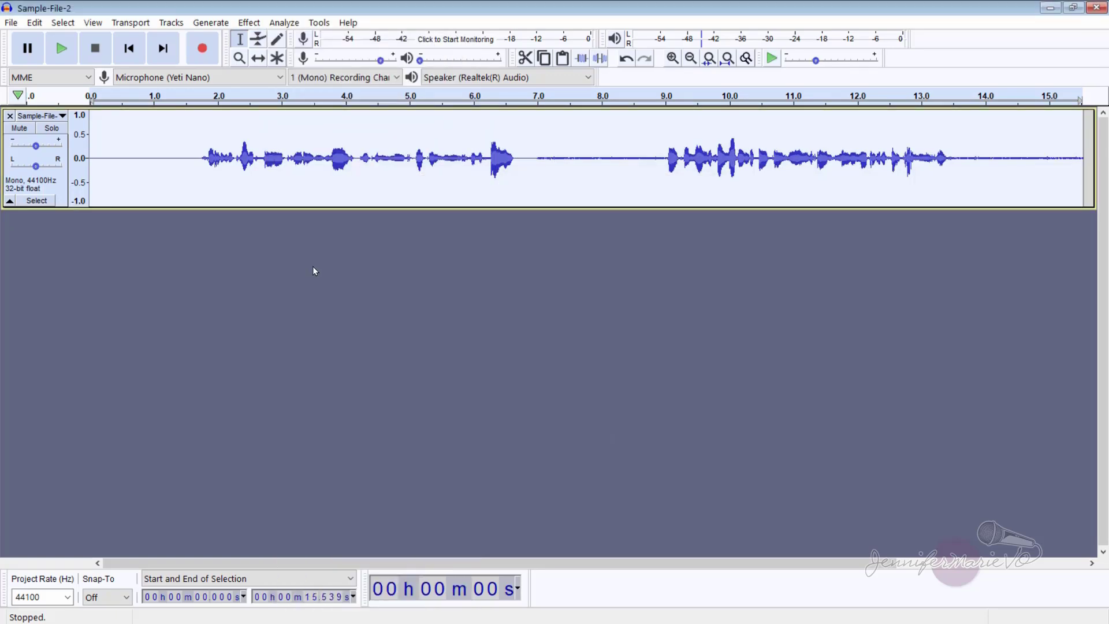
Play the first 1.5 seconds or so of the track to check the remaining background noise.
drag(186, 170, 90, 169)
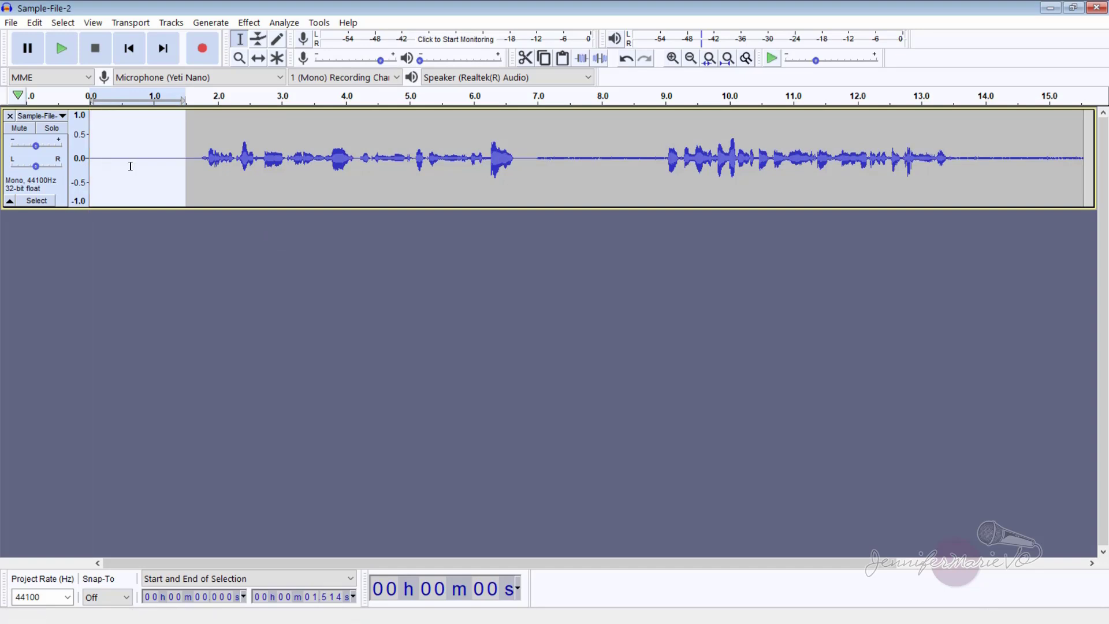
click(62, 48)
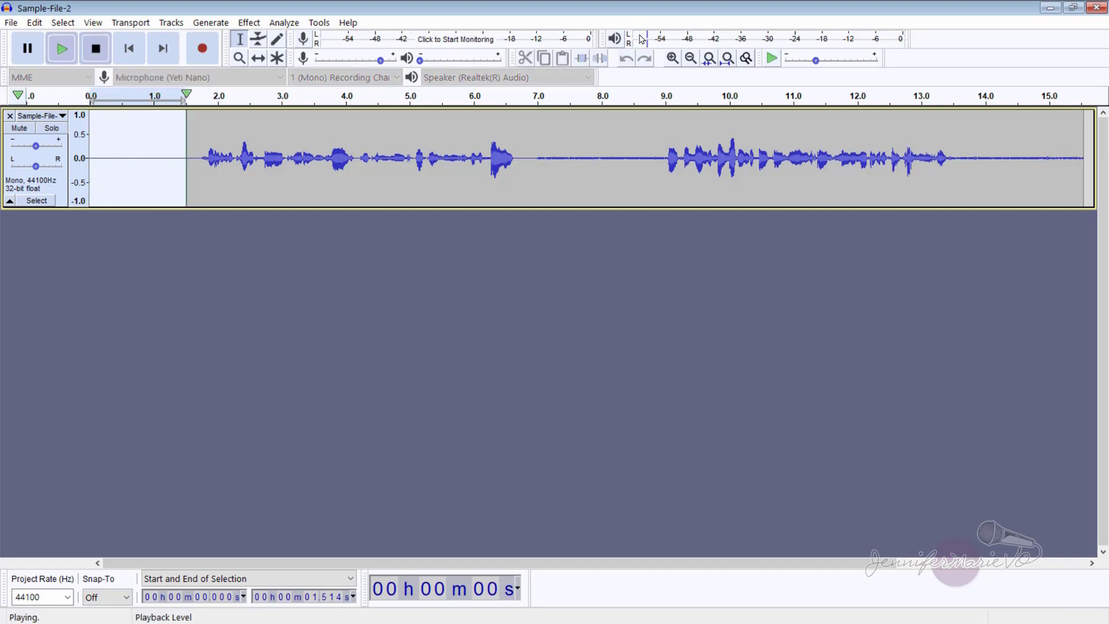
click(149, 174)
click(62, 48)
click(99, 144)
click(95, 48)
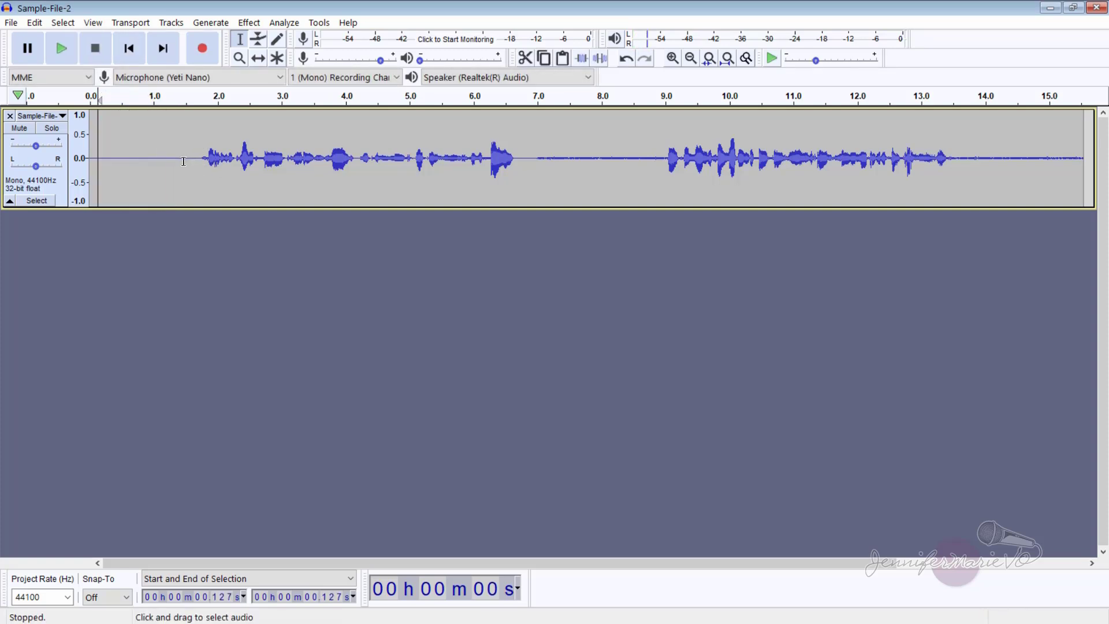
Select the track's opening up to about 1.5 seconds and capture a new noise profile from it with Noise Reduction.
drag(184, 160, 90, 160)
click(257, 23)
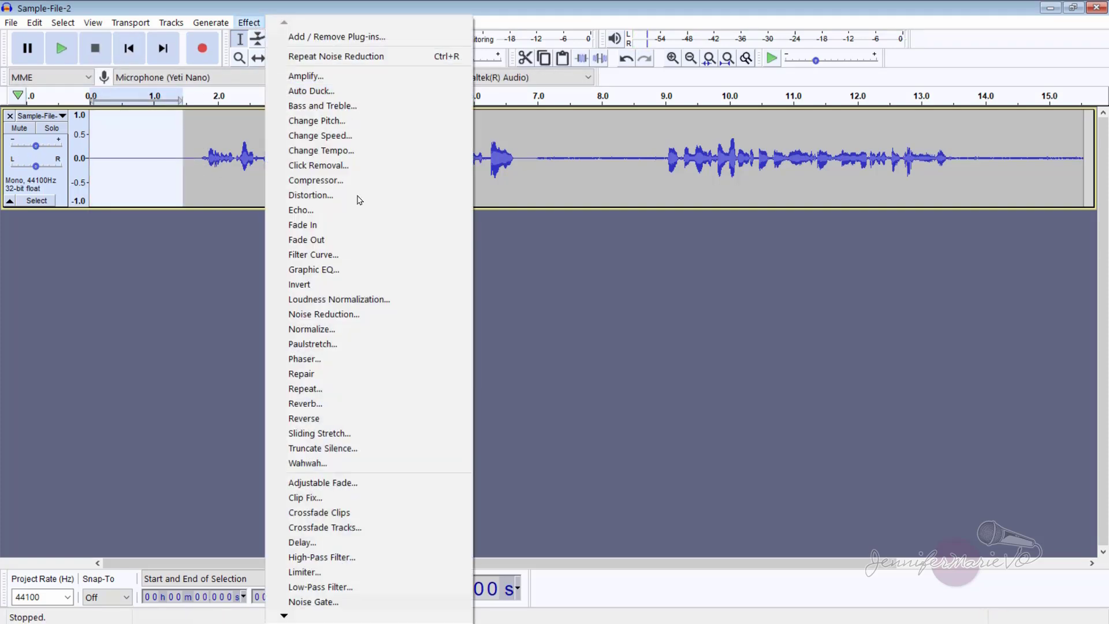
click(361, 312)
click(554, 247)
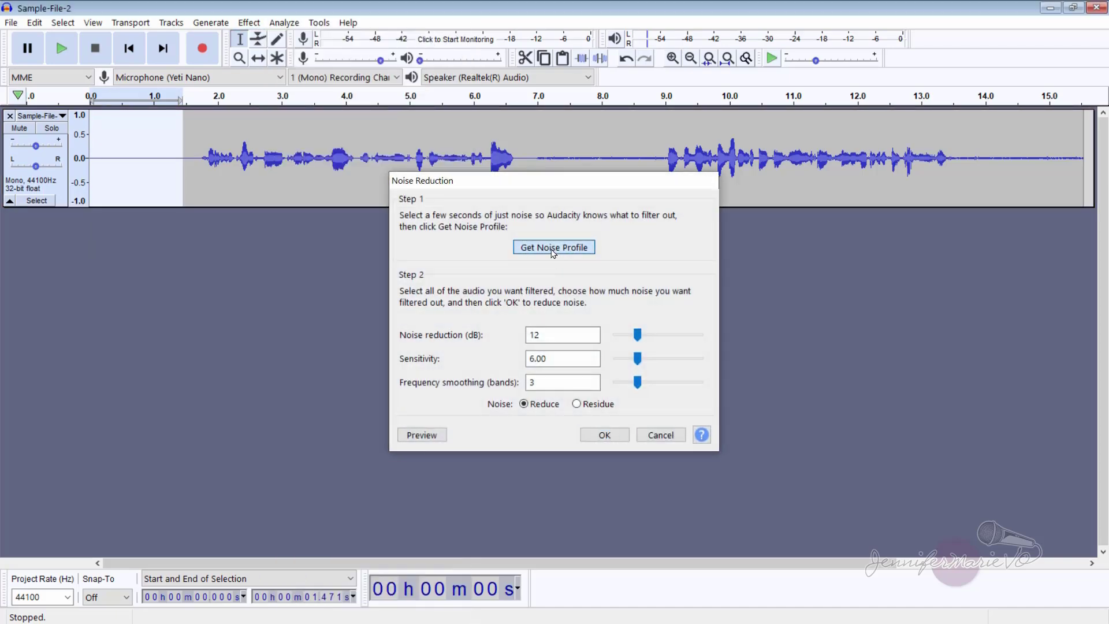
Apply Noise Reduction a second time to the entire track, keeping 12 dB, sensitivity 6.00 and 3 smoothing bands.
click(153, 160)
key(ctrl+a)
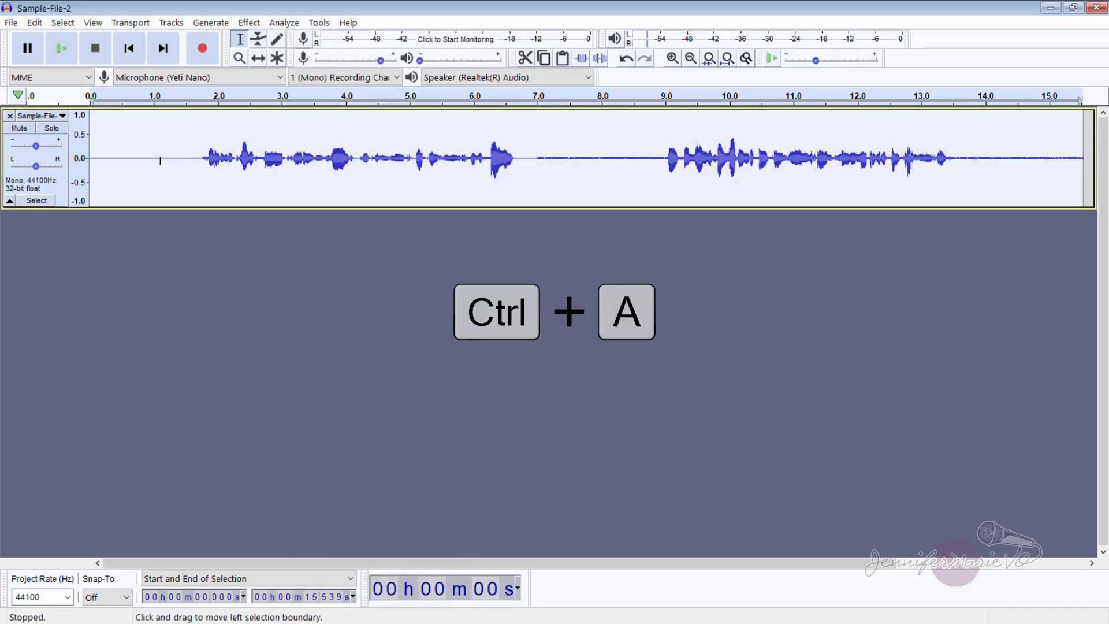
click(257, 23)
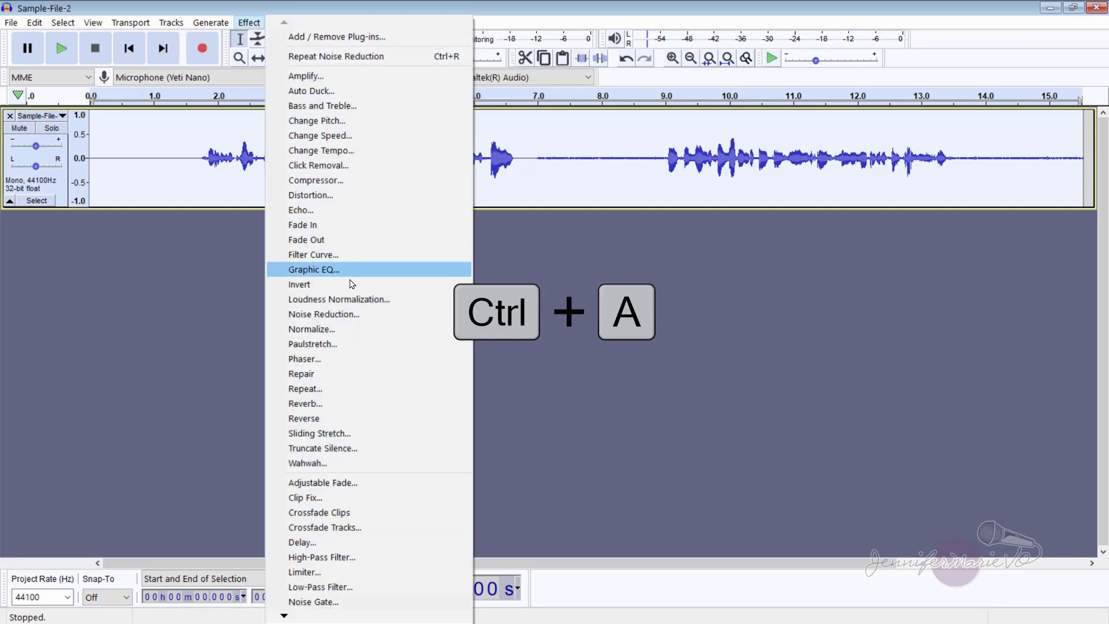
click(349, 314)
click(604, 434)
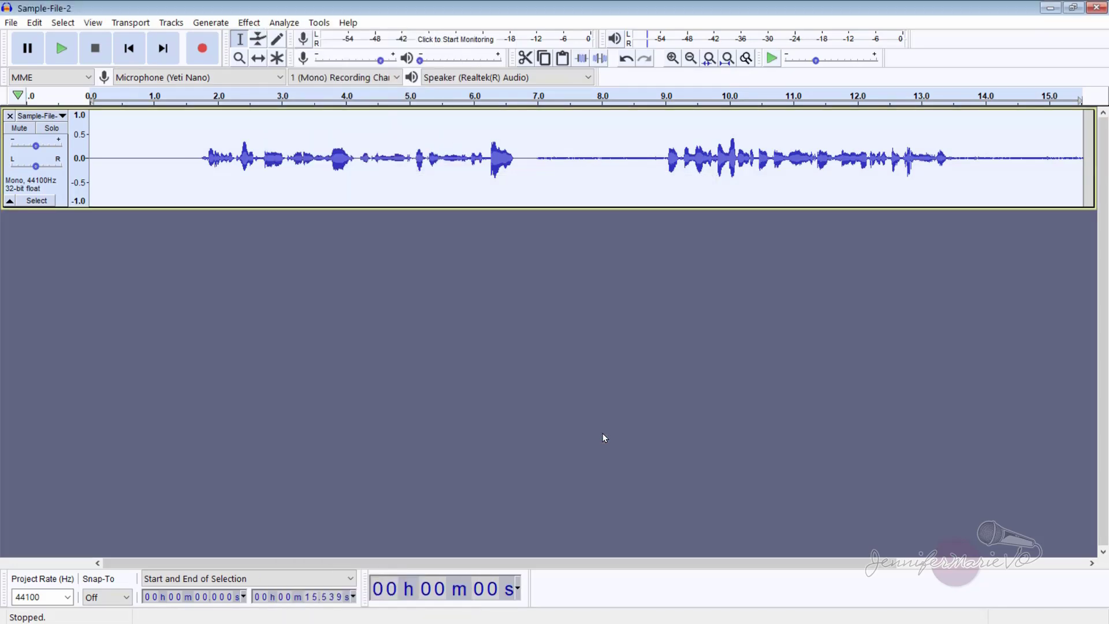
Play the cleaned track briefly from its start and again from about 1.3 seconds to check the result.
click(94, 141)
click(60, 49)
click(94, 52)
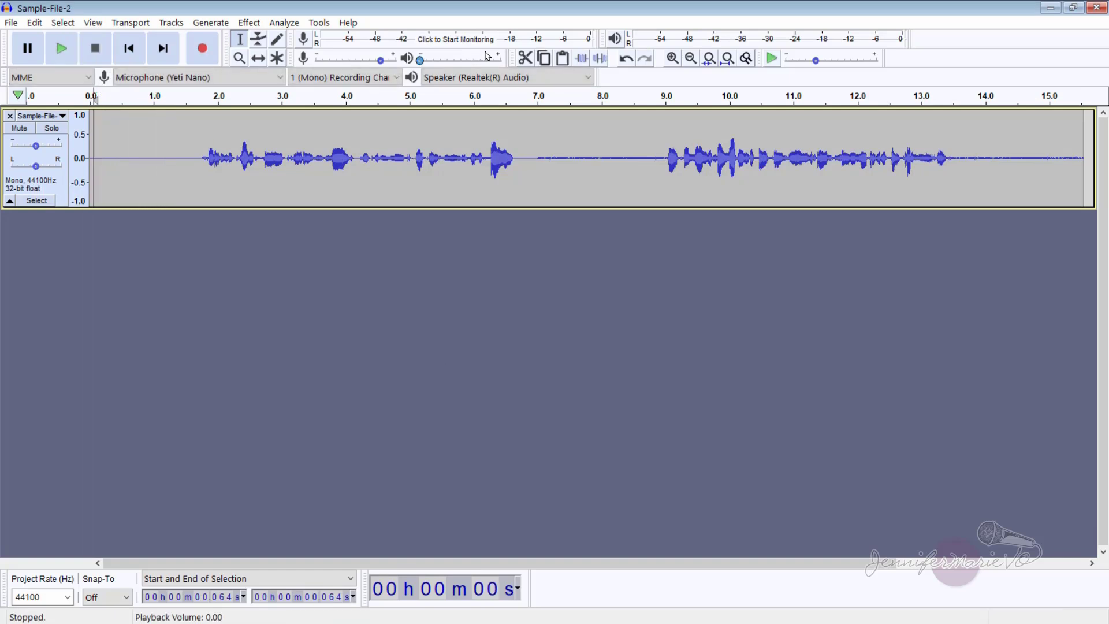
click(173, 149)
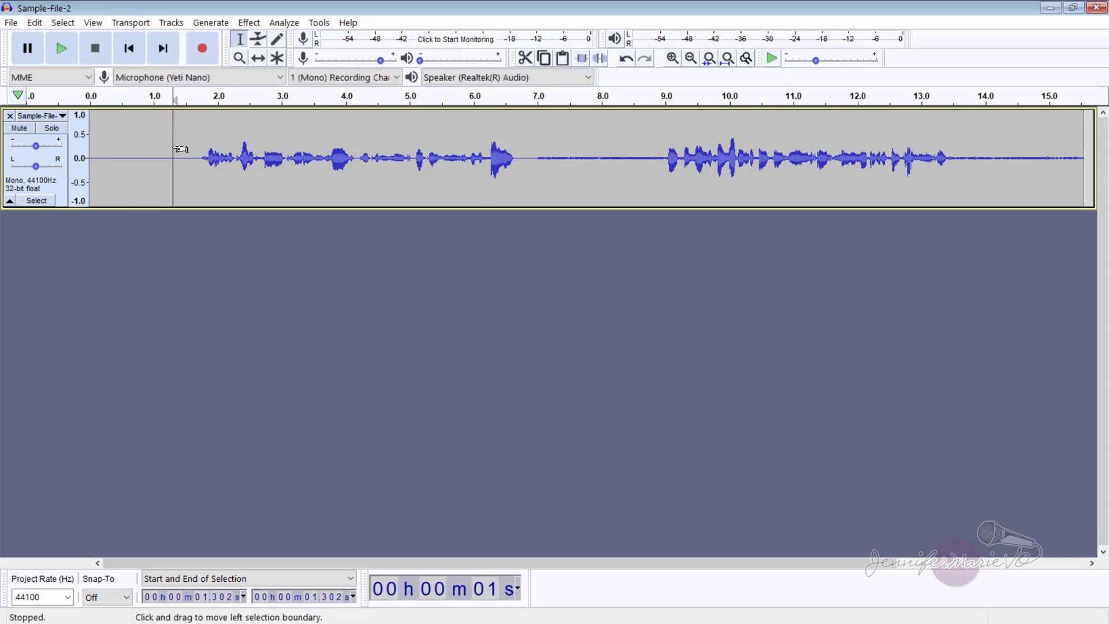
click(61, 49)
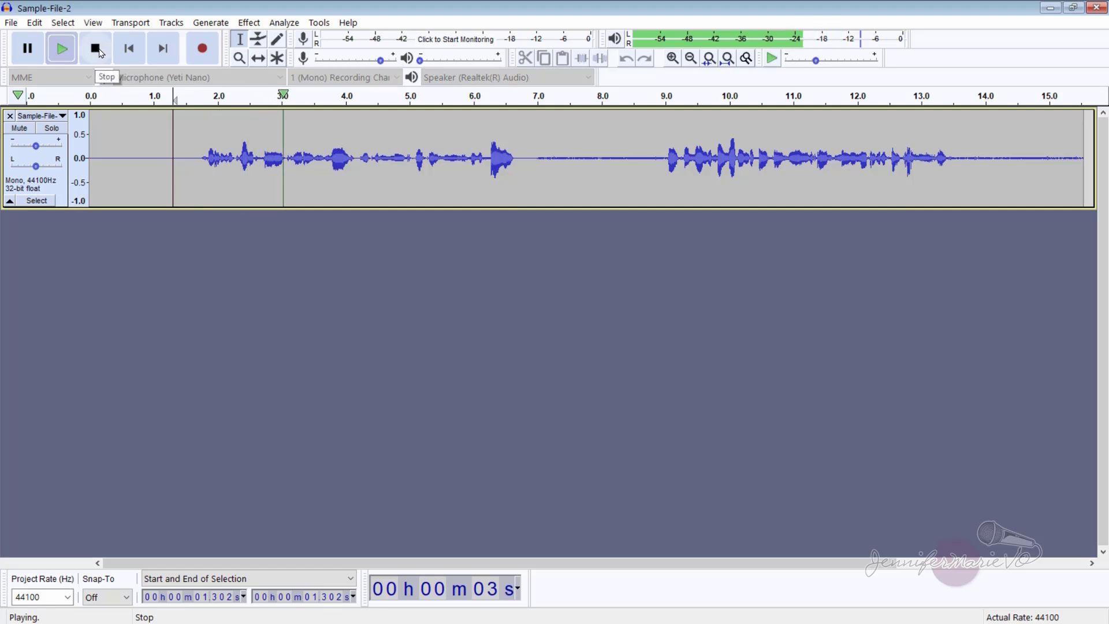
click(95, 50)
Play the track from about 1.2 seconds through the pause into the second spoken passage, then stop playback.
click(180, 184)
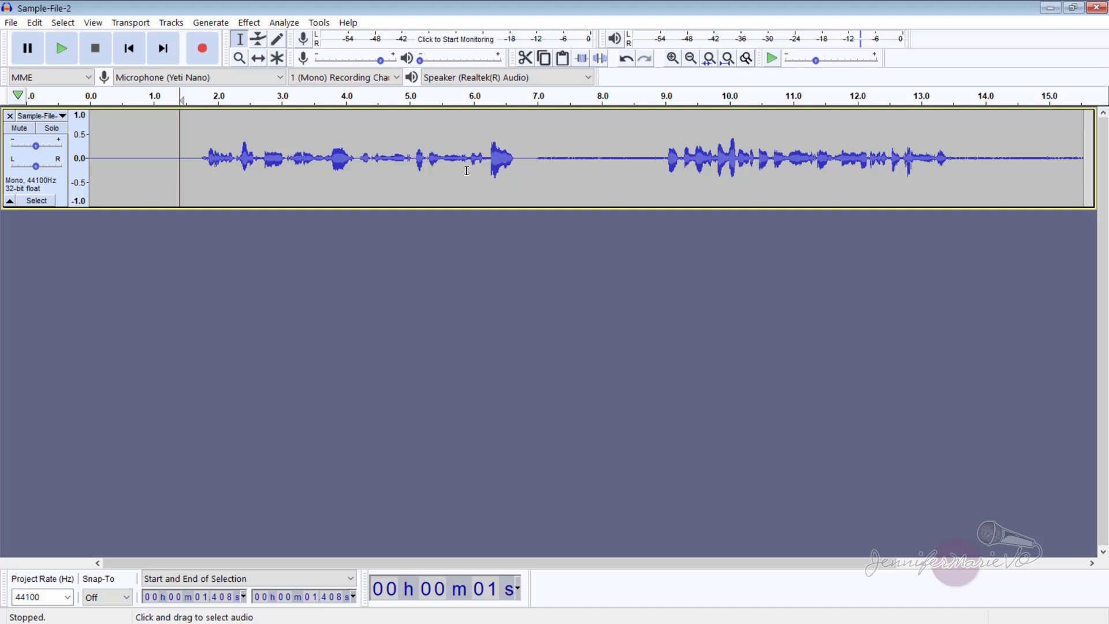
click(166, 158)
click(60, 51)
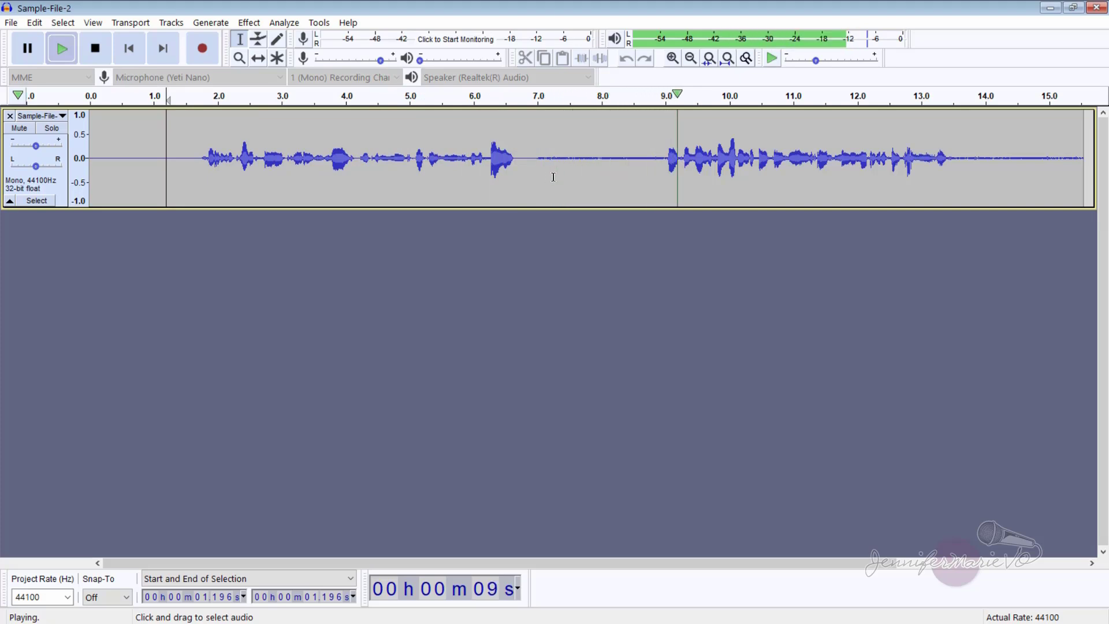
click(99, 59)
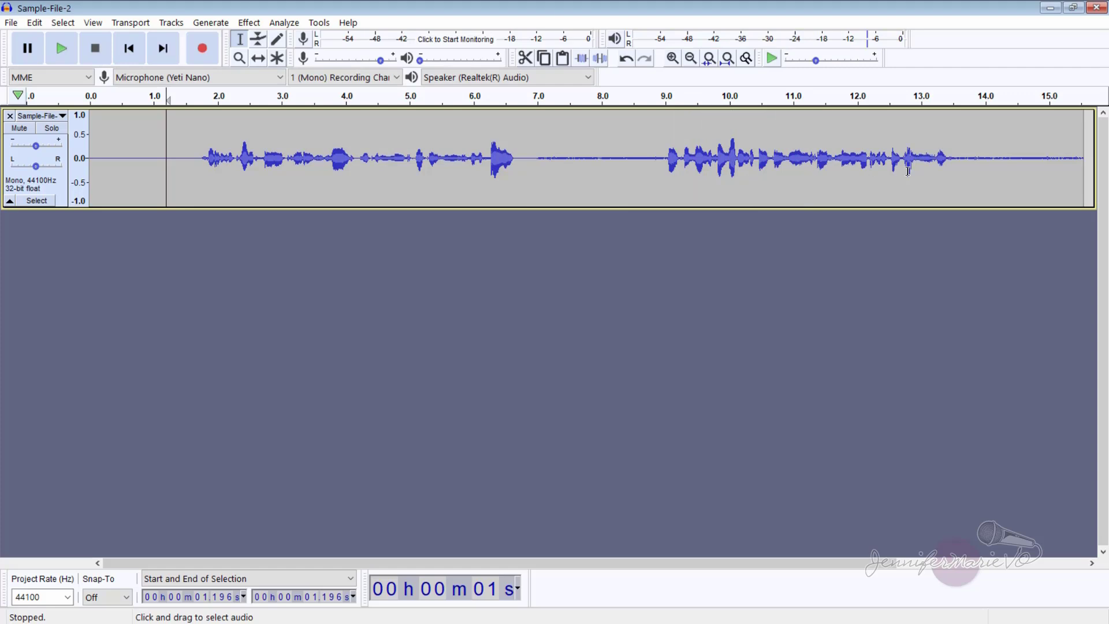
Select the pause between the spoken passages from about 6.9 to 8.5 seconds and capture a Noise Reduction profile from it.
drag(530, 174, 631, 174)
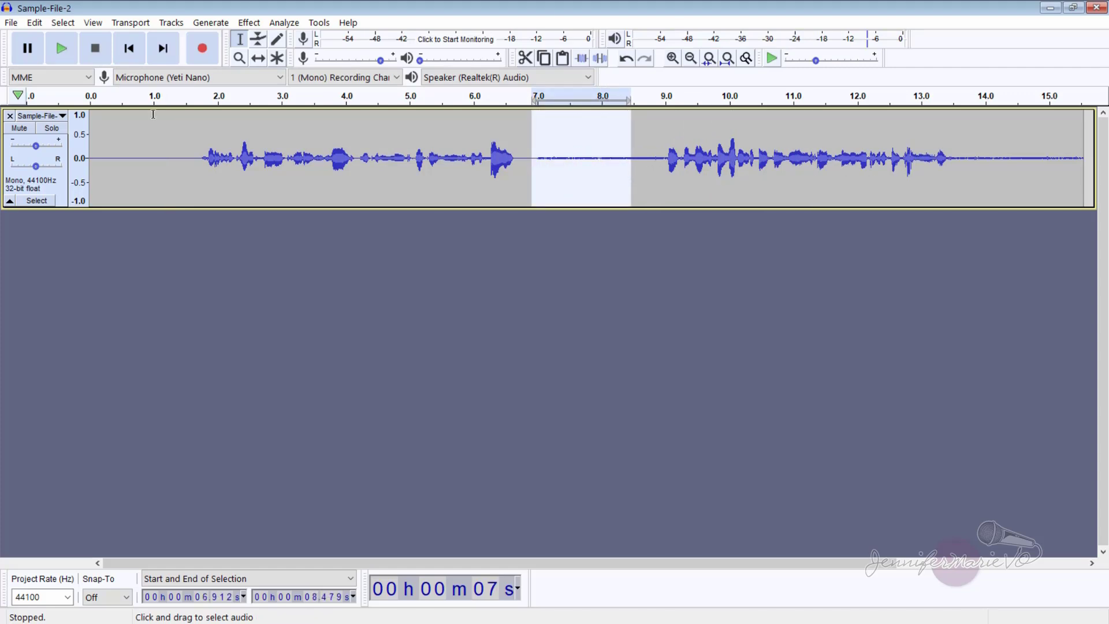
click(54, 55)
click(249, 23)
click(343, 315)
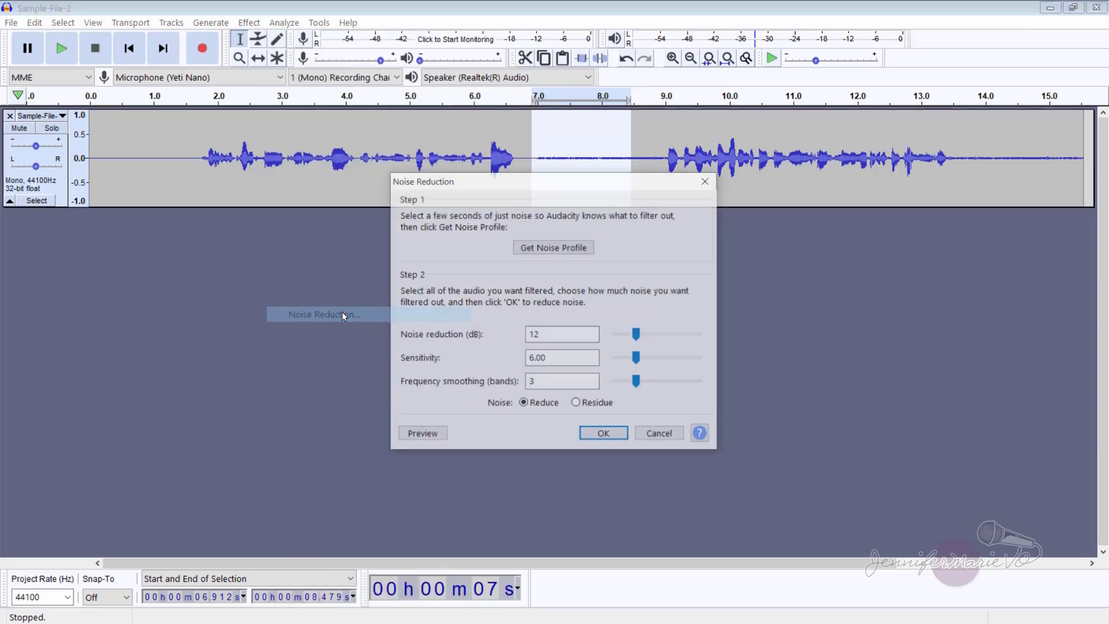
click(550, 250)
Apply Noise Reduction to the entire track with 12 dB, sensitivity 6.00 and 3 smoothing bands.
click(568, 196)
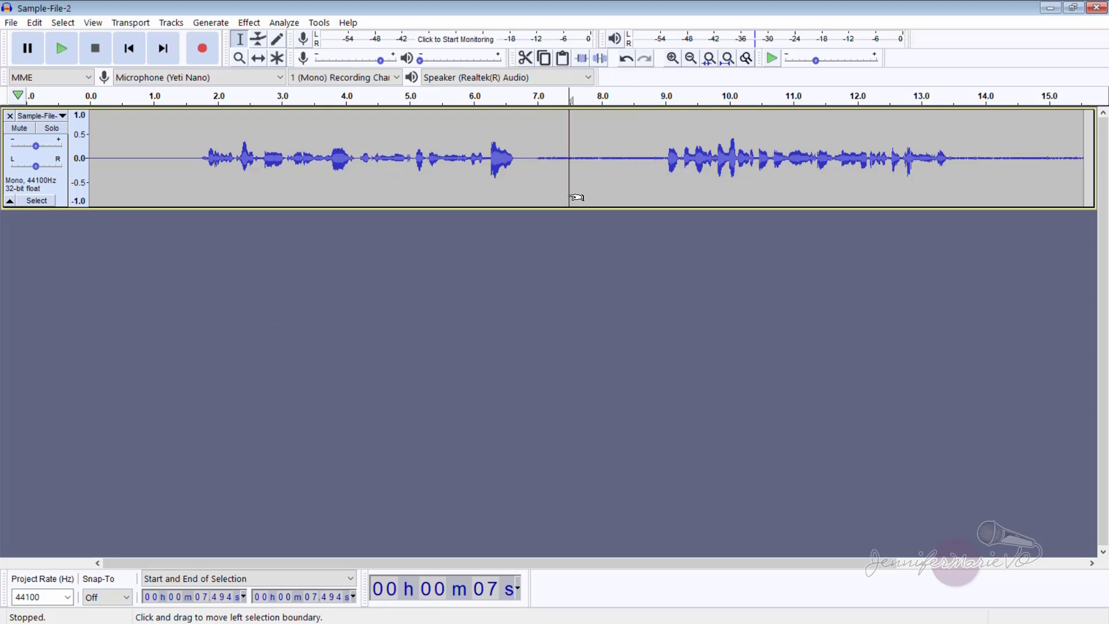
key(ctrl+a)
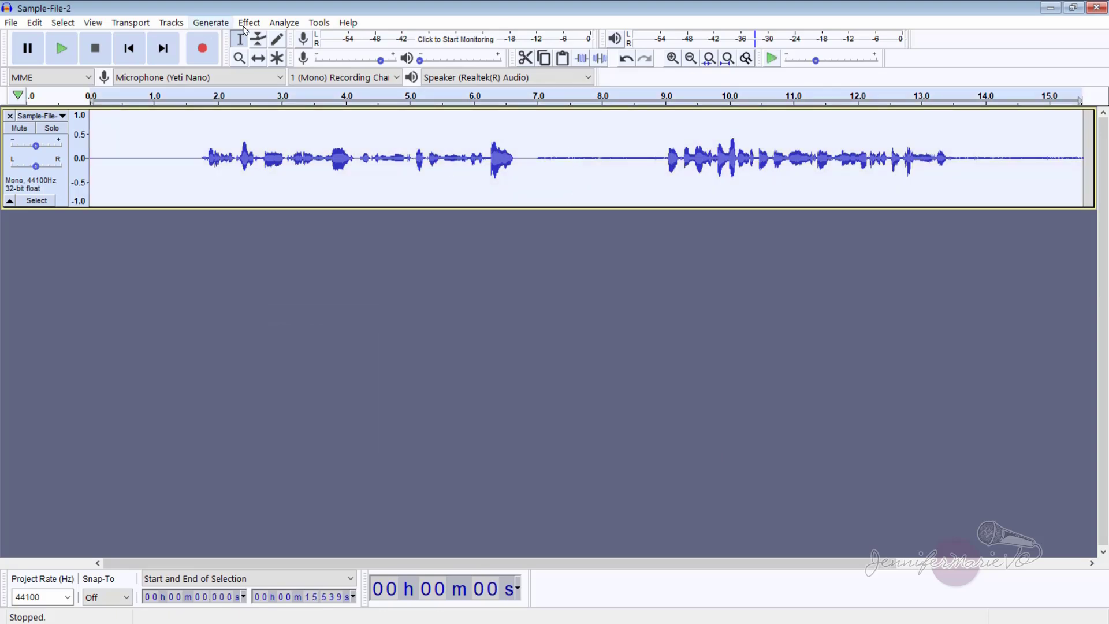
click(248, 23)
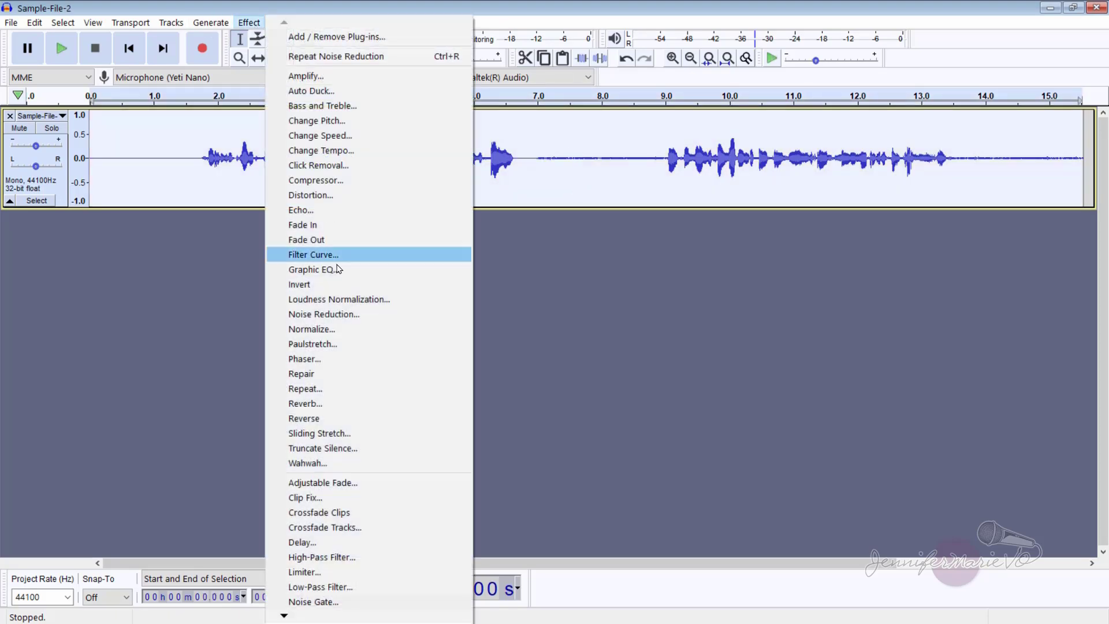
click(347, 315)
click(604, 435)
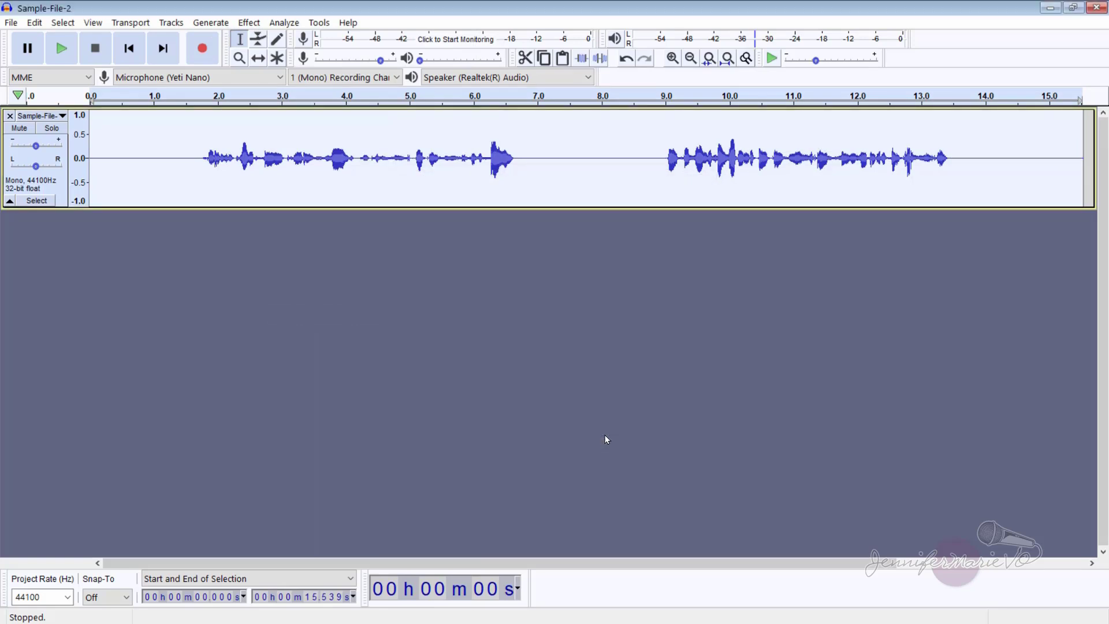
Play the cleaned track from about 7.1 seconds to check the pause, then stop playback.
click(588, 192)
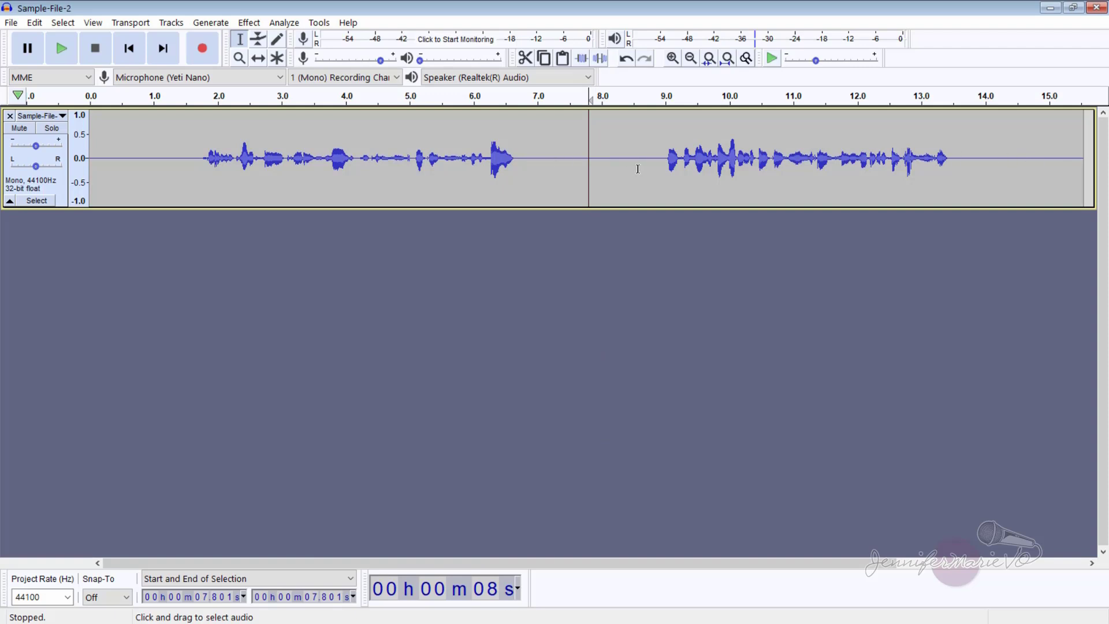
drag(613, 162, 607, 161)
click(543, 157)
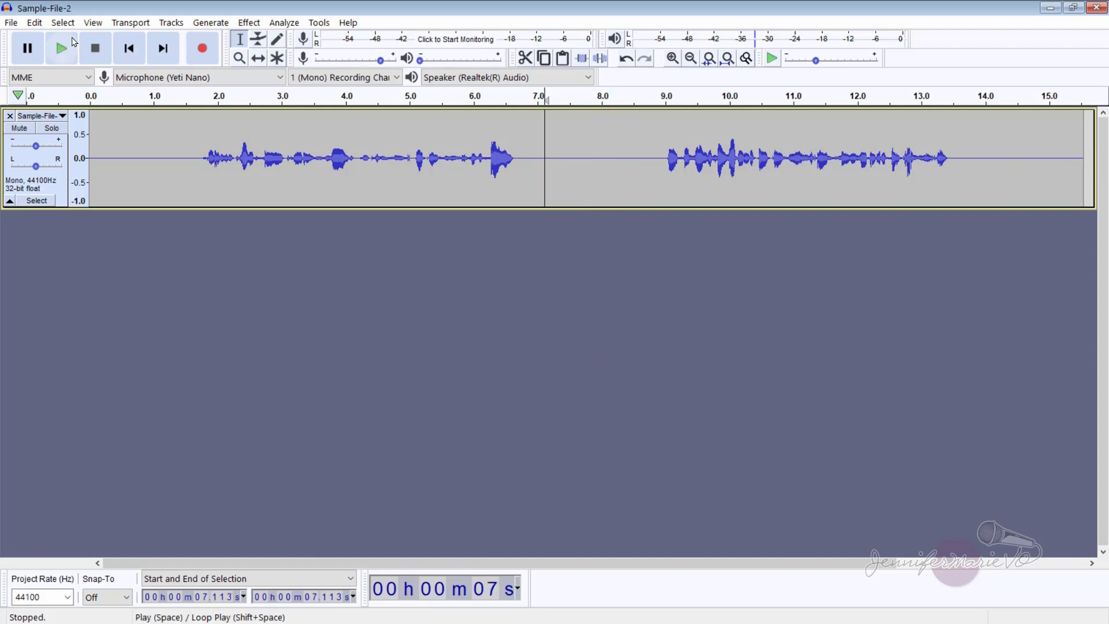
click(61, 48)
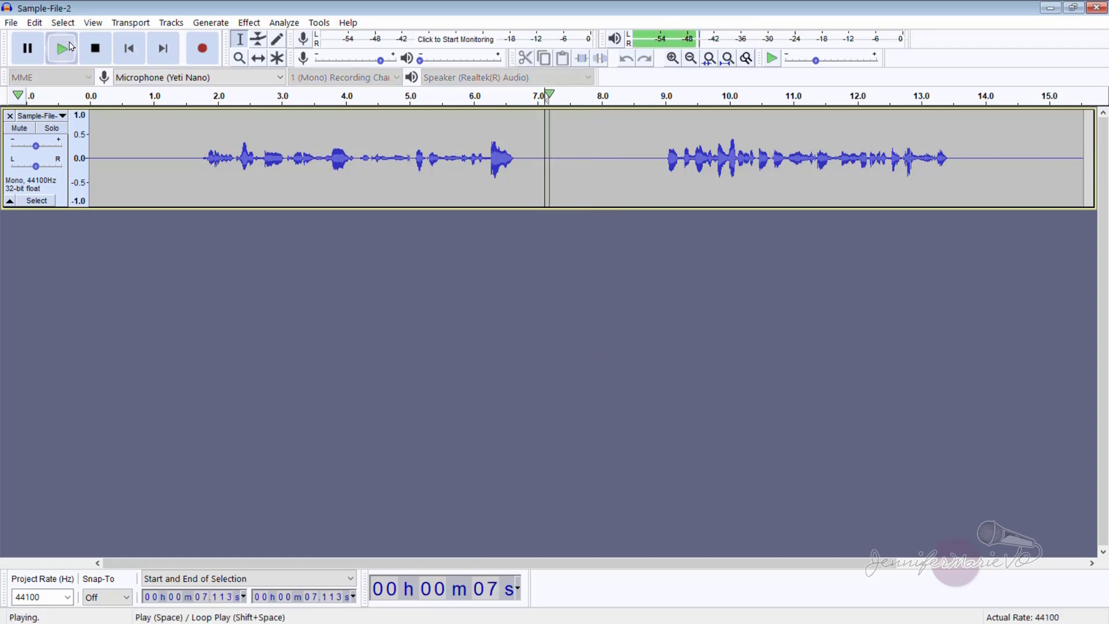
click(102, 57)
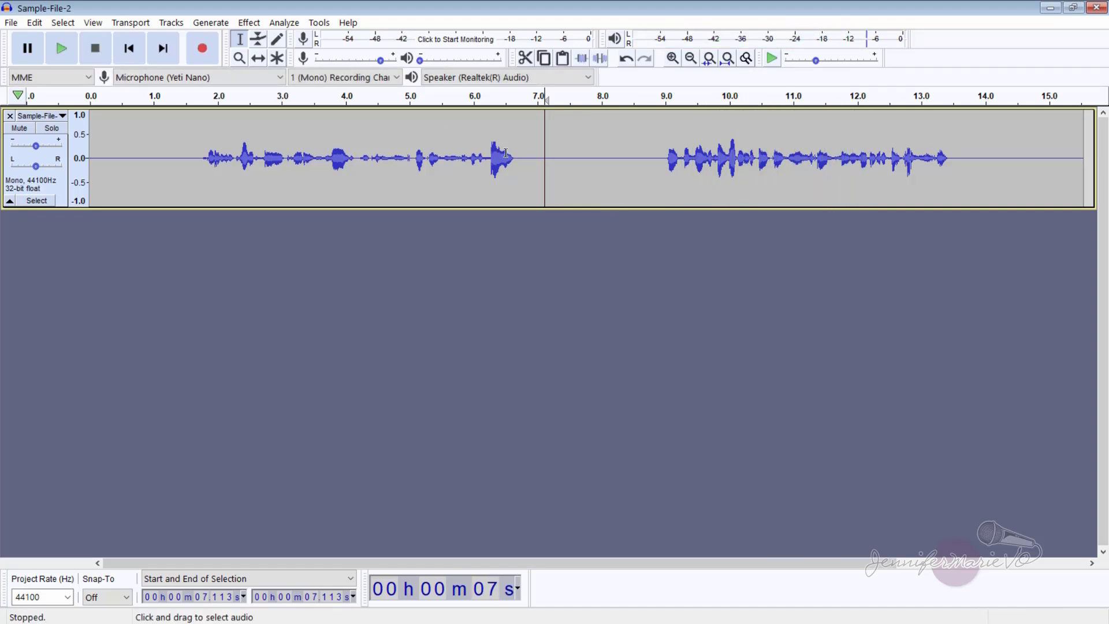
Select the pause from about 7.5 to 8.5 seconds and capture a fresh Noise Reduction profile from it.
drag(621, 168, 566, 169)
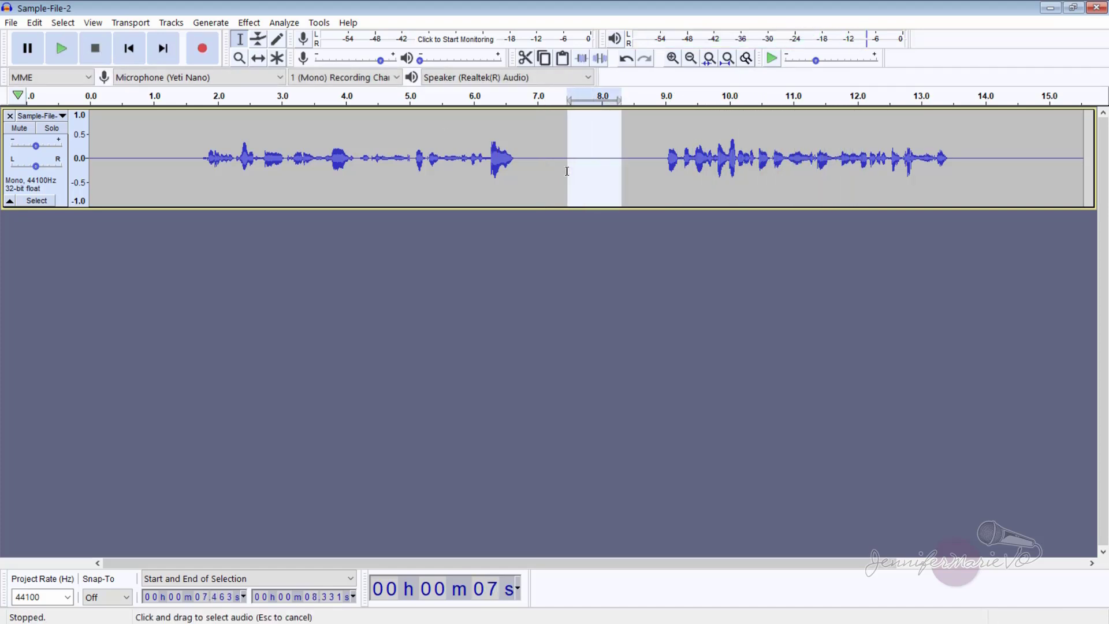
click(634, 182)
click(615, 181)
drag(634, 180, 568, 184)
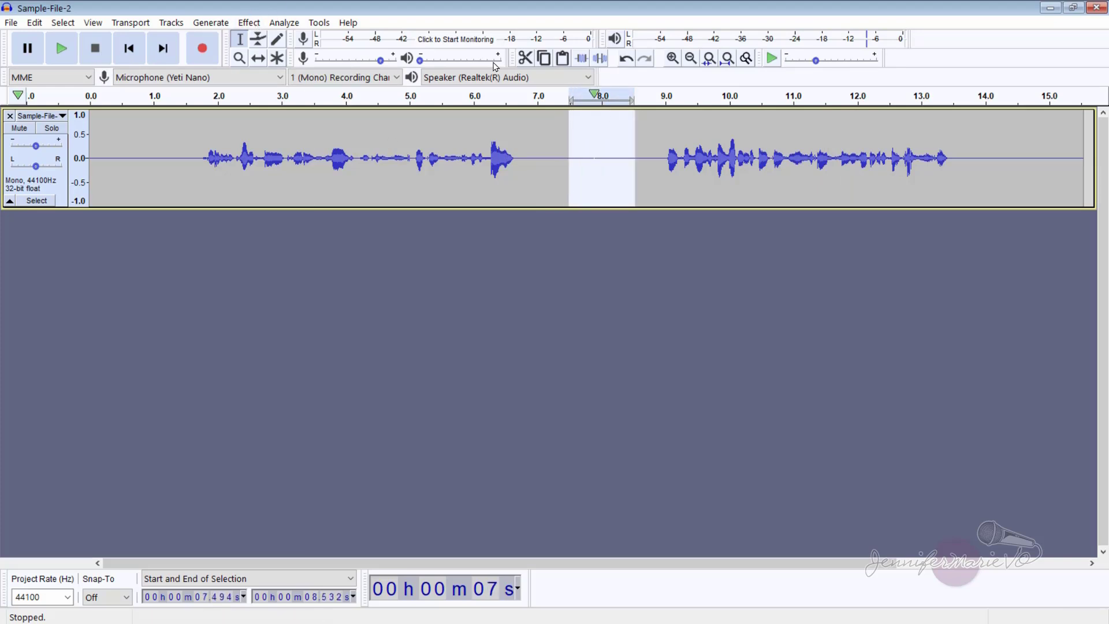
click(249, 23)
click(322, 314)
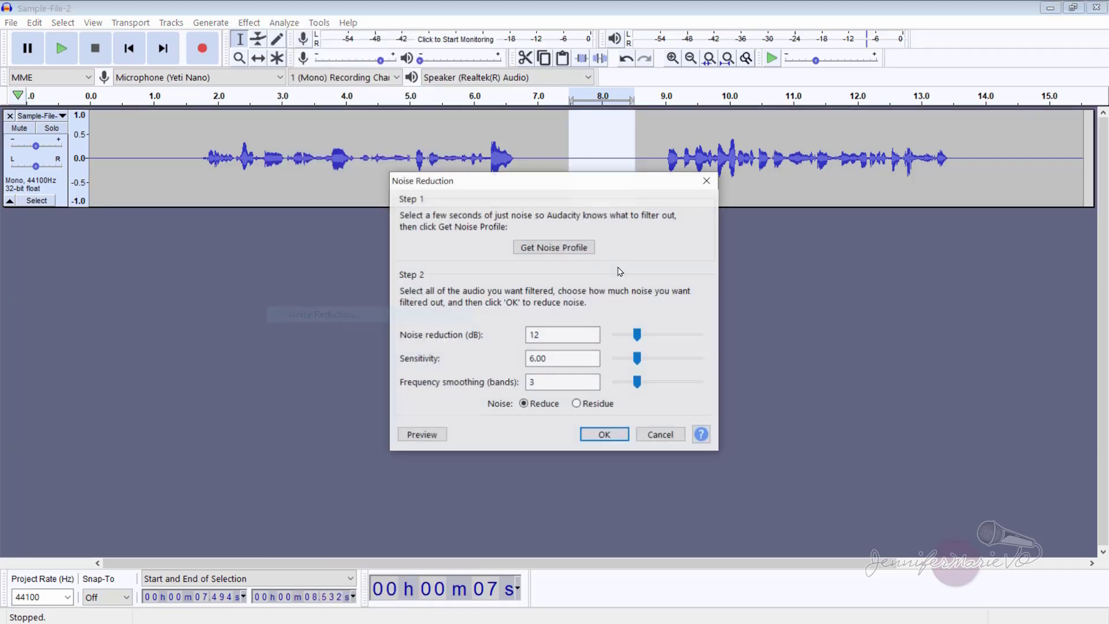
click(554, 247)
Run Noise Reduction once more on the whole track, keeping 12 dB, sensitivity 6.00 and 3 smoothing bands.
click(614, 180)
key(ctrl+a)
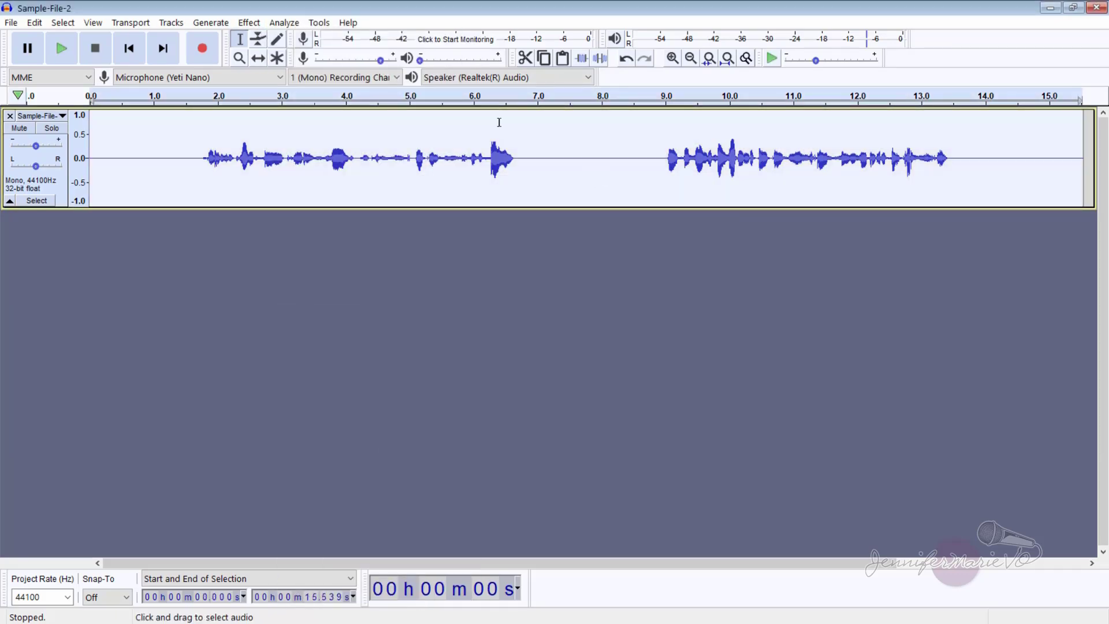
click(238, 24)
click(421, 313)
click(596, 433)
Play the track from about 7.4 seconds into the second spoken passage, then stop playback.
click(564, 173)
key(space)
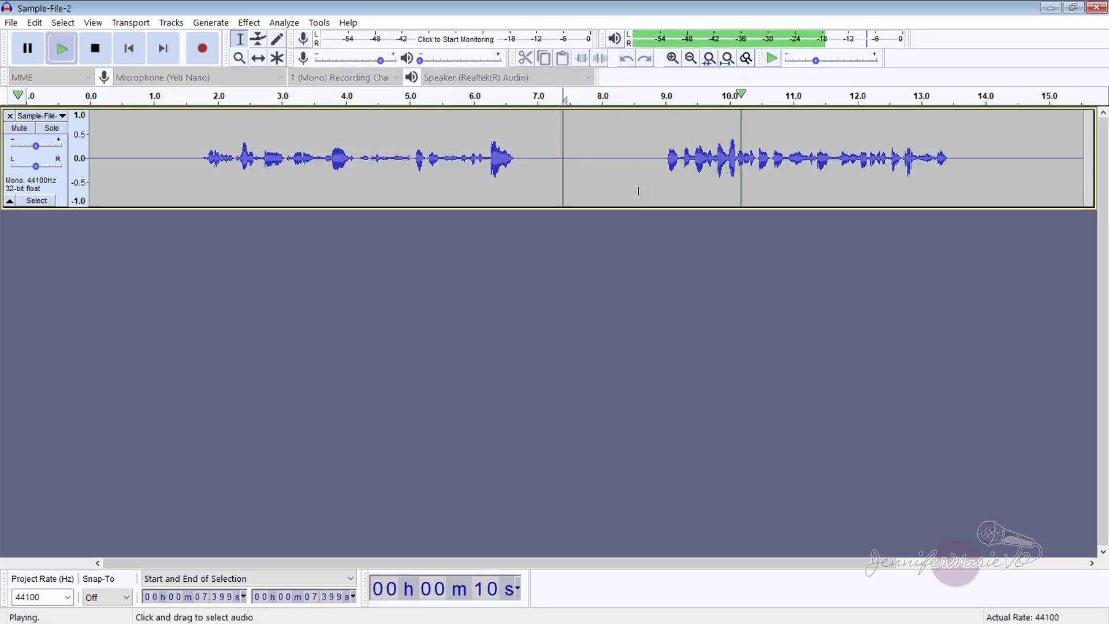
key(space)
Amplify the entire track to a new peak amplitude of -3.0 dB, then clear the selection.
click(606, 167)
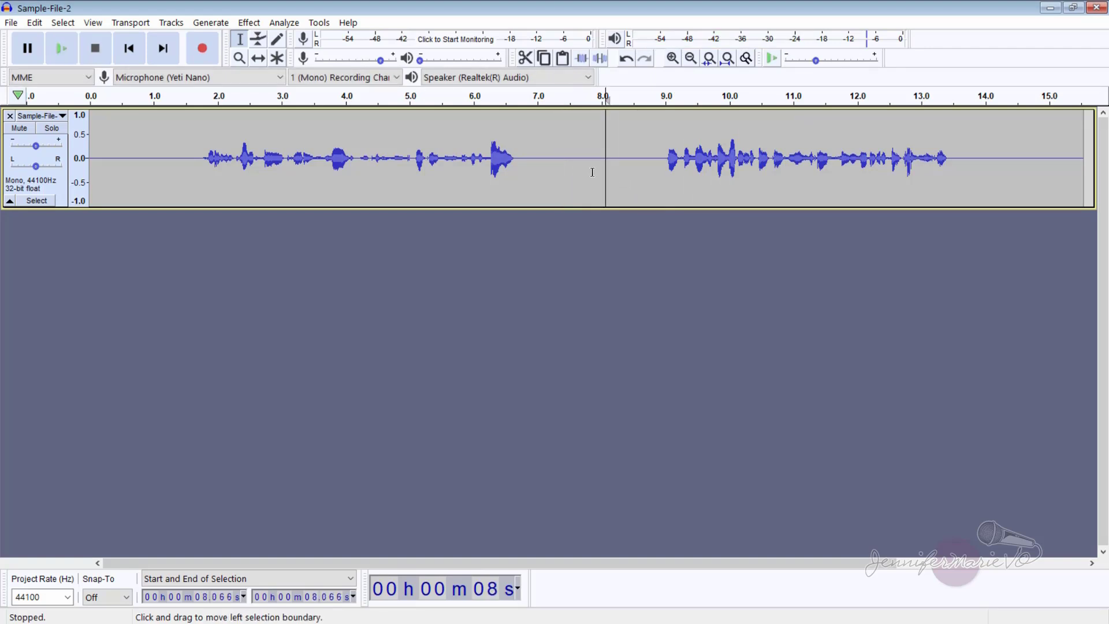
double_click(590, 172)
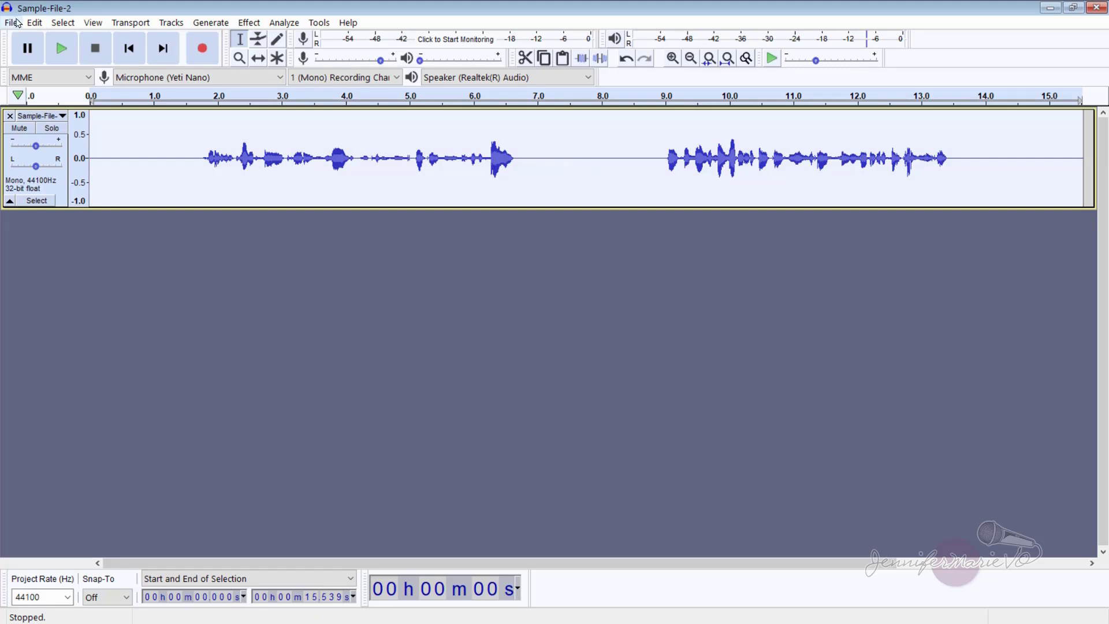
click(240, 22)
click(312, 75)
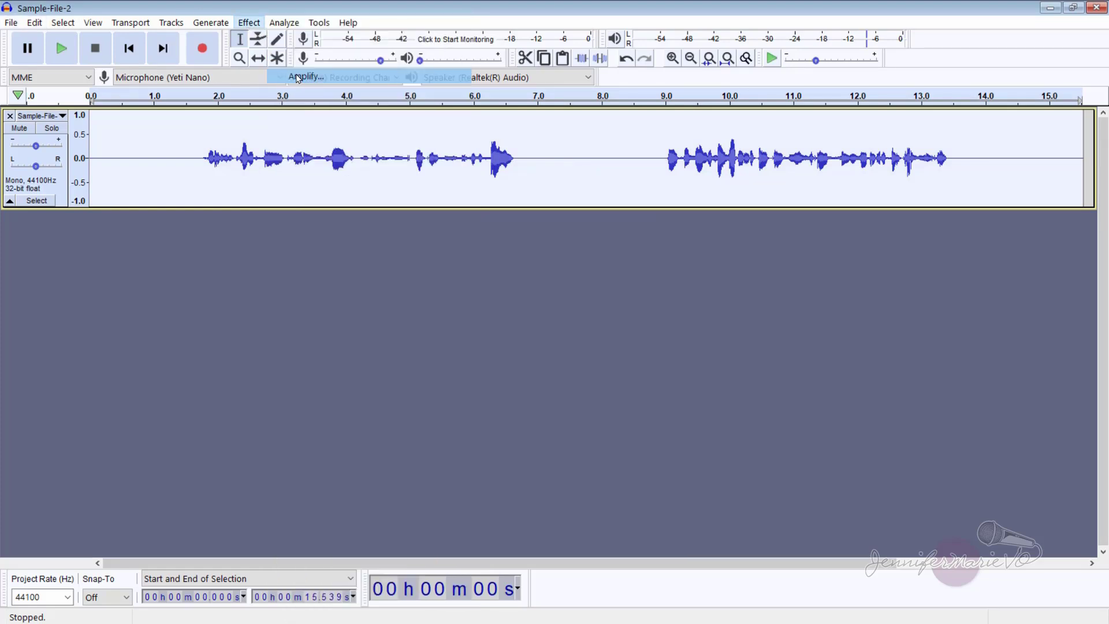
drag(581, 295, 573, 297)
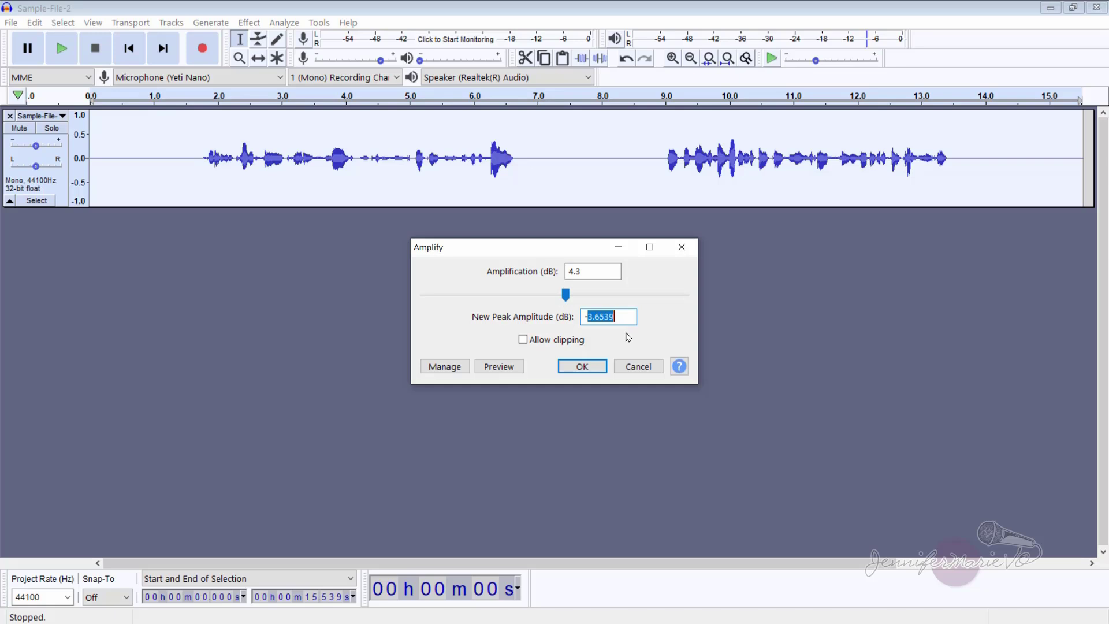
click(582, 367)
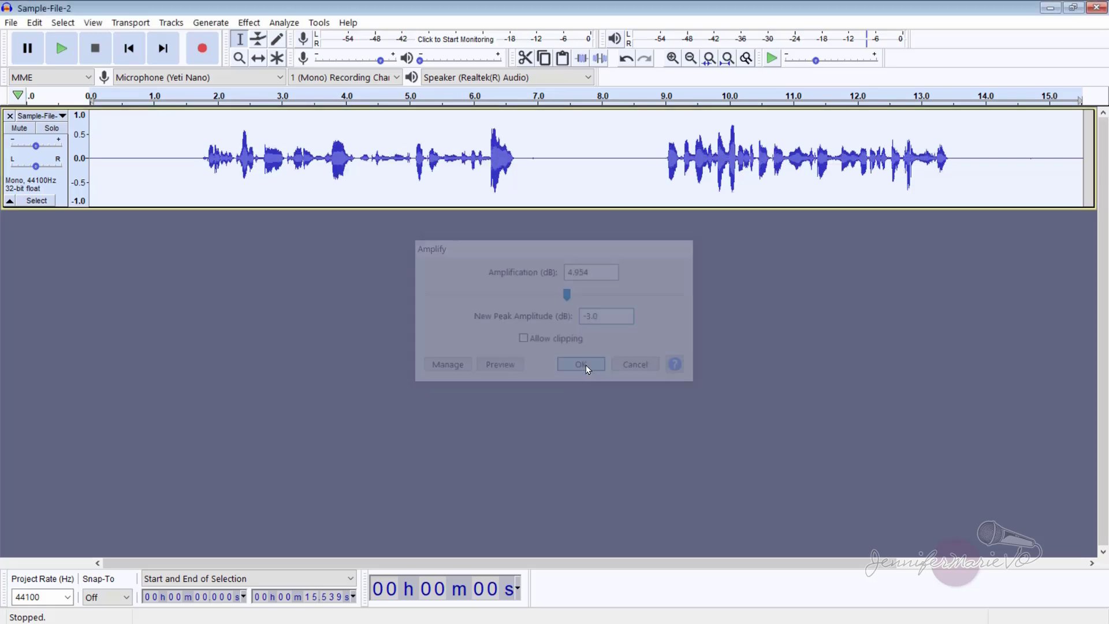
key(ctrl+shift+a)
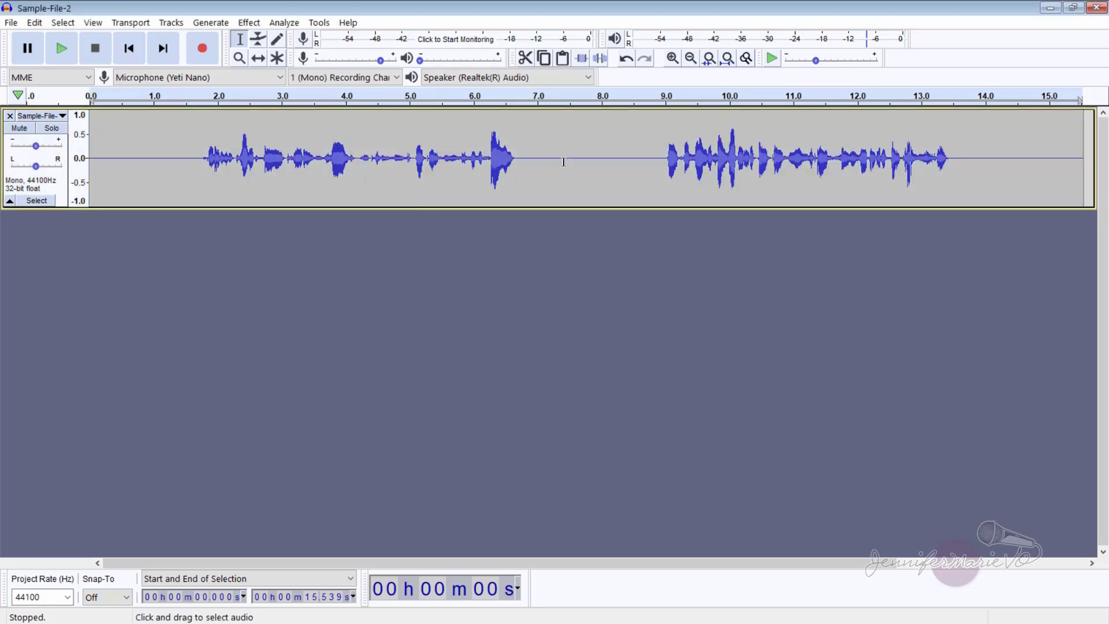
click(609, 162)
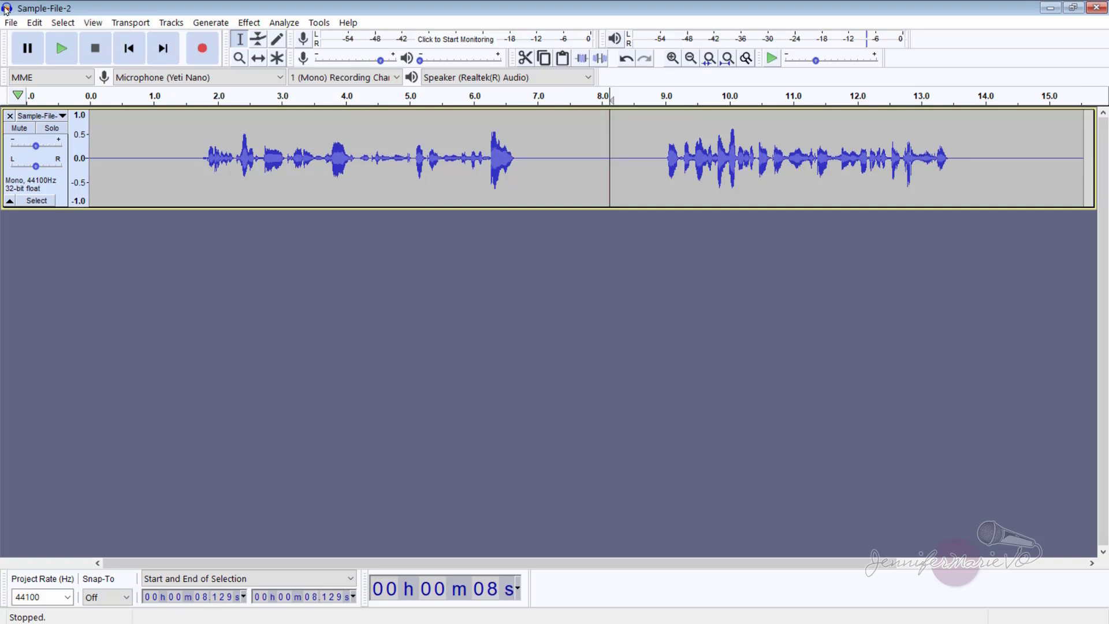
Export the track as an MP3 named "Sample-File-2 - Audio Edited" with standard 170-210 kbps quality and the existing metadata.
click(13, 26)
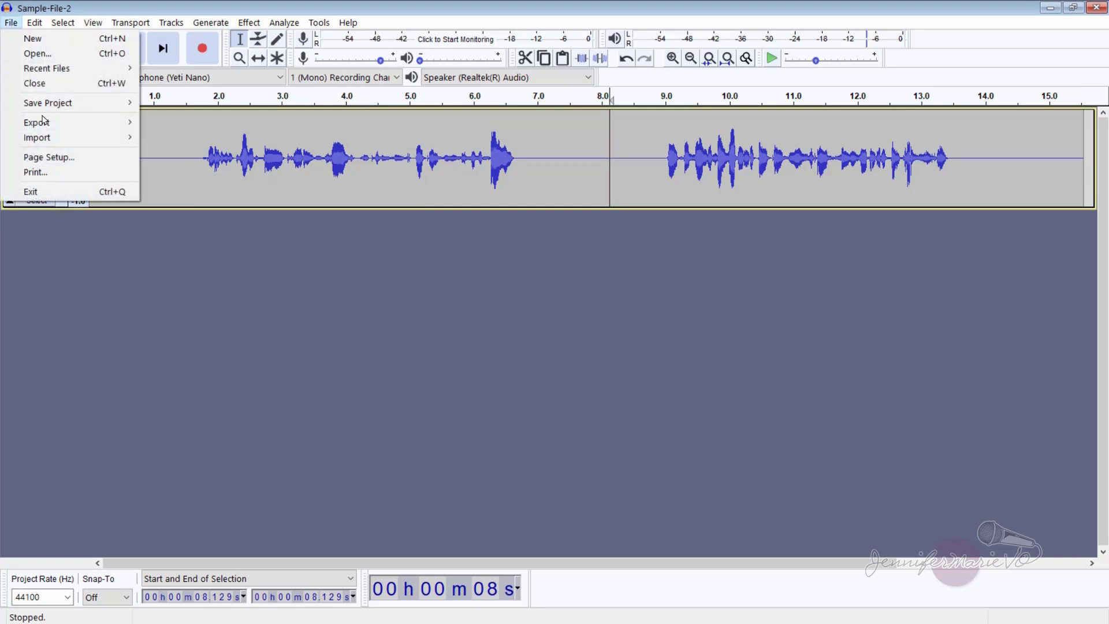
mouse_move(46, 122)
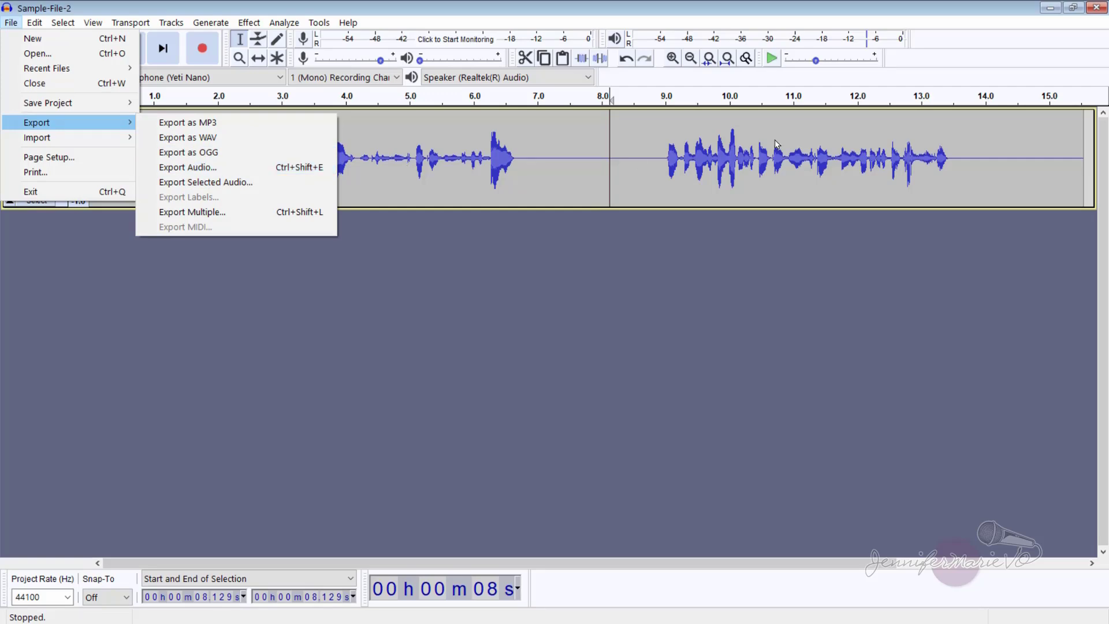
click(180, 123)
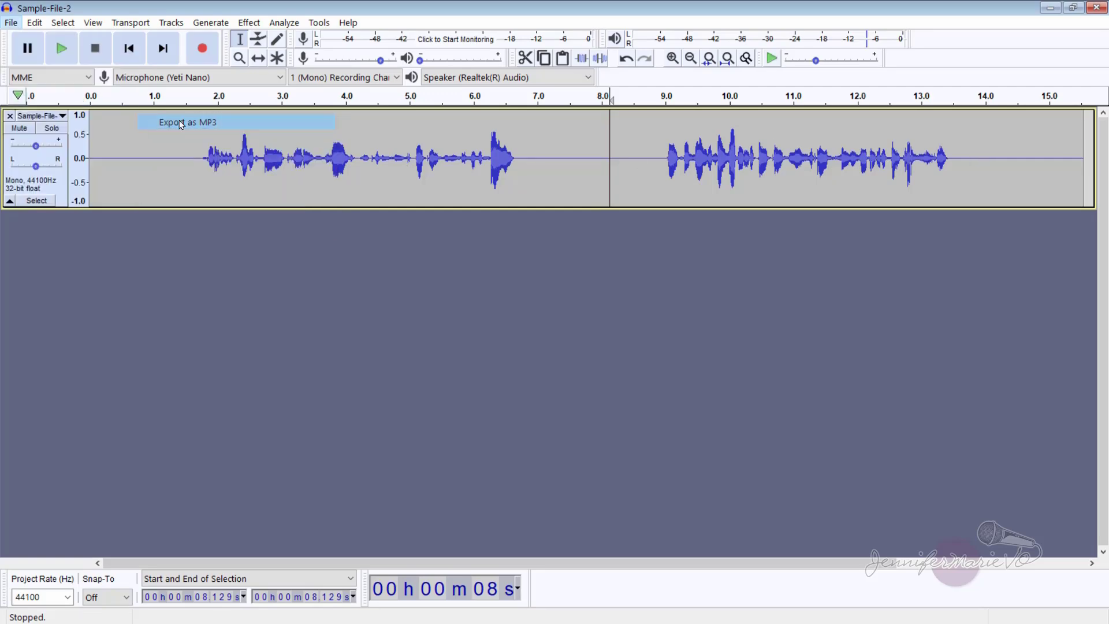
click(299, 345)
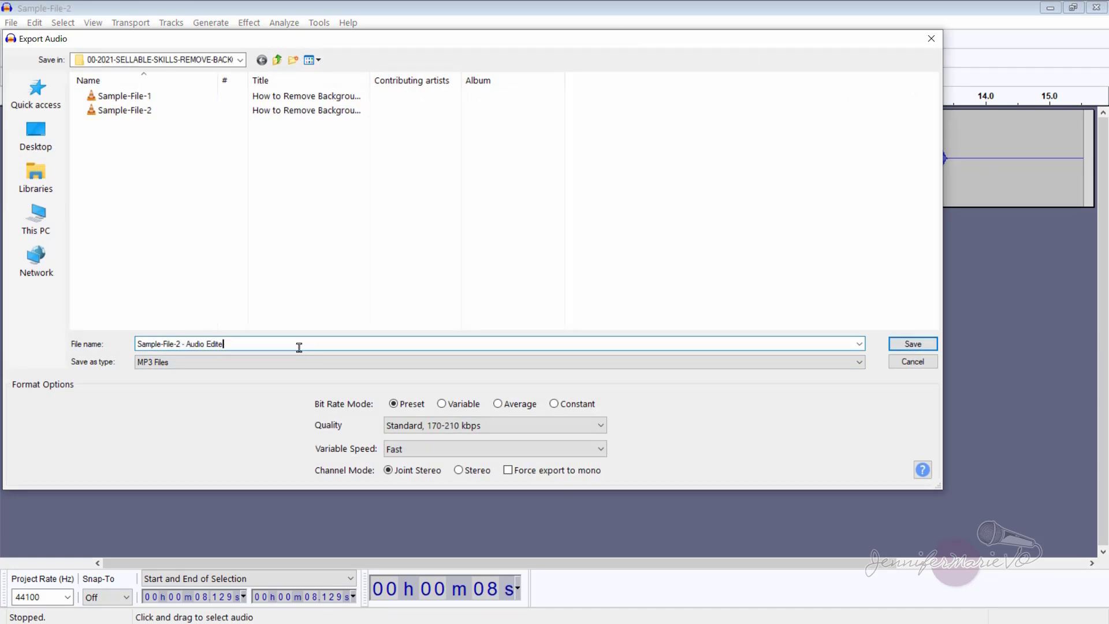
click(930, 345)
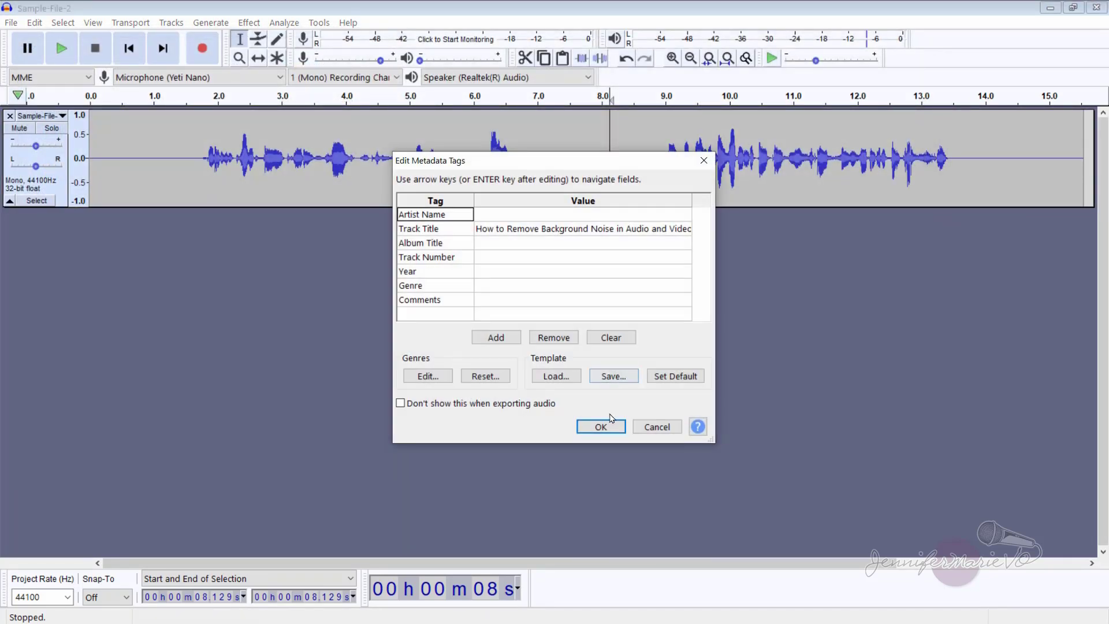
click(611, 425)
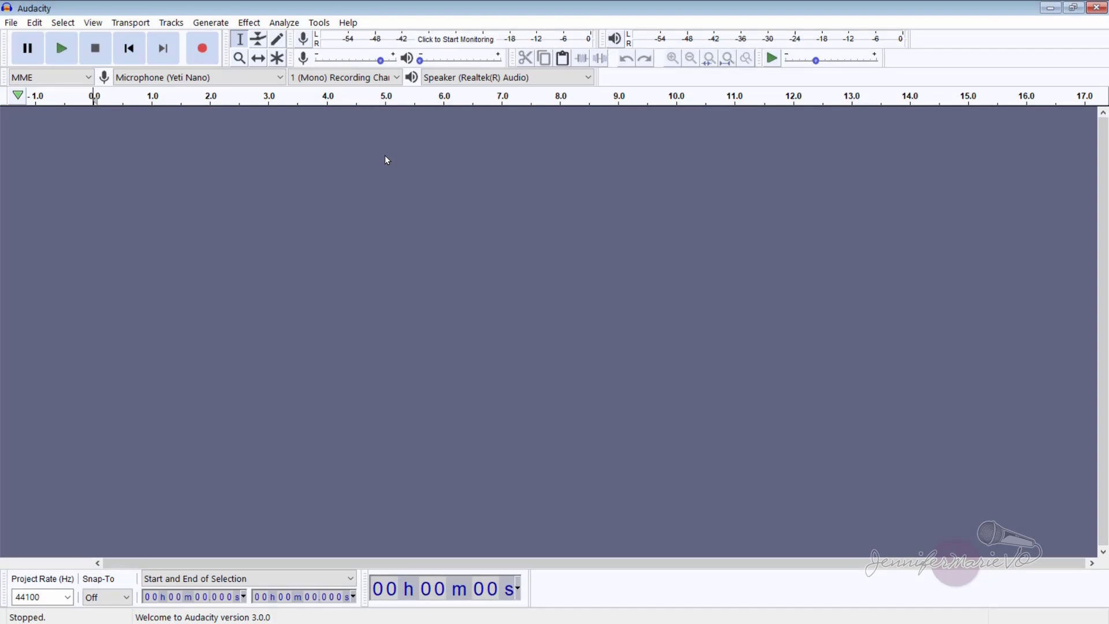
Open the video file Sample-video-poor-audio to load its audio.
click(11, 23)
click(31, 53)
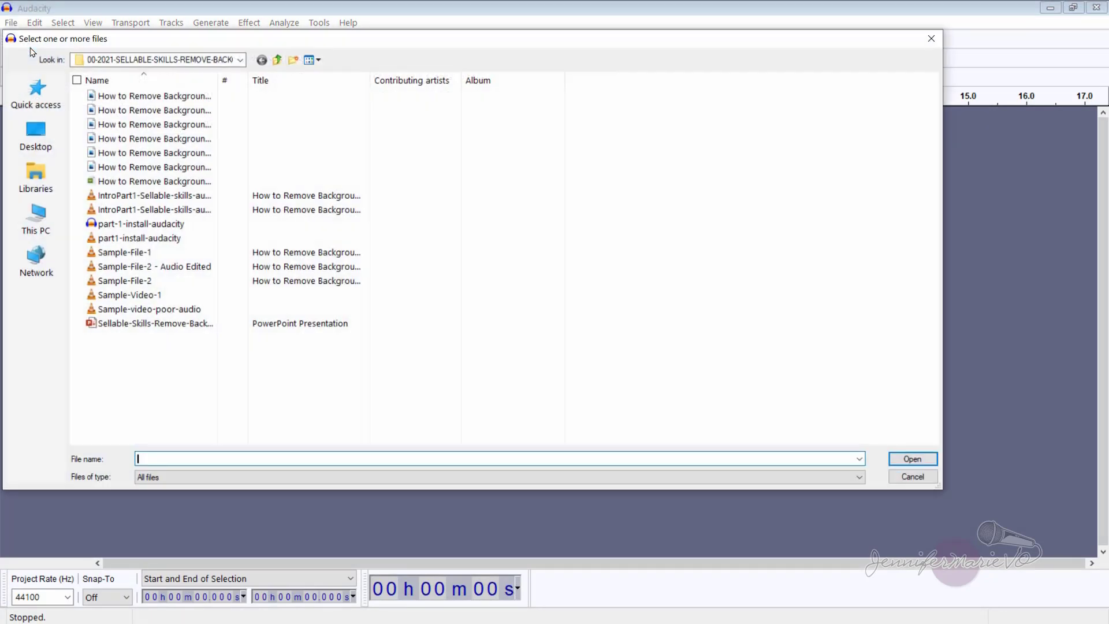
click(157, 312)
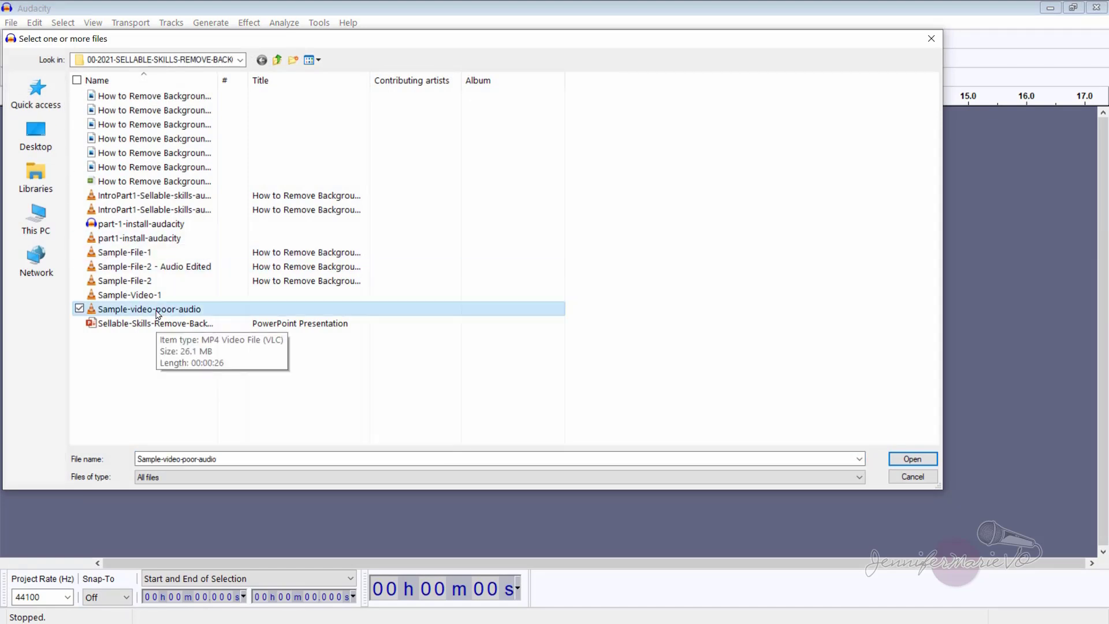
double_click(160, 311)
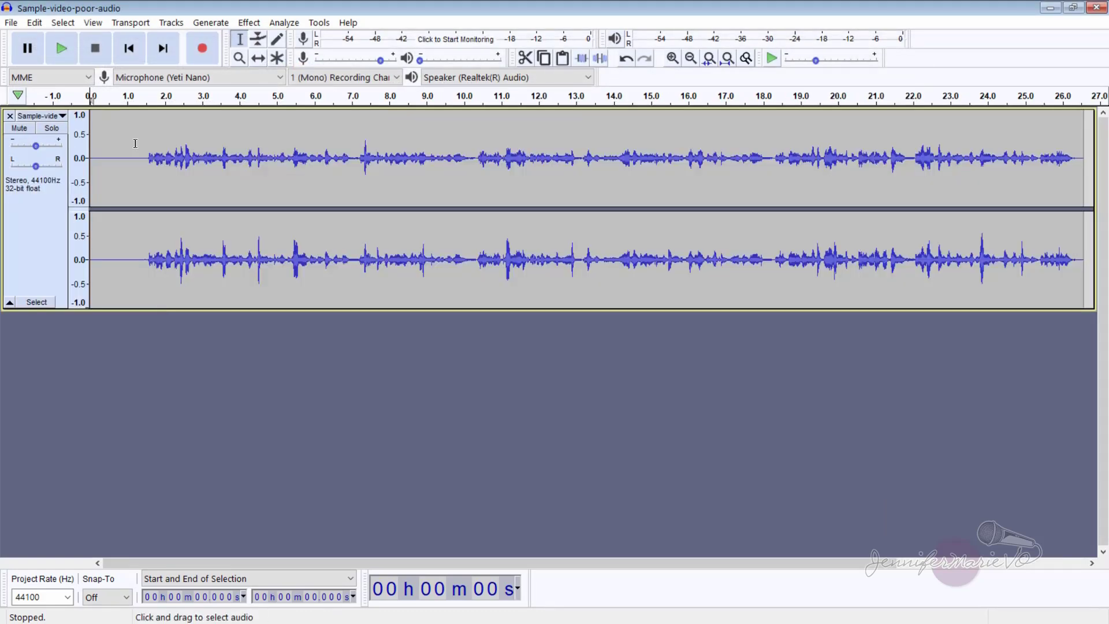
Play the start of the video's audio briefly, then select its opening up to about 1.3 seconds and play that section.
key(space)
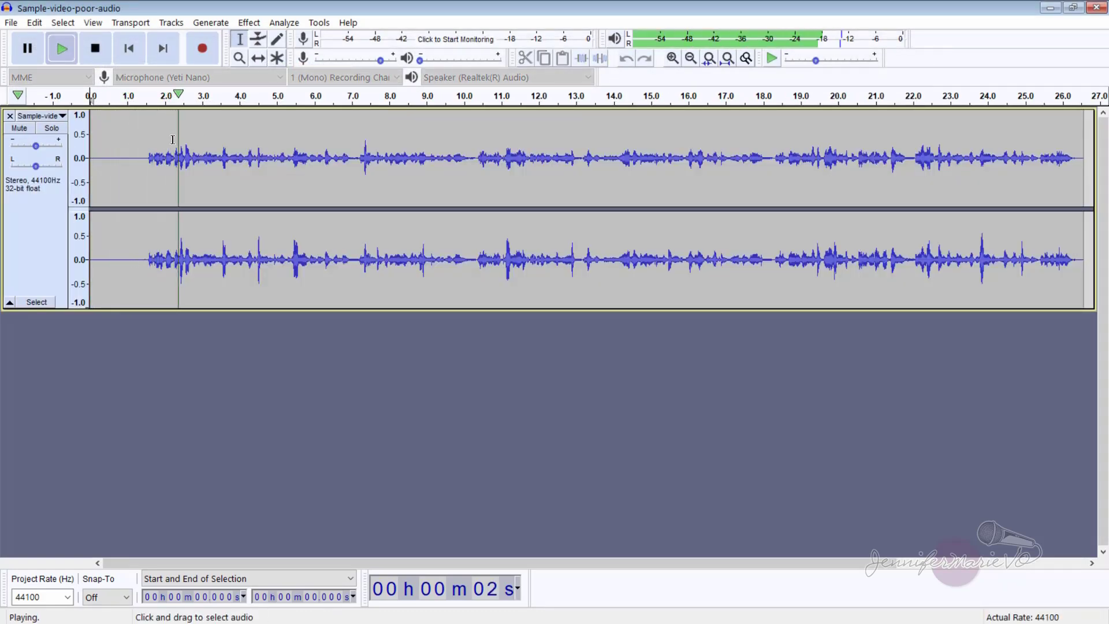
key(space)
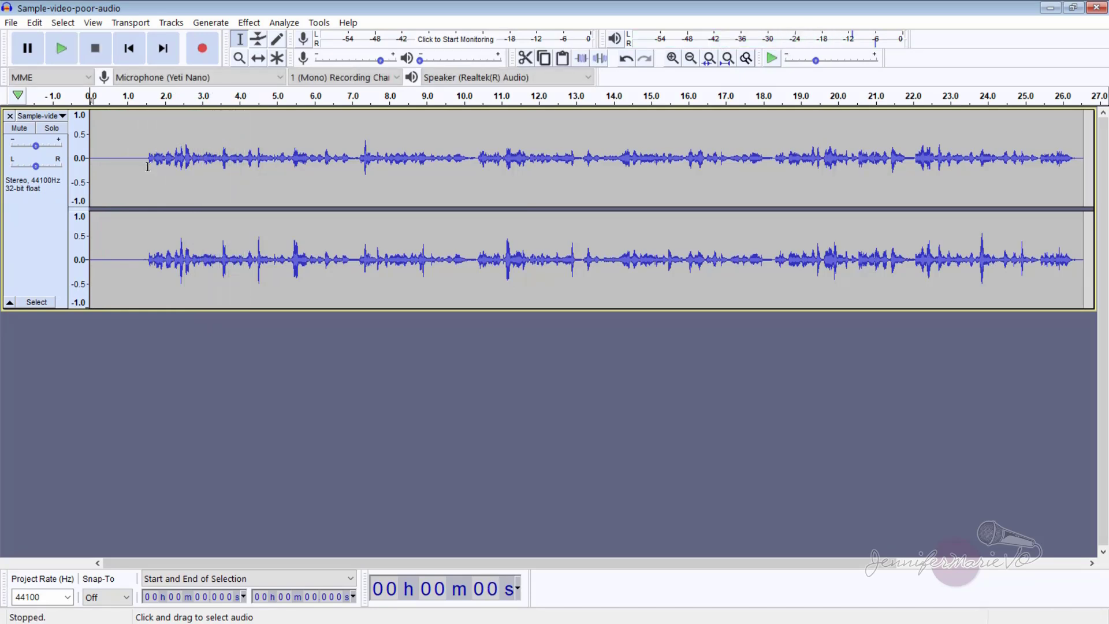
shift+click(137, 170)
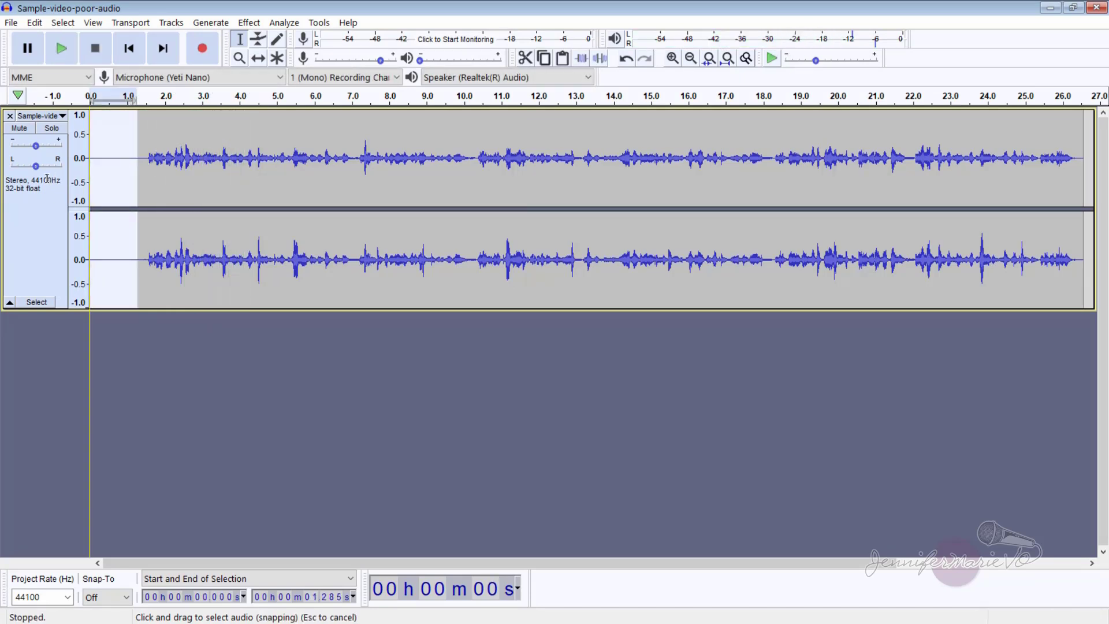
key(space)
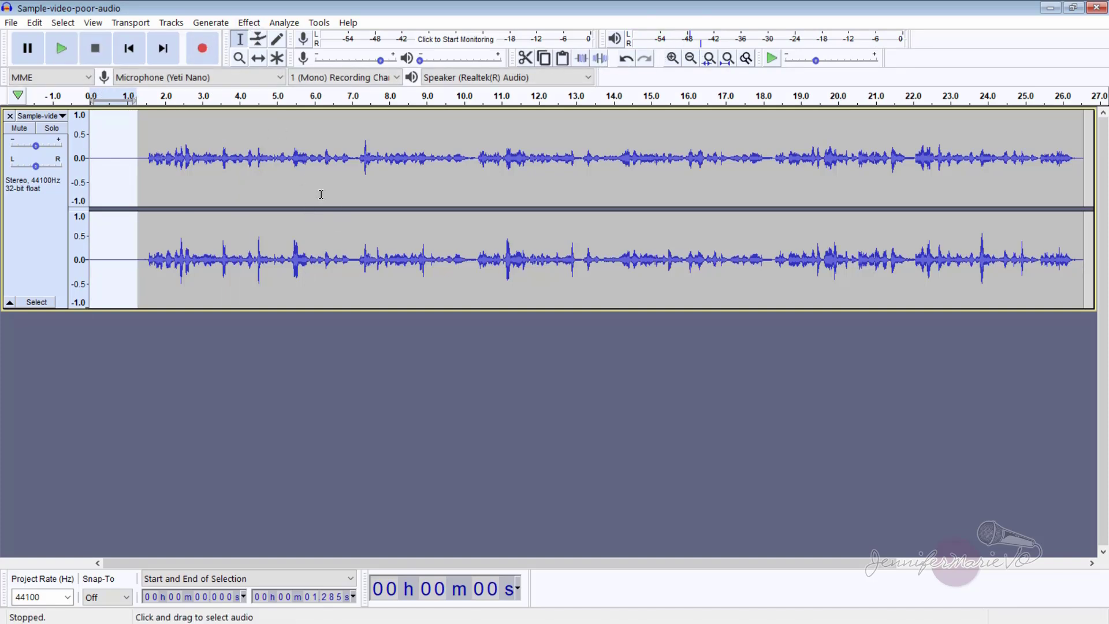
Select the quiet opening of the track from 0 to about 1.2 s and capture it as the Noise Reduction profile.
click(126, 188)
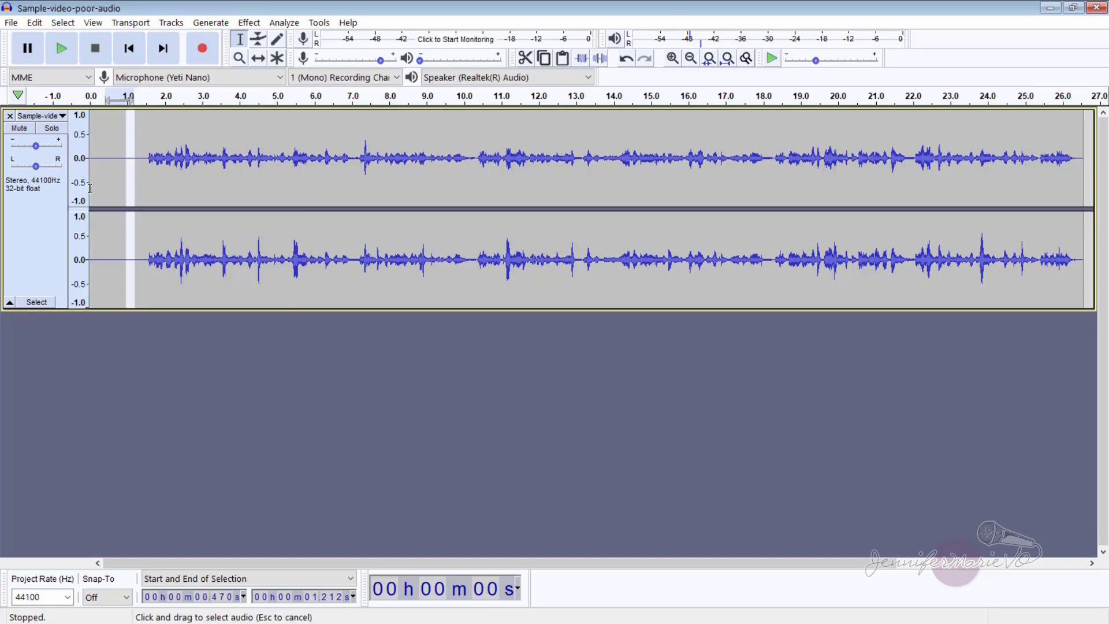
drag(134, 187, 87, 178)
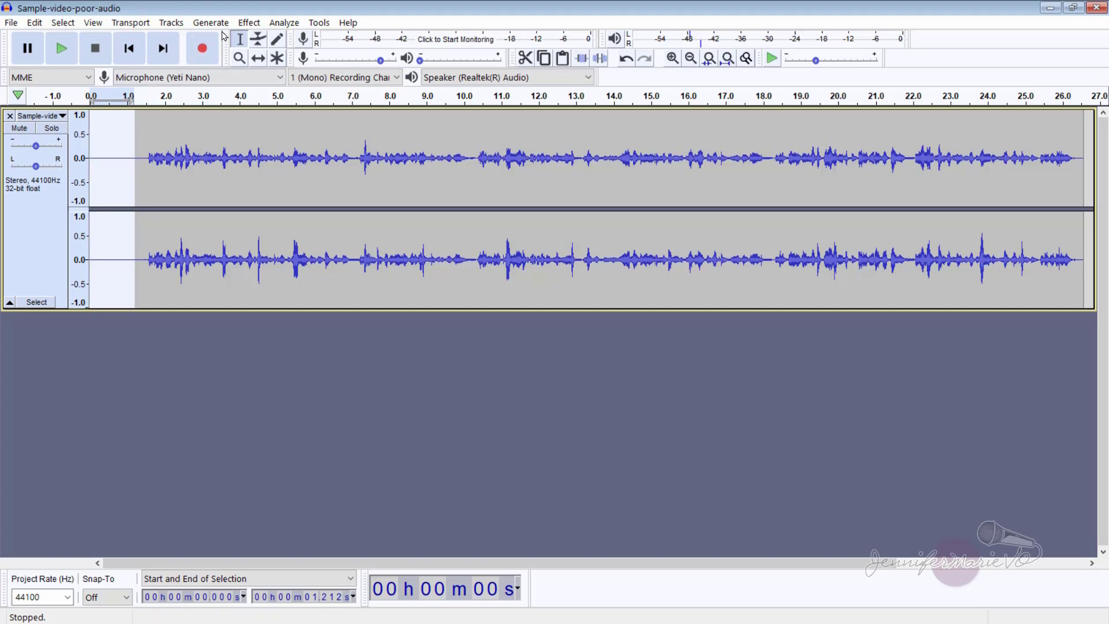
click(249, 22)
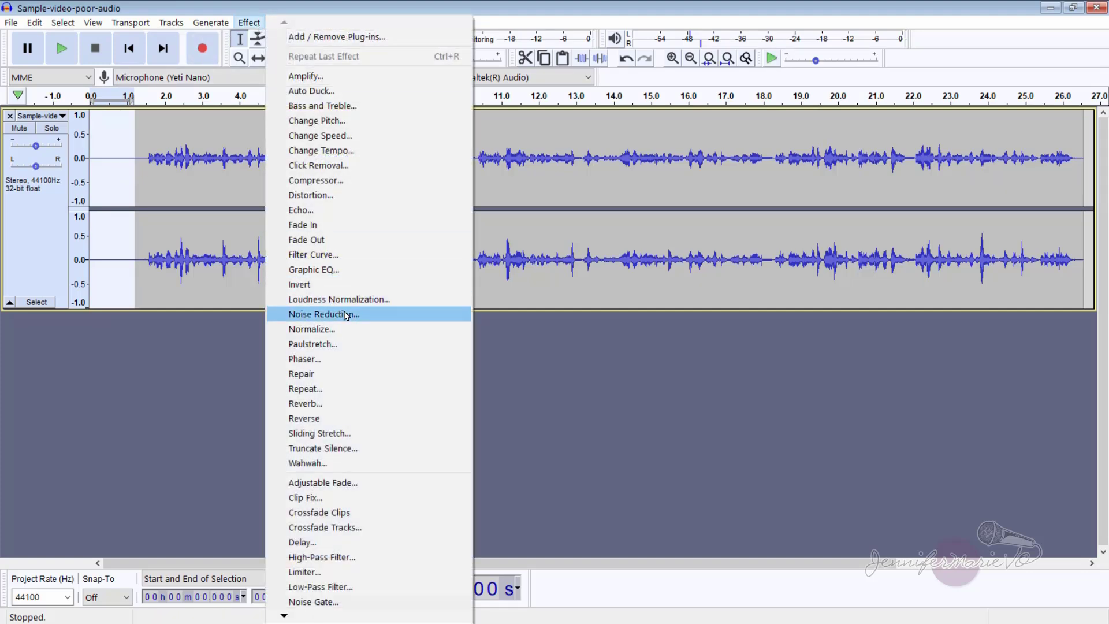
click(347, 315)
click(520, 242)
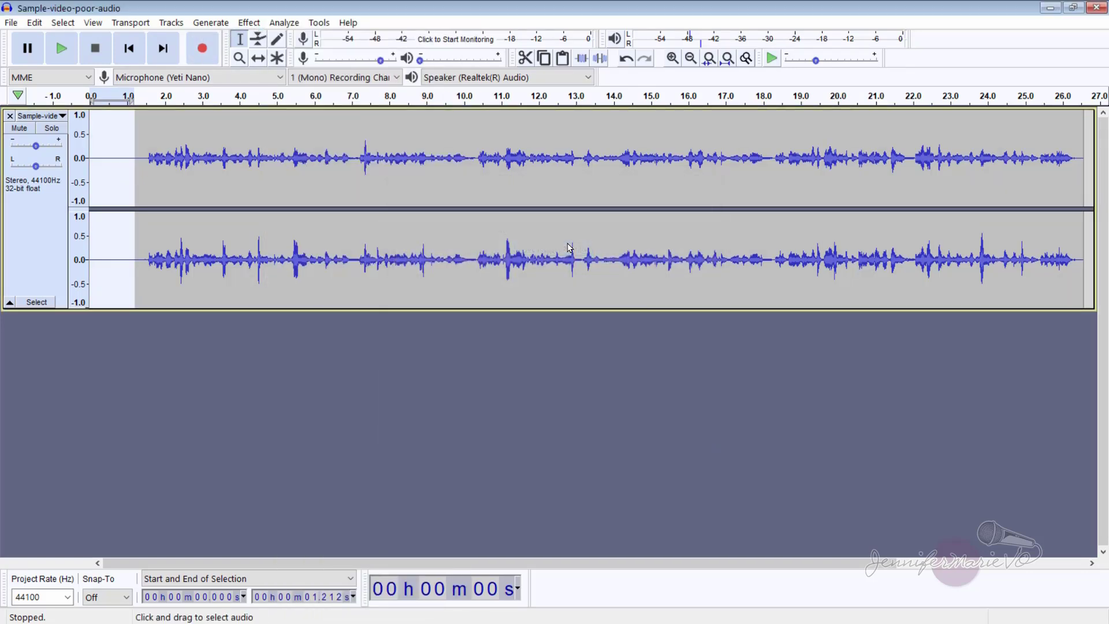
Apply Noise Reduction to the entire track with 12 dB reduction, sensitivity 6.00 and 3 frequency smoothing bands.
click(118, 169)
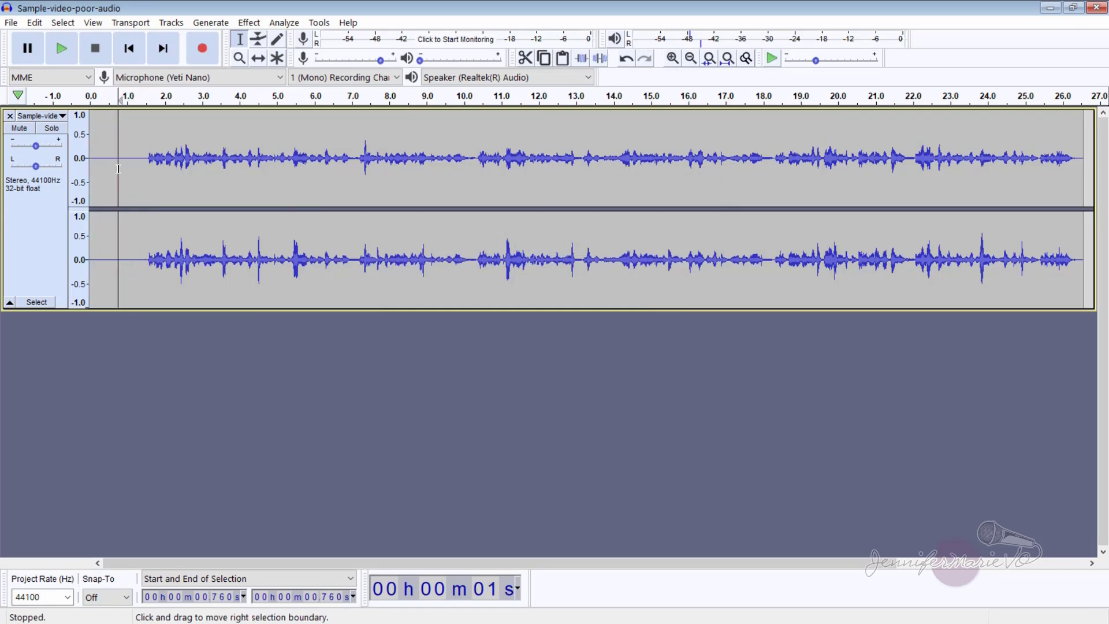
key(ctrl+a)
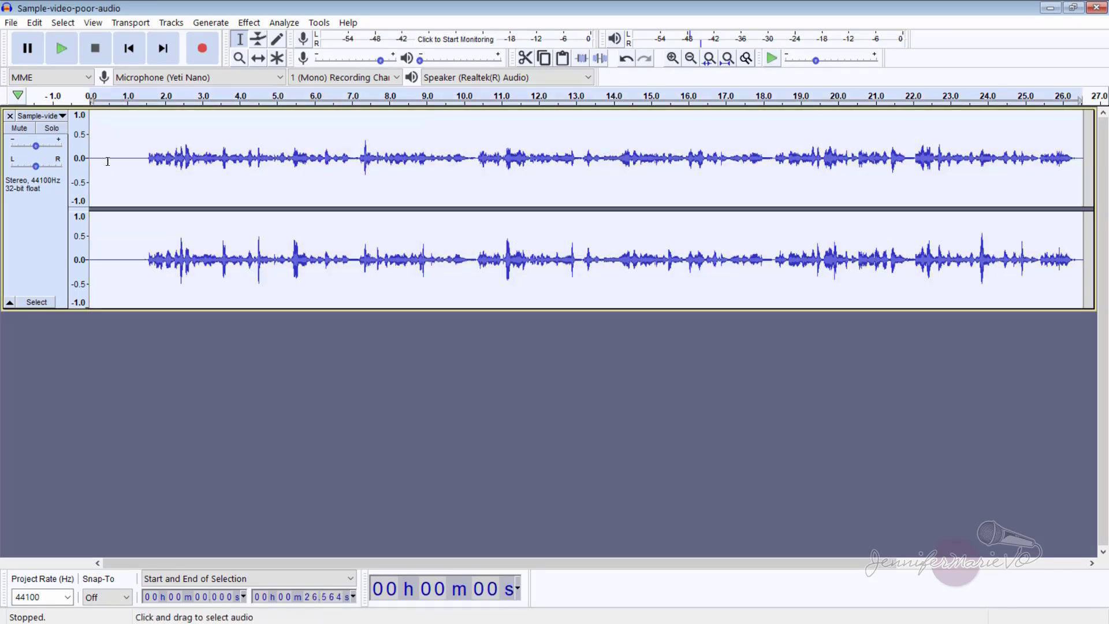
click(254, 23)
click(354, 314)
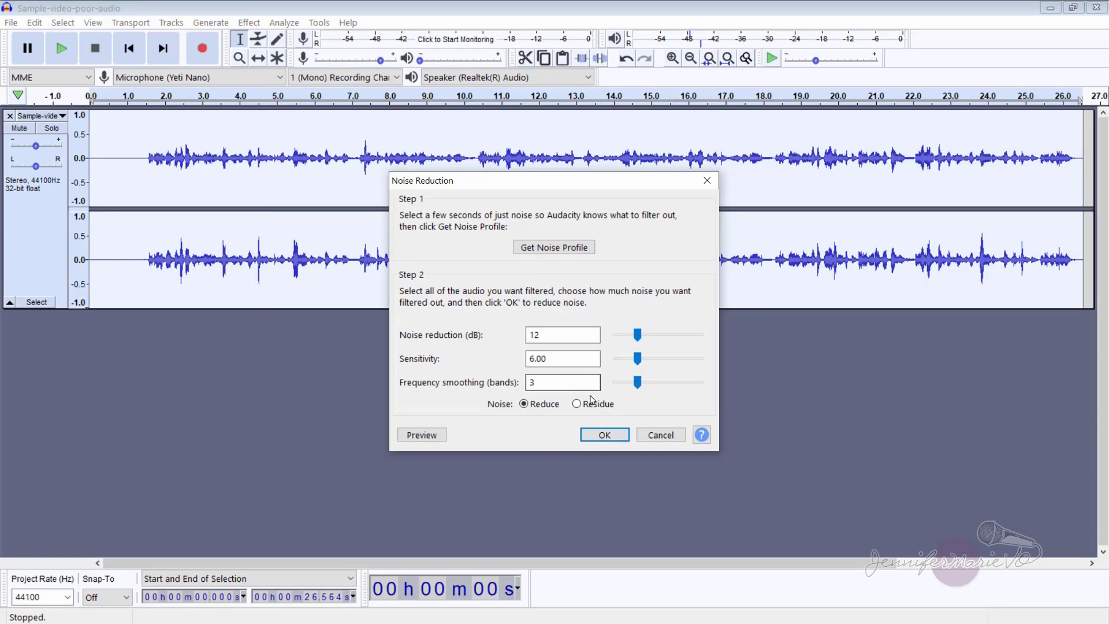
click(604, 436)
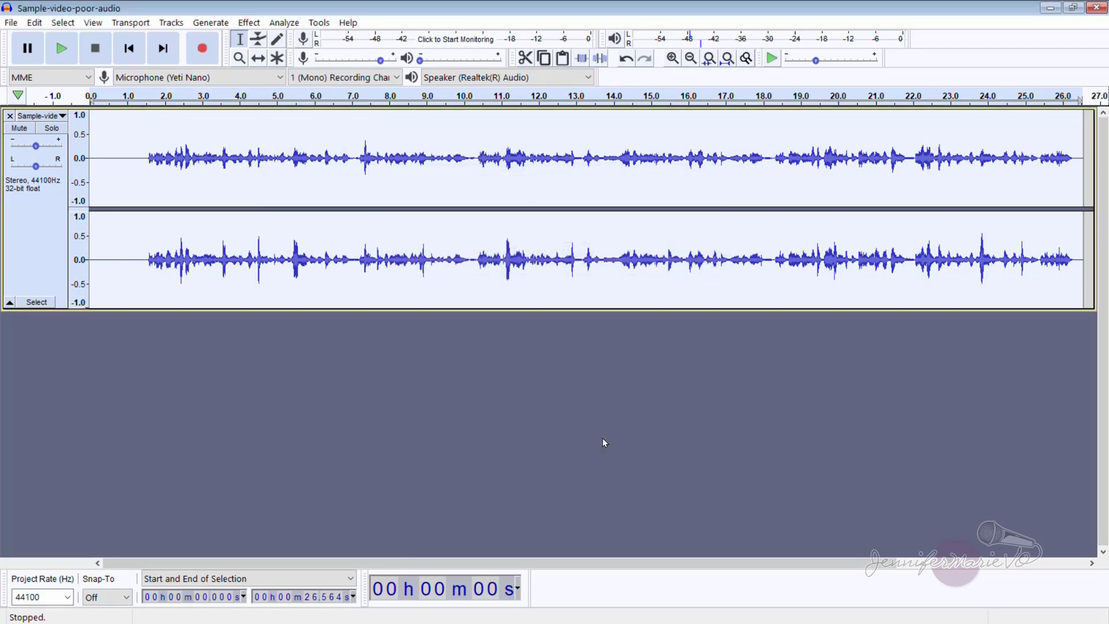
Play the noise-reduced audio from near the start of the track for several seconds, then stop playback.
click(97, 180)
key(space)
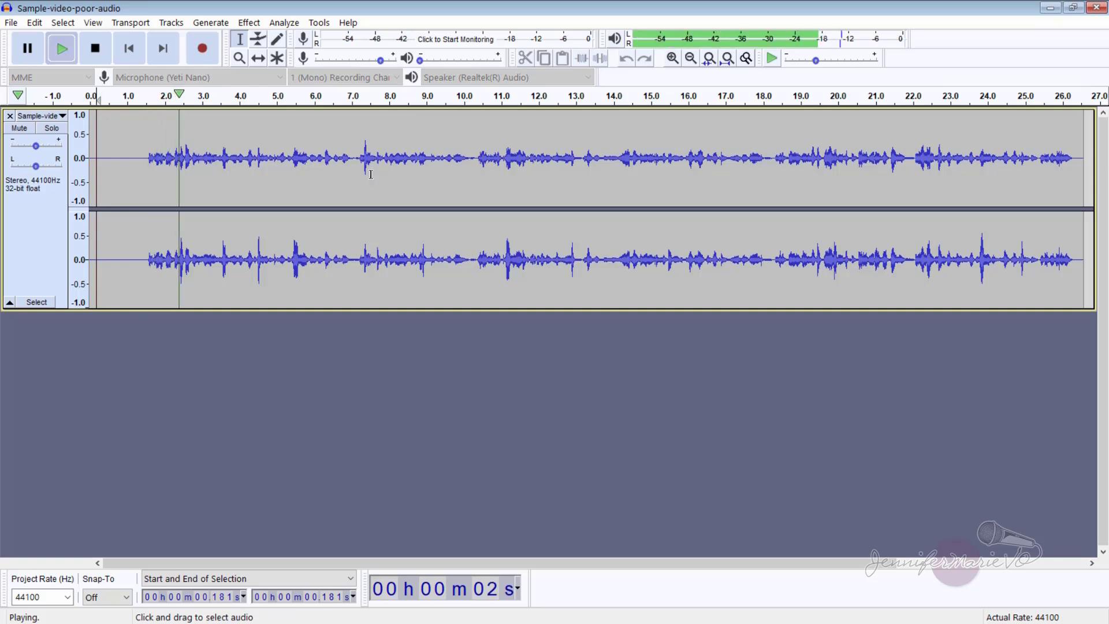
key(space)
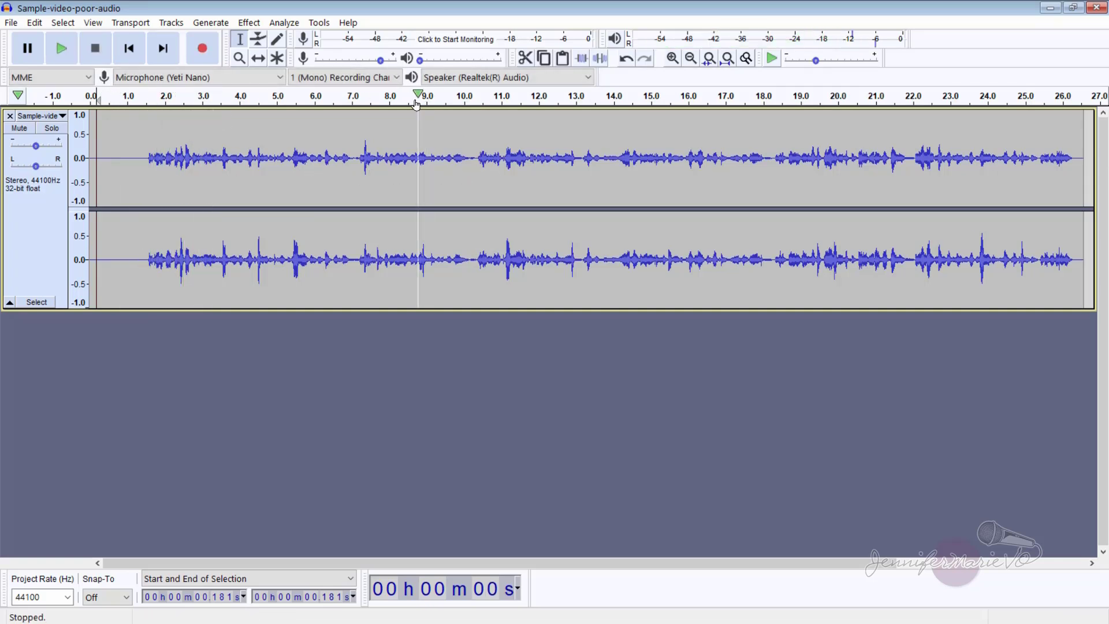
Amplify the entire track without allowing clipping.
key(ctrl+a)
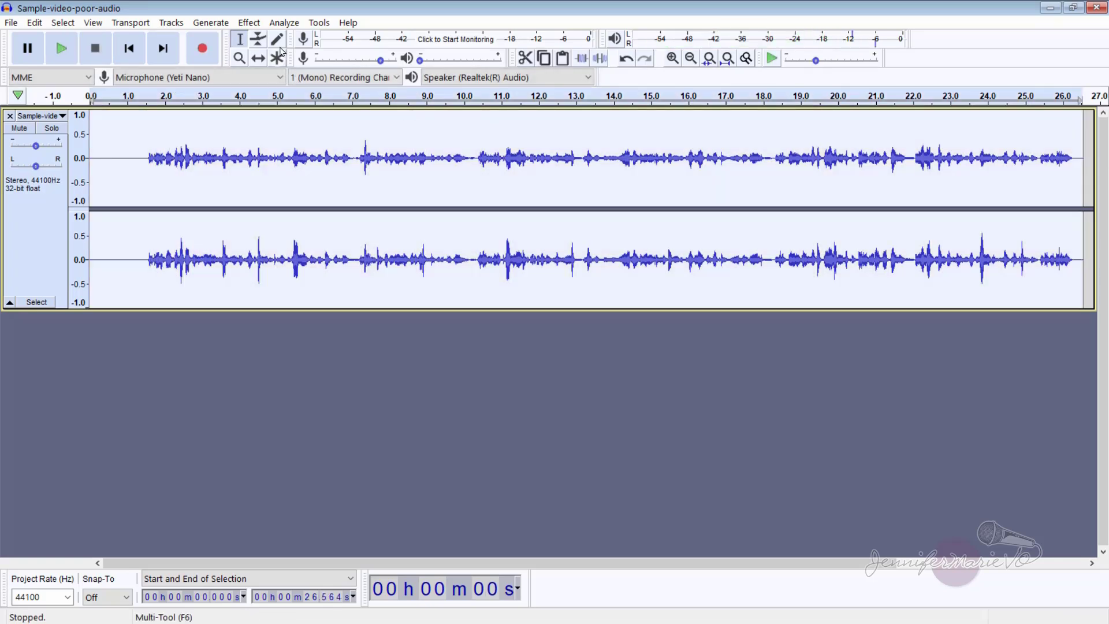
click(249, 23)
click(289, 75)
text(0)
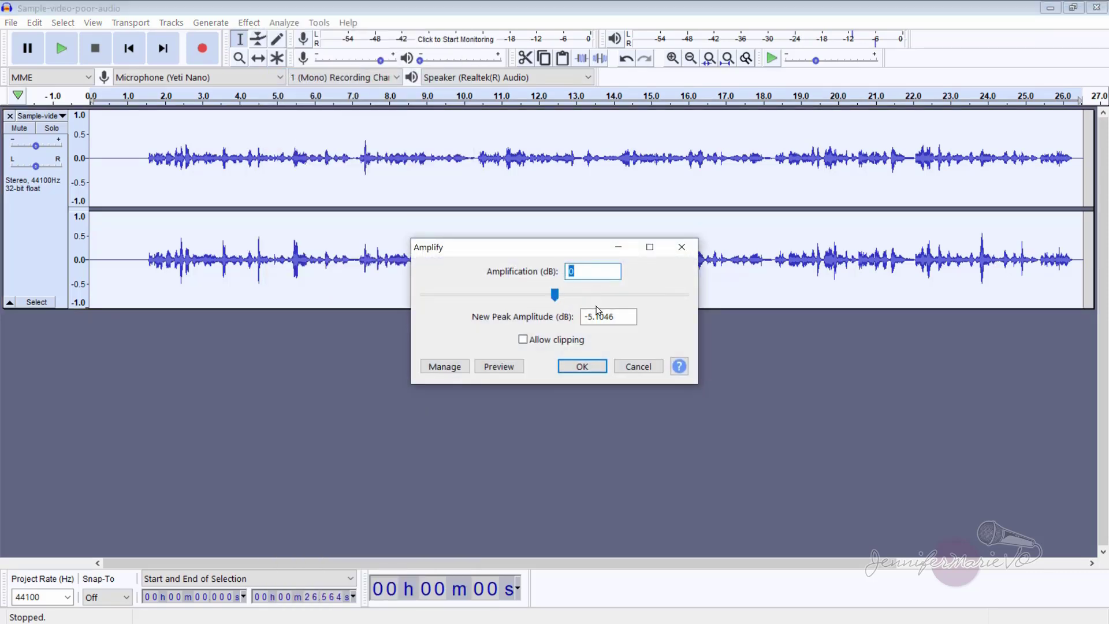
click(585, 367)
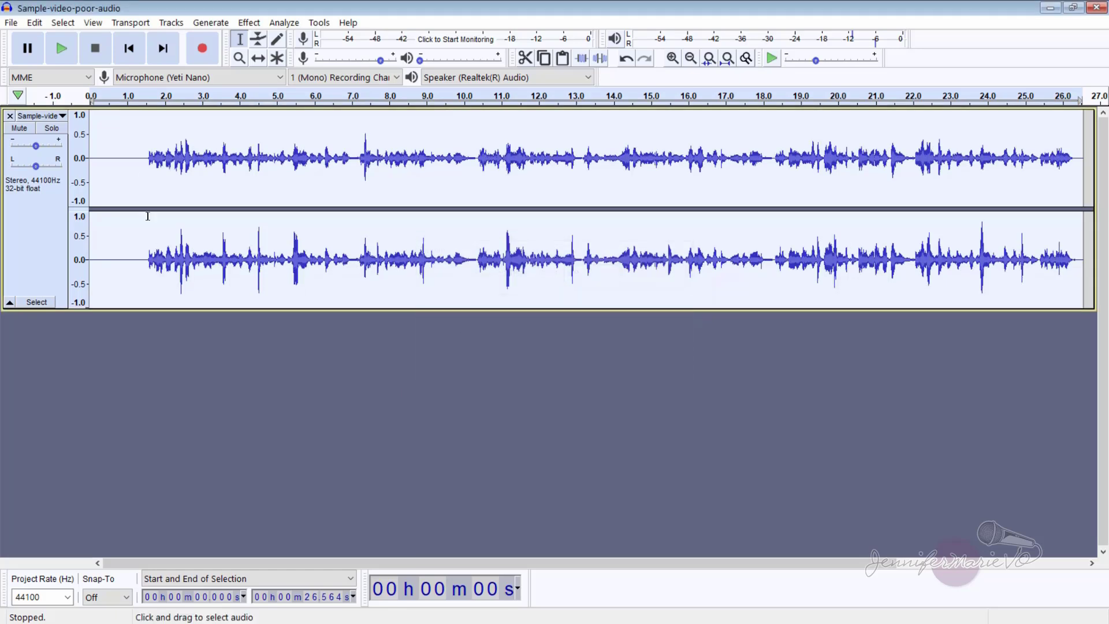
Select the track's opening up to about 1.27 s, play it, and capture it as a new Noise Reduction profile.
drag(141, 171, 88, 159)
click(135, 156)
key(space)
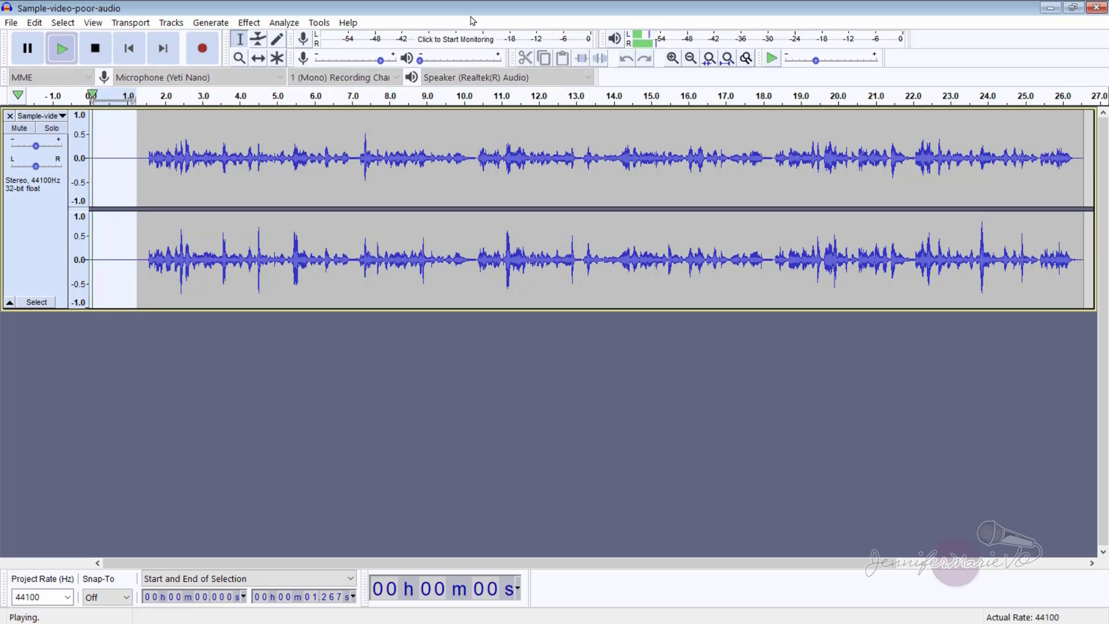
click(249, 22)
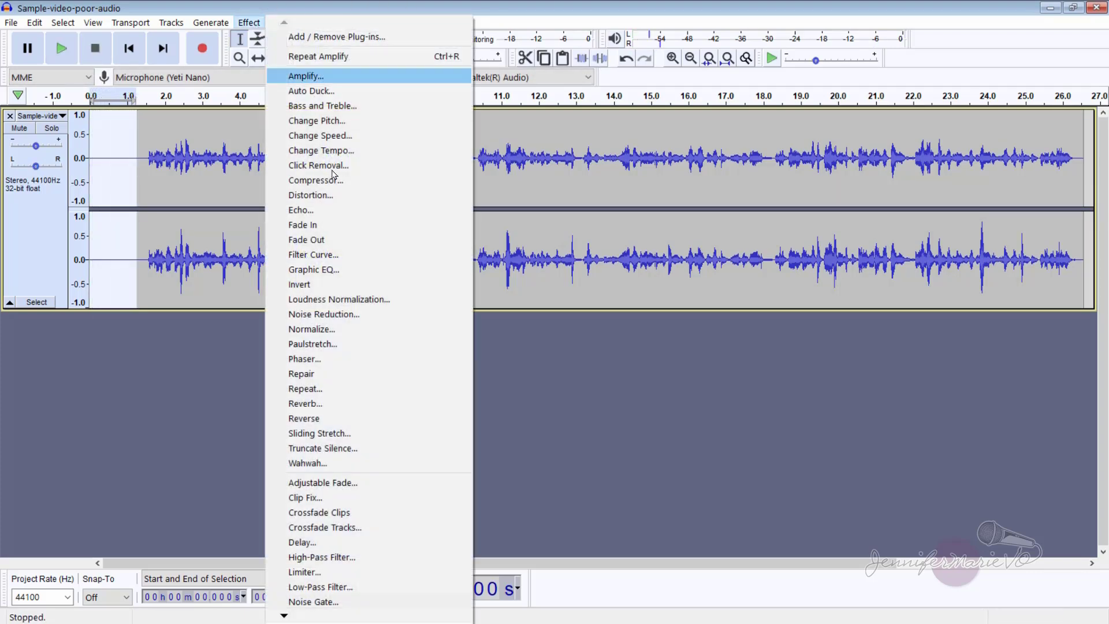
click(359, 313)
click(554, 247)
Run Noise Reduction again on the entire amplified track with 12 dB, sensitivity 6.00 and 3 smoothing bands, then clear the selection.
click(118, 187)
key(ctrl+a)
click(250, 24)
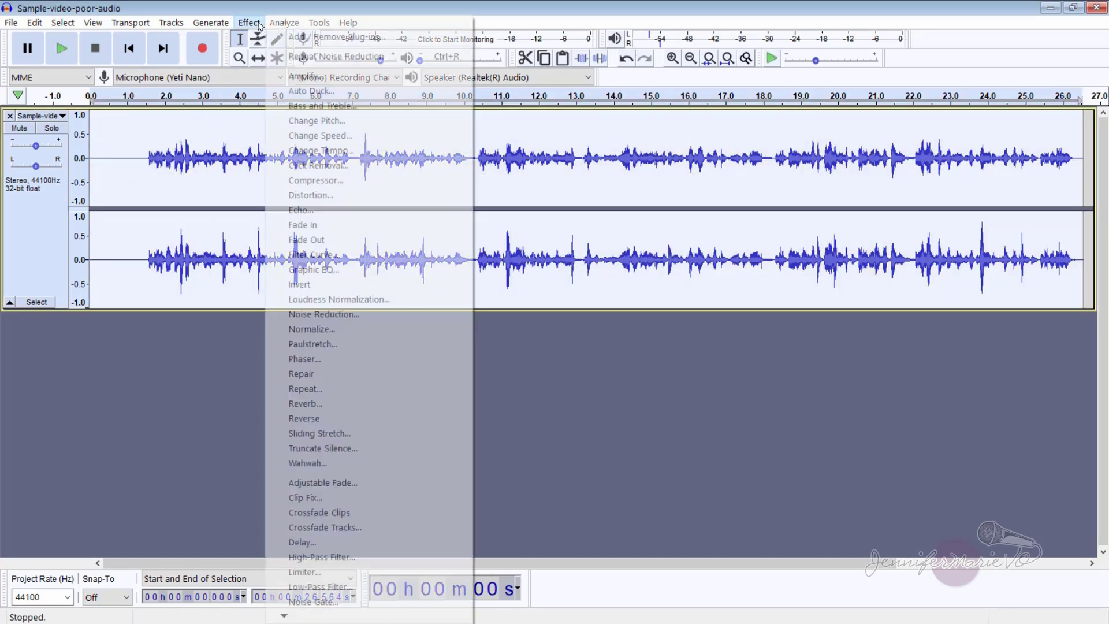
click(338, 315)
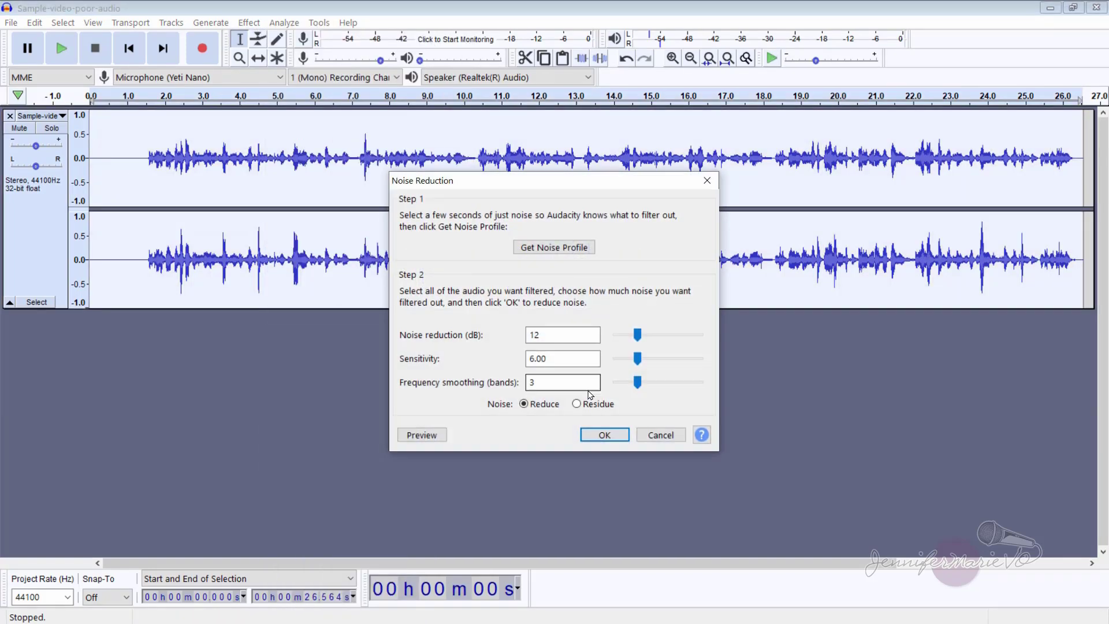
click(604, 434)
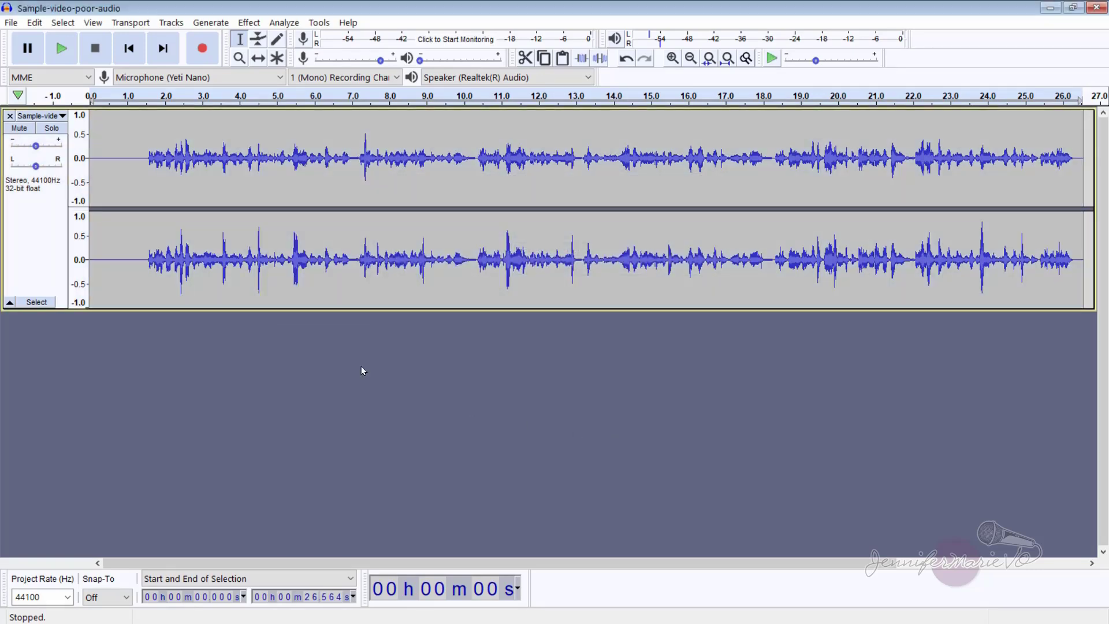
click(135, 168)
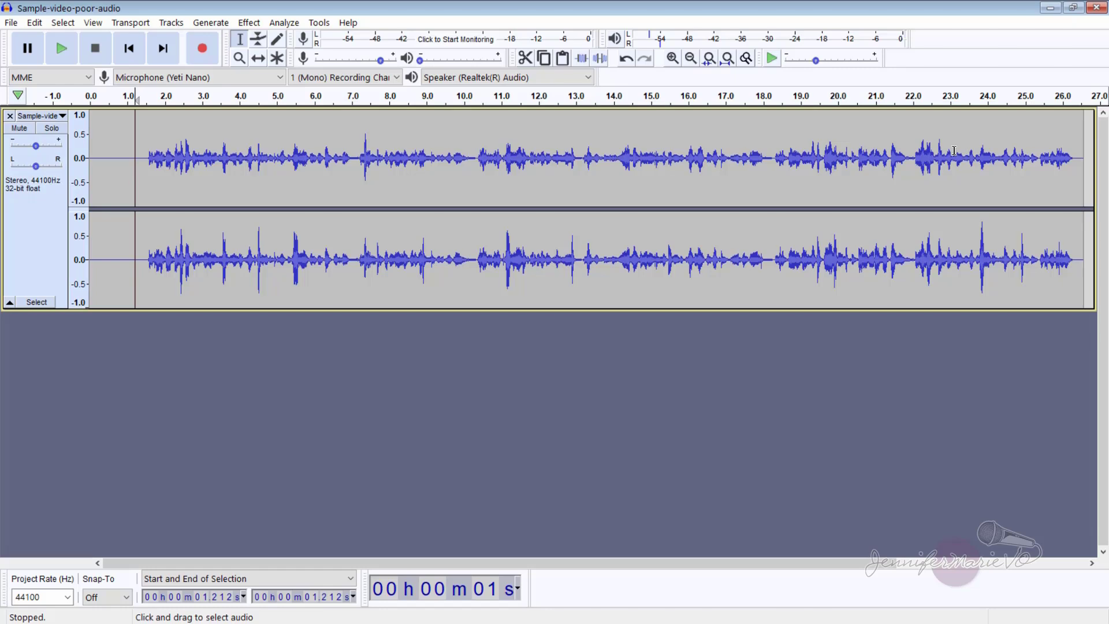
Export the audio as an MP3 named "Sample-File-Video-Audio-Edited" with the standard 170-210 kbps preset, accepting the metadata as is.
click(11, 22)
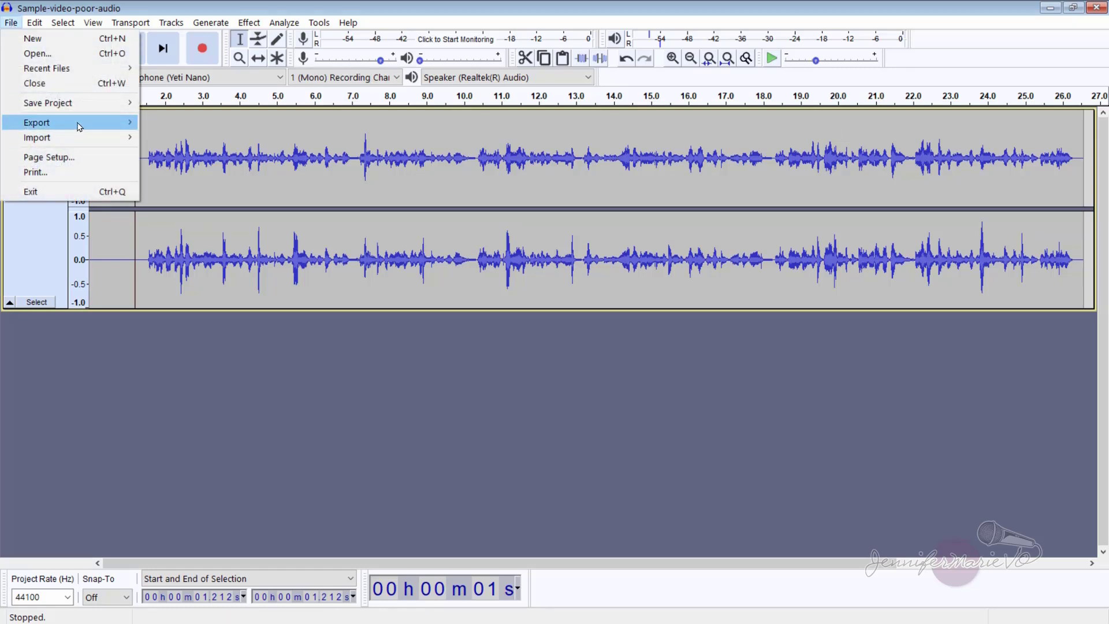
mouse_move(89, 124)
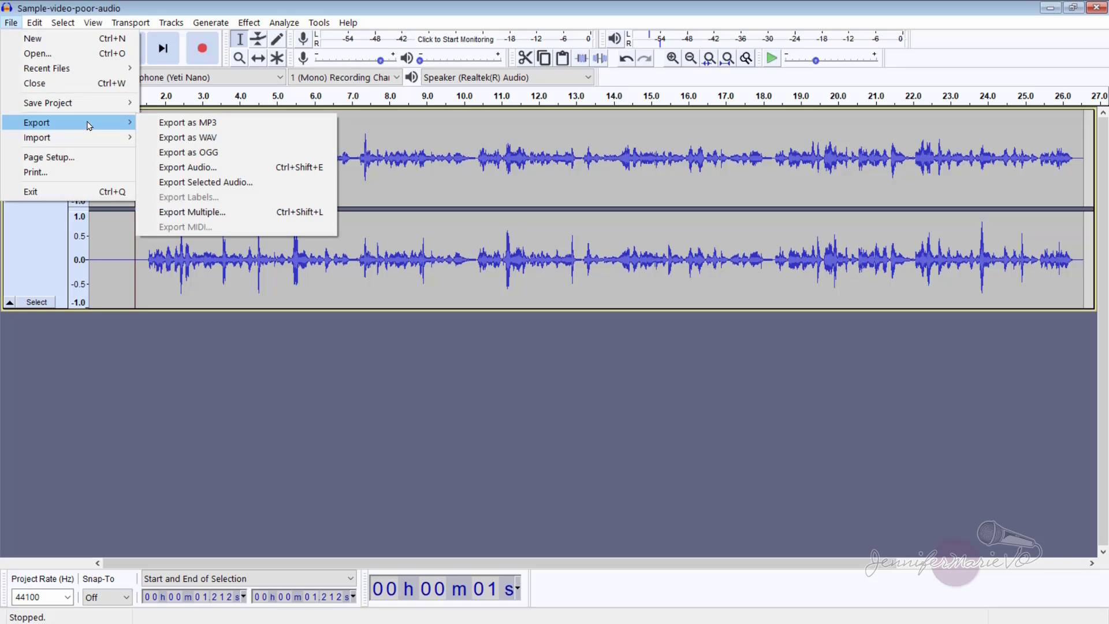
click(229, 123)
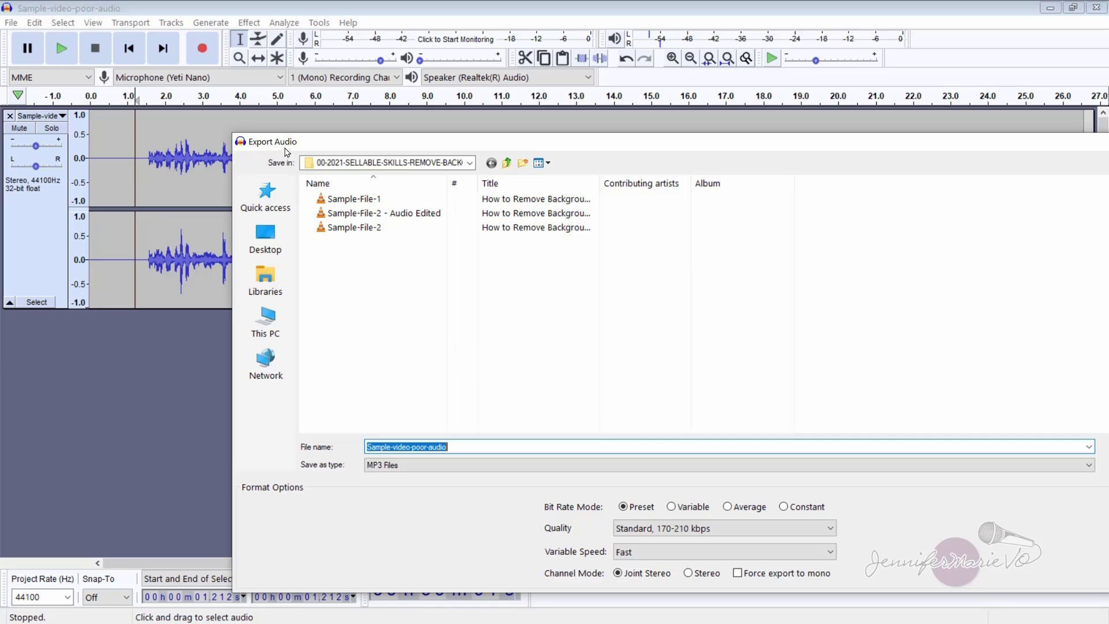
drag(302, 144, 270, 121)
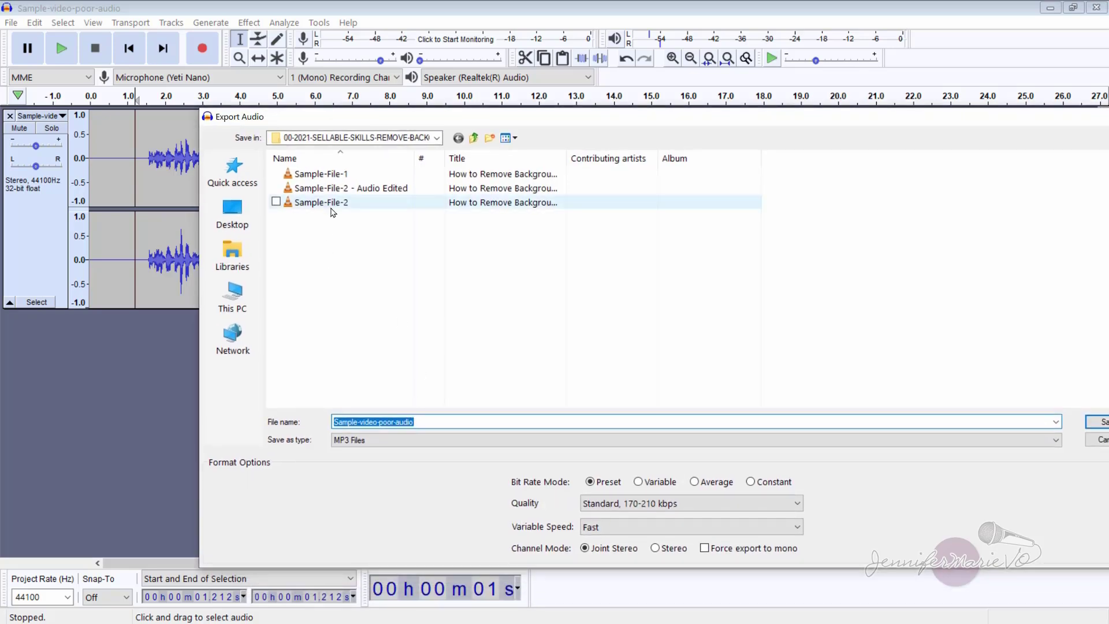
text(Sample-File-Video-Audio-Edited)
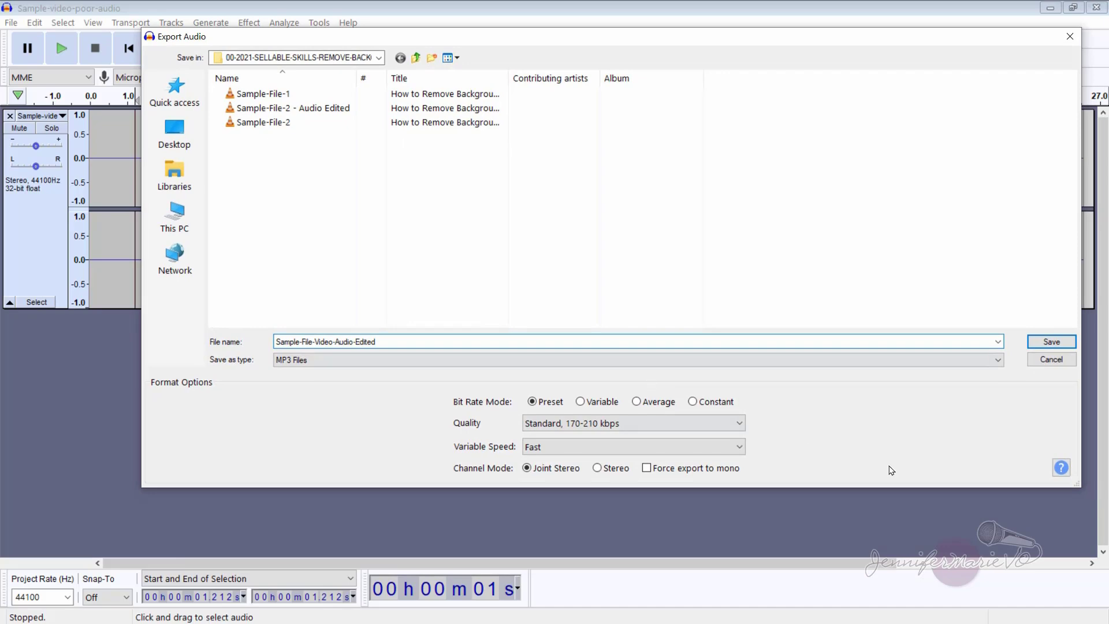
click(1051, 341)
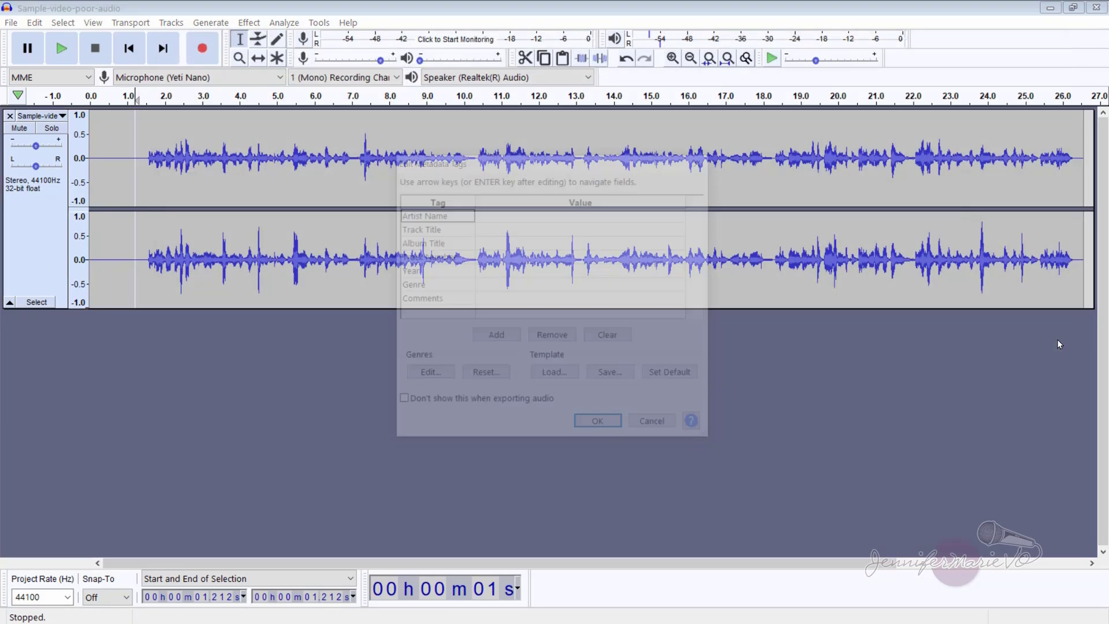
click(620, 426)
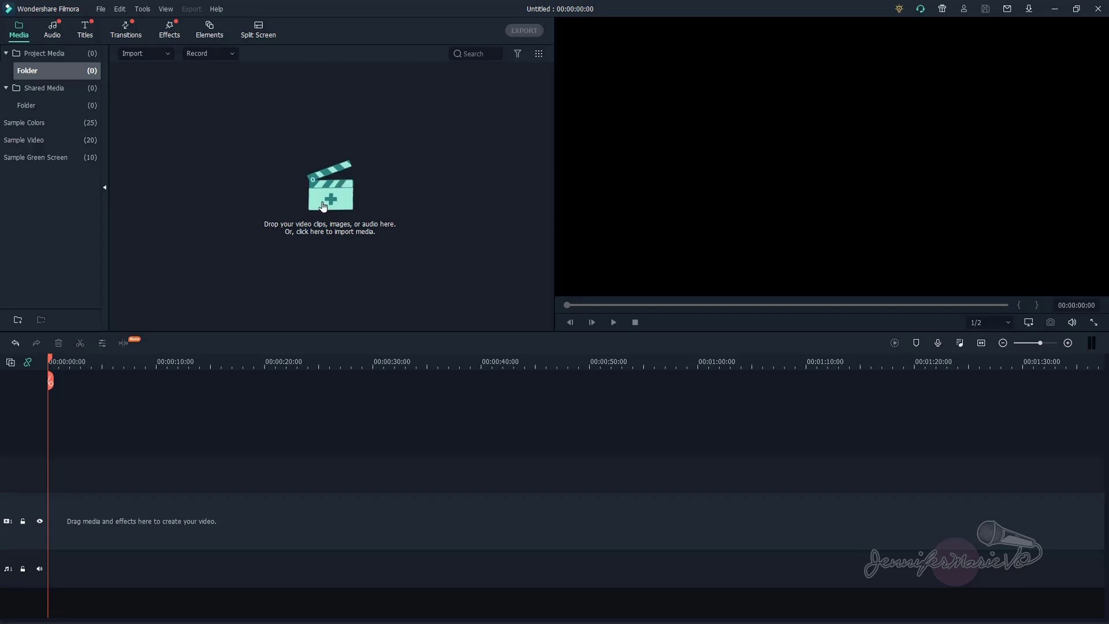
In Wondershare Filmora, import the cleaned Sample-File-Video-Audio-Edited audio and the Sample-video-poor-audio video into the project media.
click(349, 199)
click(277, 115)
click(290, 133)
drag(291, 144, 292, 102)
click(435, 302)
click(389, 227)
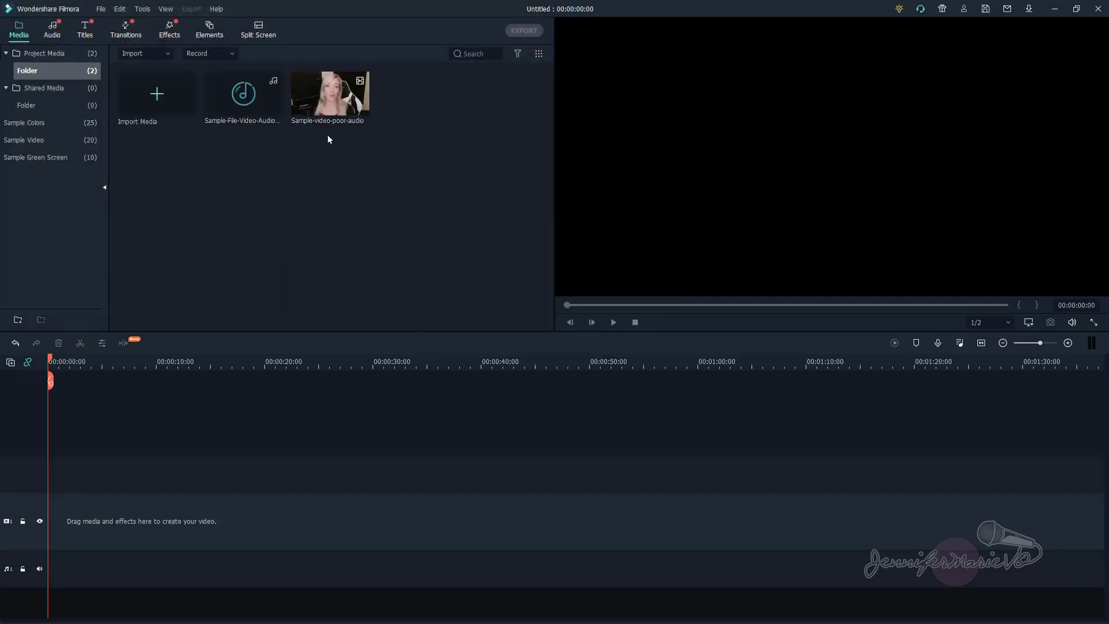
Place Sample-video-poor-audio at the start of the second video track, match the project to 1920 x 1080 30fps, and play its opening seconds.
click(325, 99)
drag(284, 304, 49, 482)
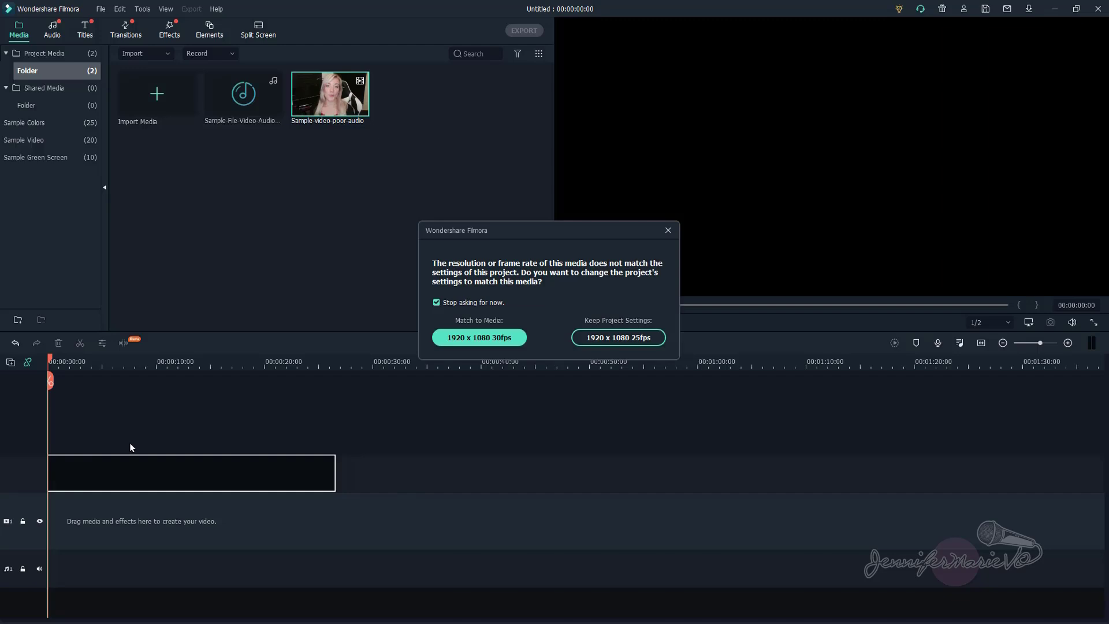
click(485, 337)
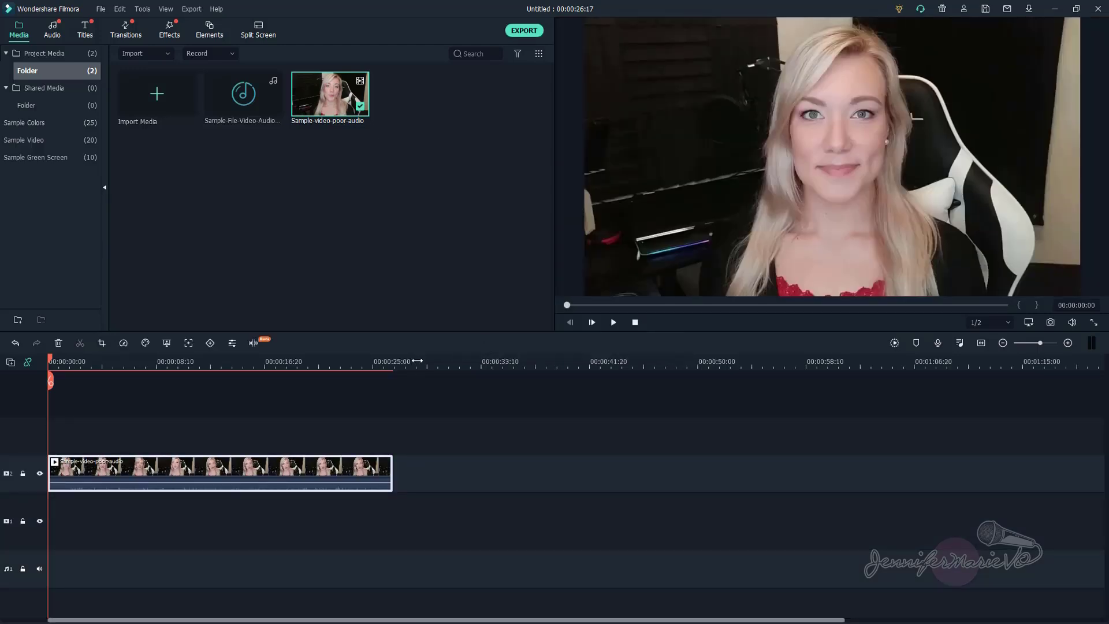
click(614, 324)
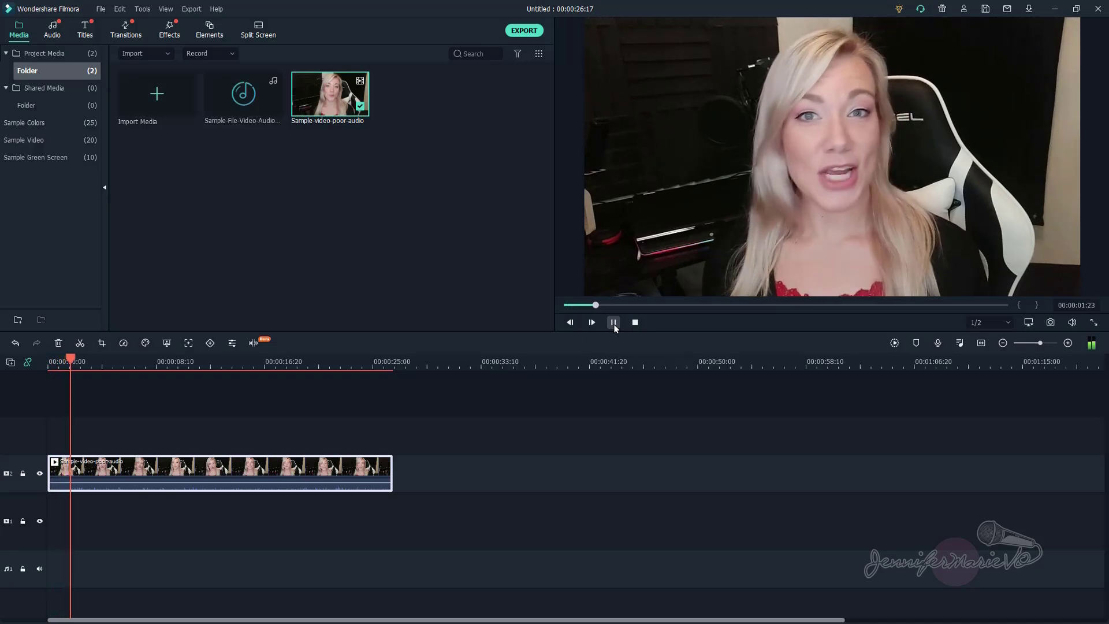
click(613, 322)
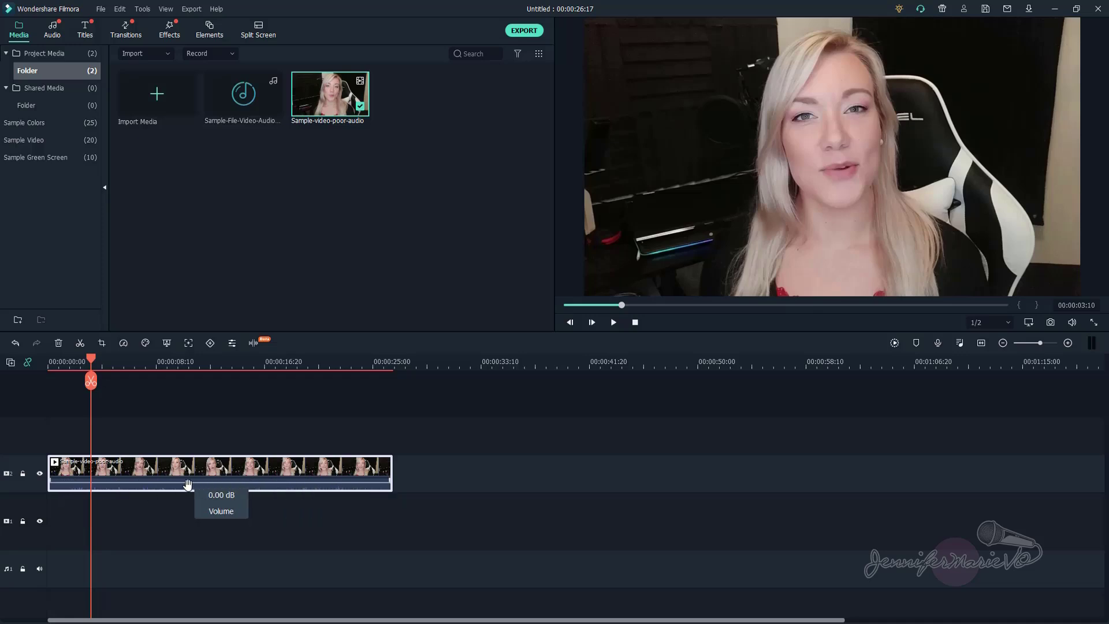
Detach the audio from the Sample-video-poor-audio clip and select only the detached audio clip.
right_click(148, 472)
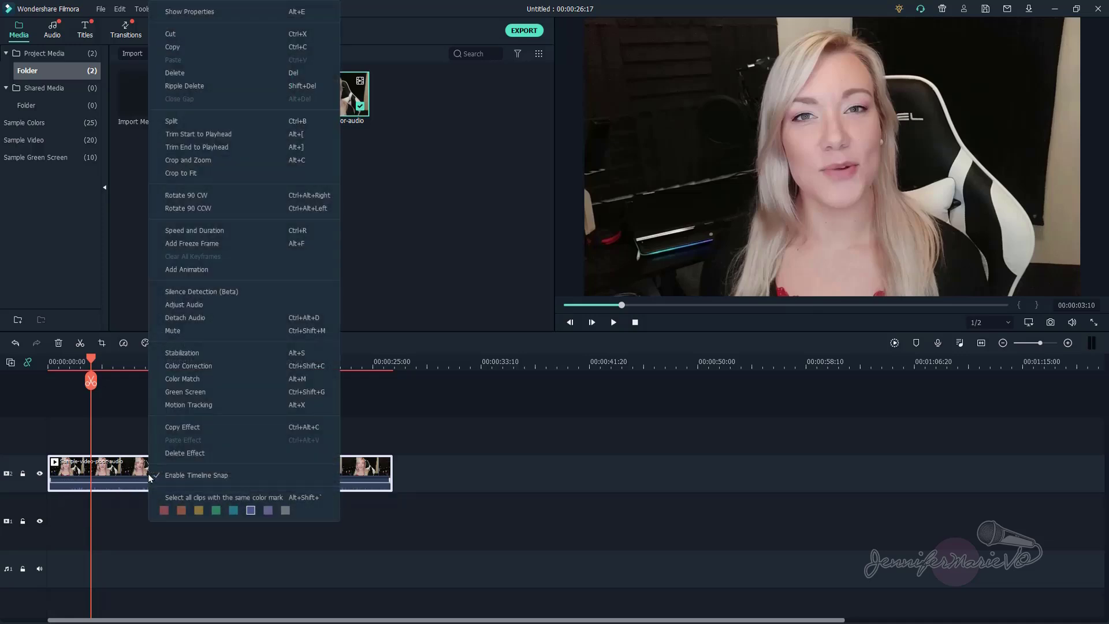
right_click(164, 473)
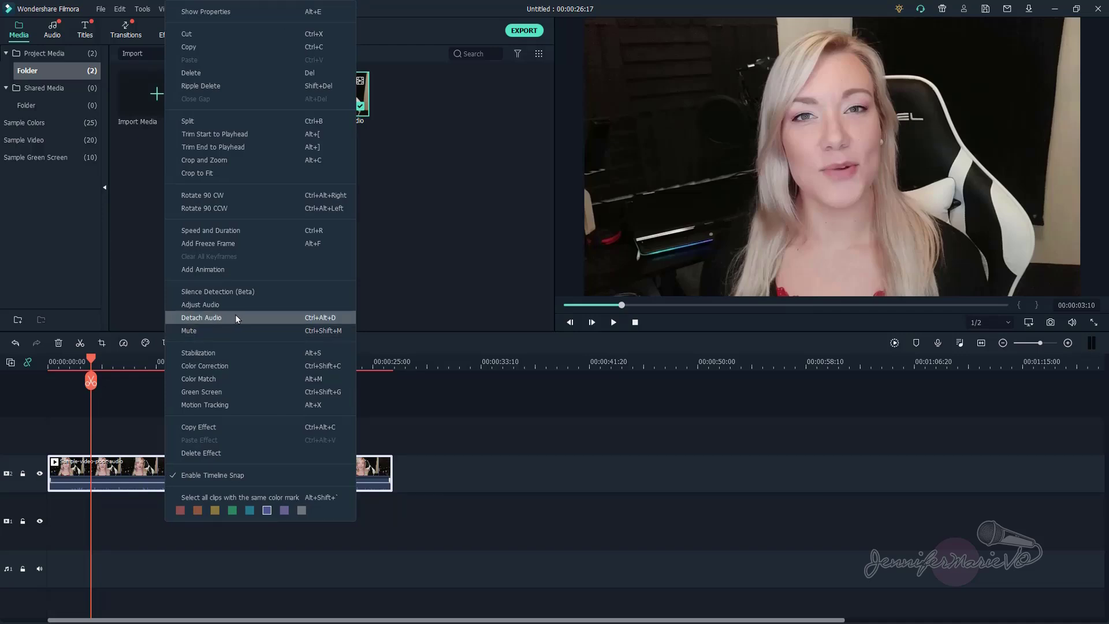
click(235, 318)
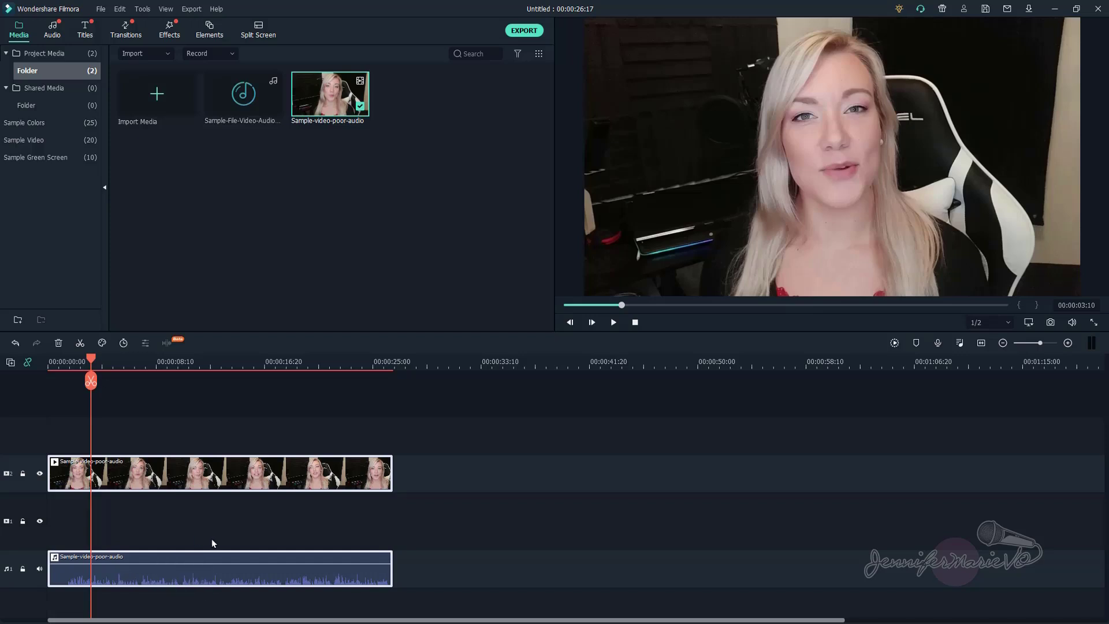
click(173, 534)
click(151, 574)
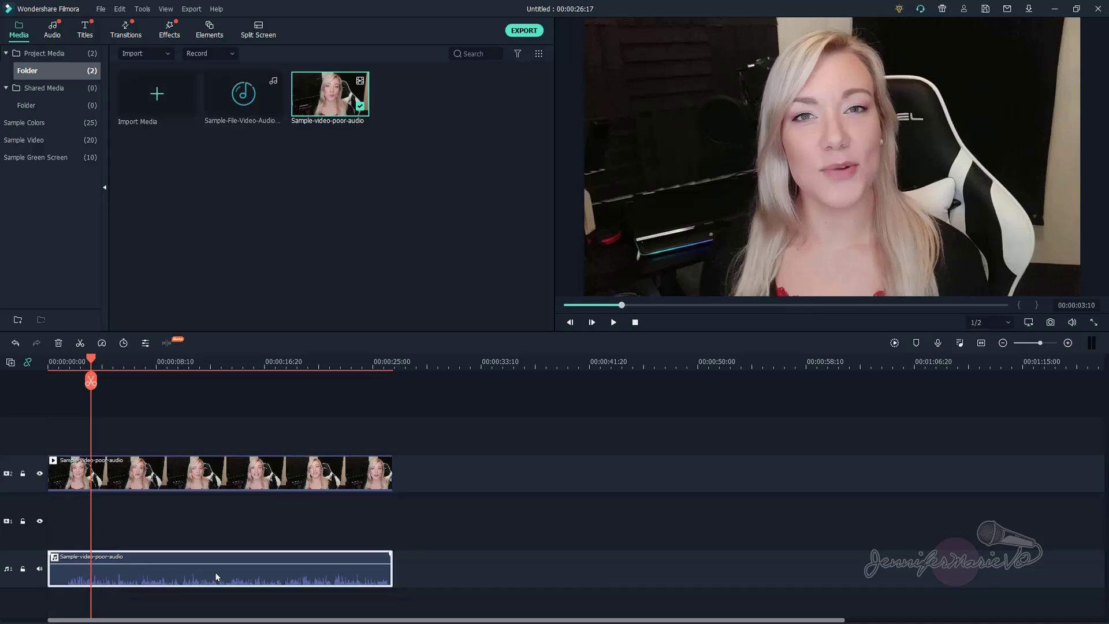
Delete the detached poor audio clip, play the muted video from the start, and return the playhead to the beginning.
key(Delete)
key(Home)
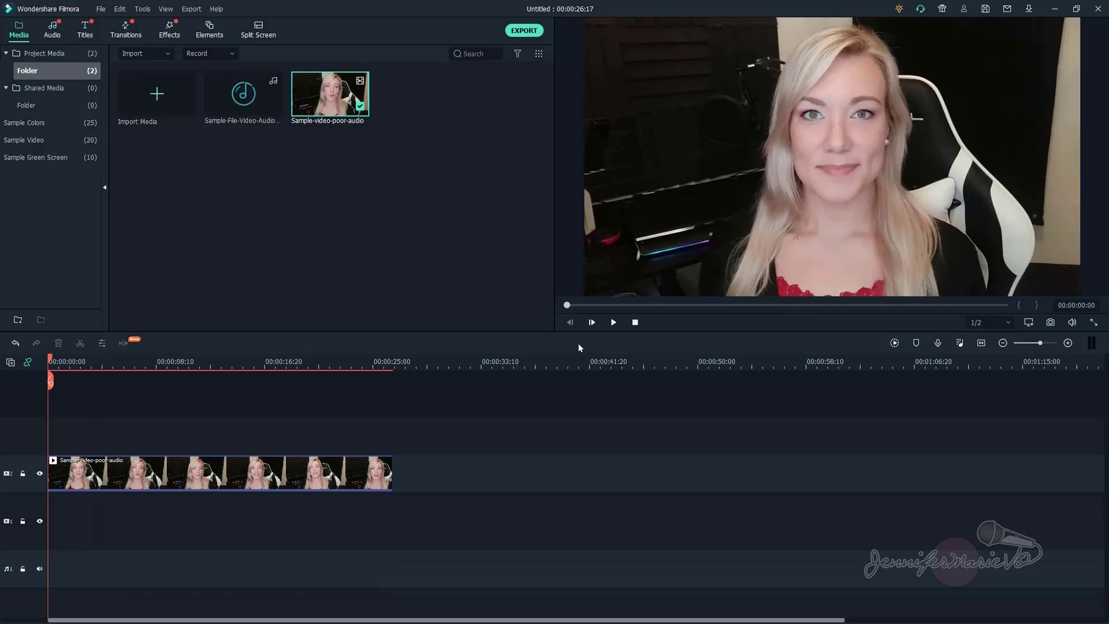
click(614, 323)
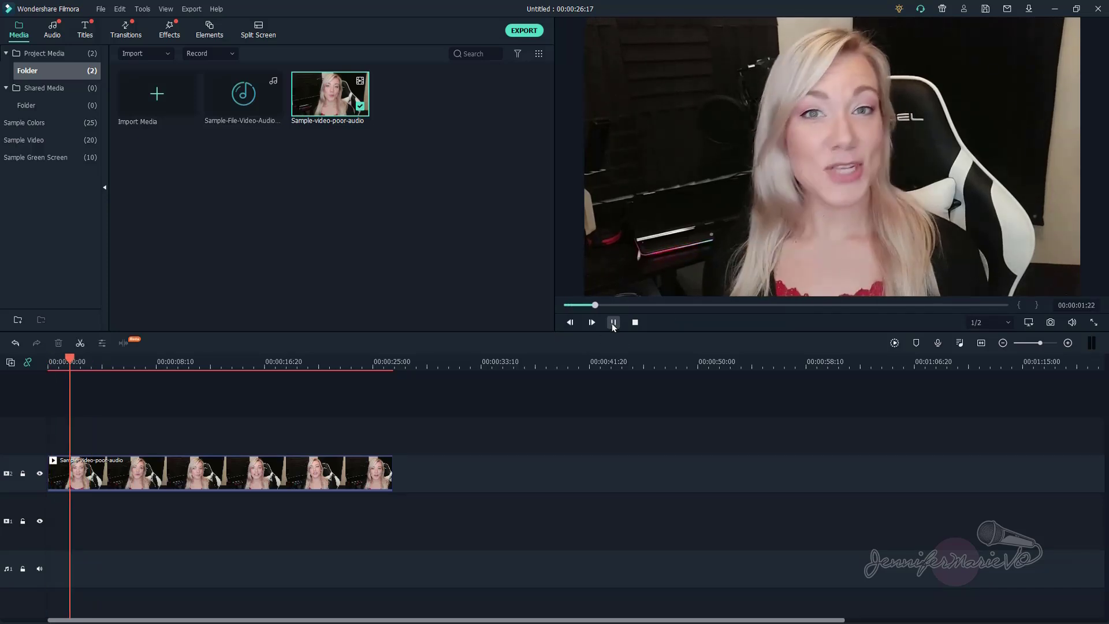
click(613, 324)
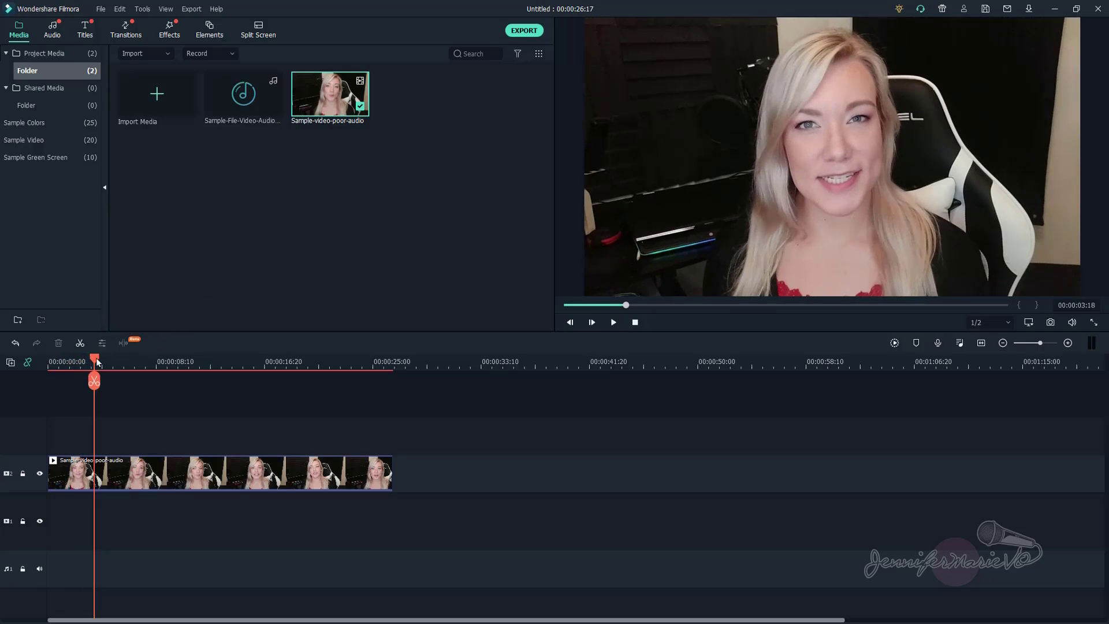
drag(96, 362, 48, 362)
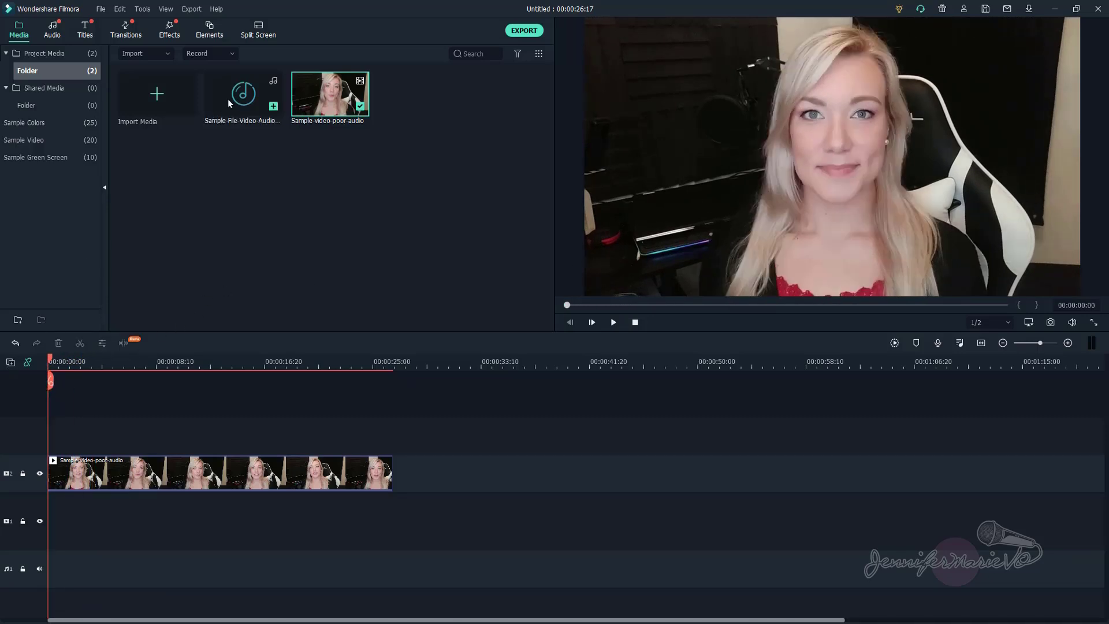
Place the Sample-File-Video-Audio-Edited audio at the start of the first audio track, aligned with the video clip.
drag(227, 99, 40, 572)
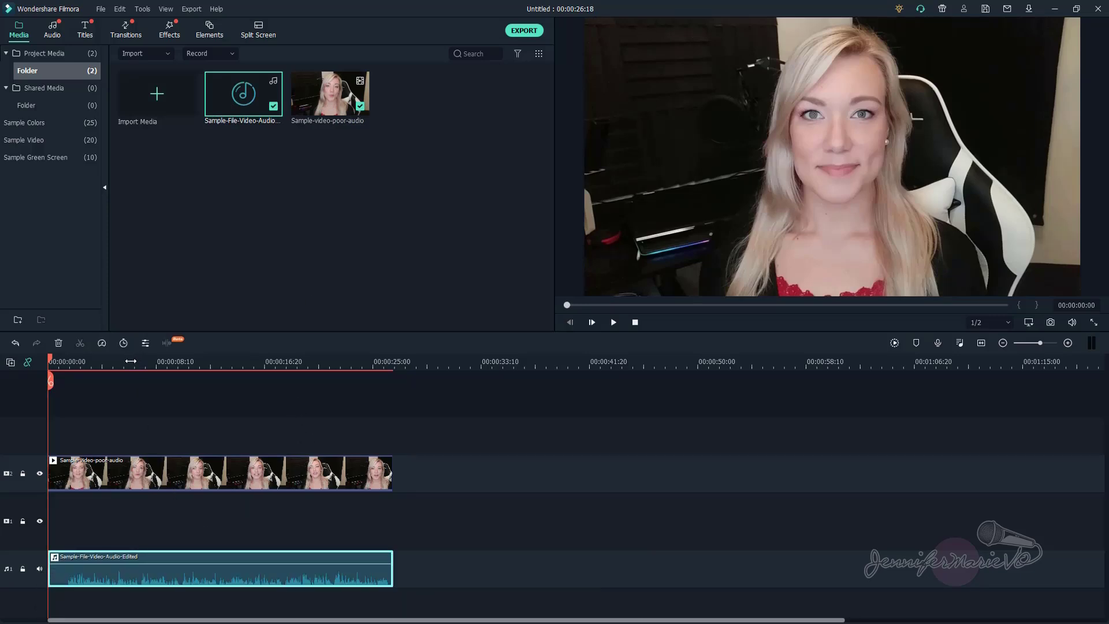
drag(146, 360, 223, 360)
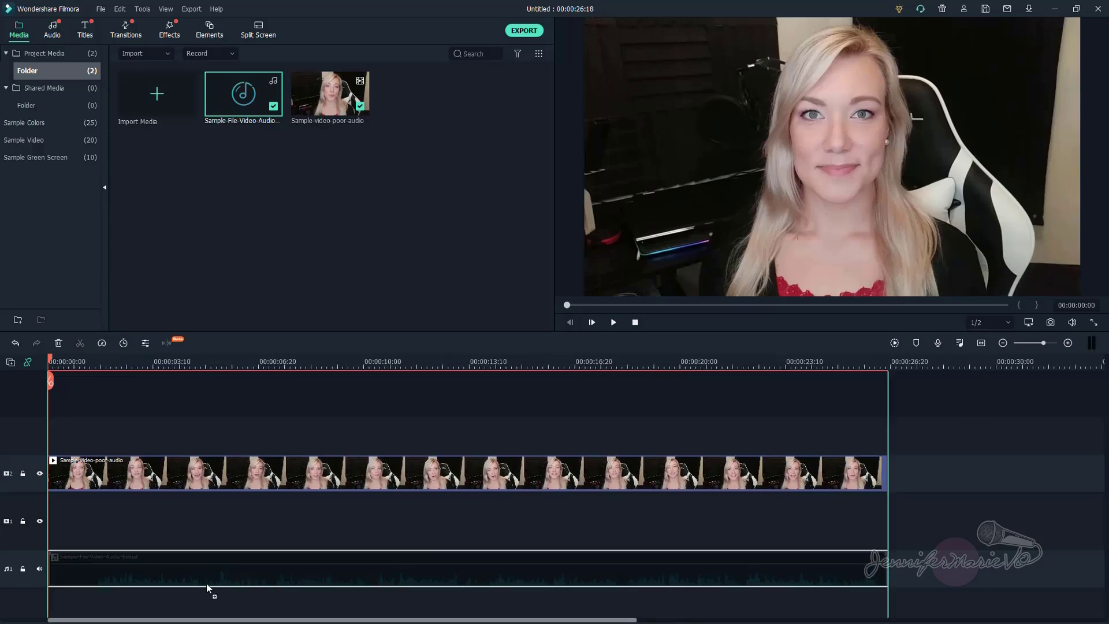
mouse_move(207, 586)
mouse_down()
mouse_move(245, 582)
mouse_move(199, 588)
mouse_up()
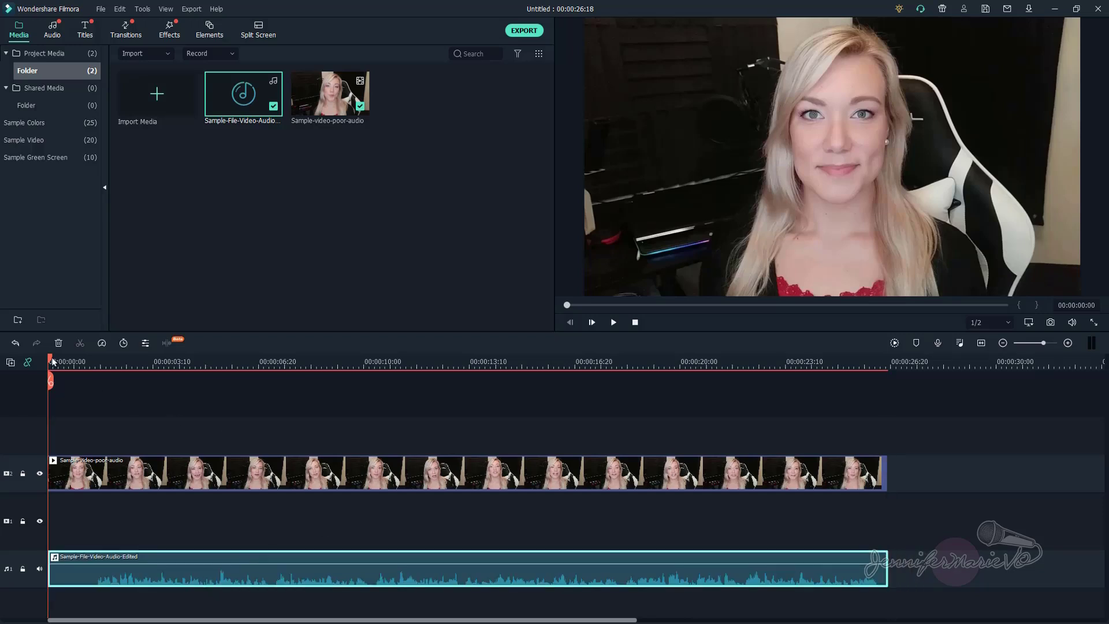
Try shifting the cleaned audio clip away from the start of its track and move it back in line with the video.
drag(52, 364, 70, 376)
drag(85, 574, 131, 579)
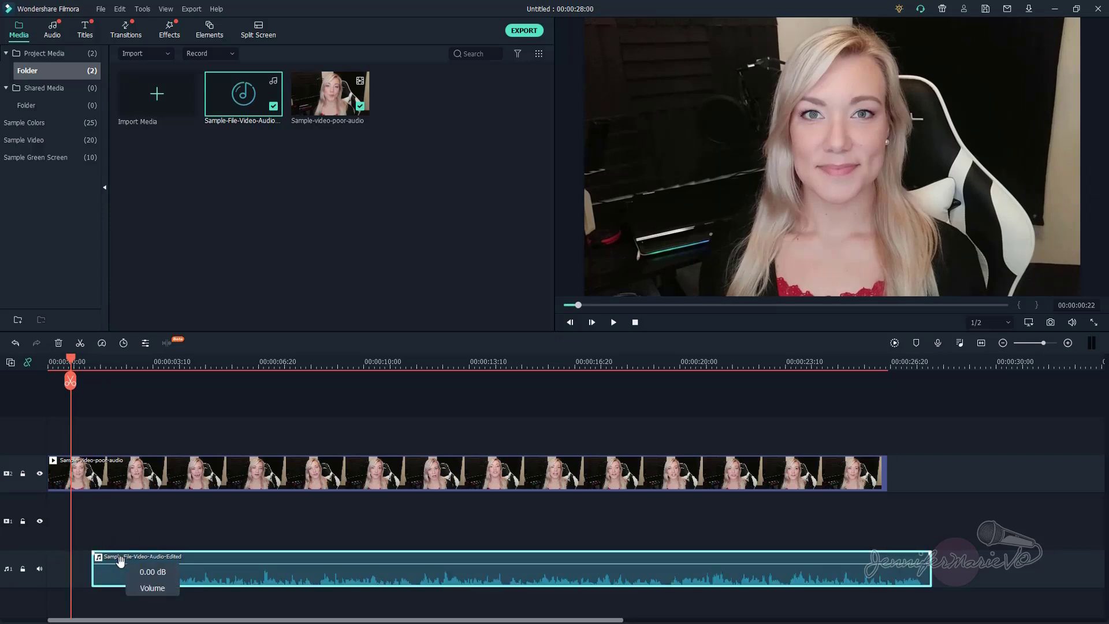
drag(121, 566, 68, 577)
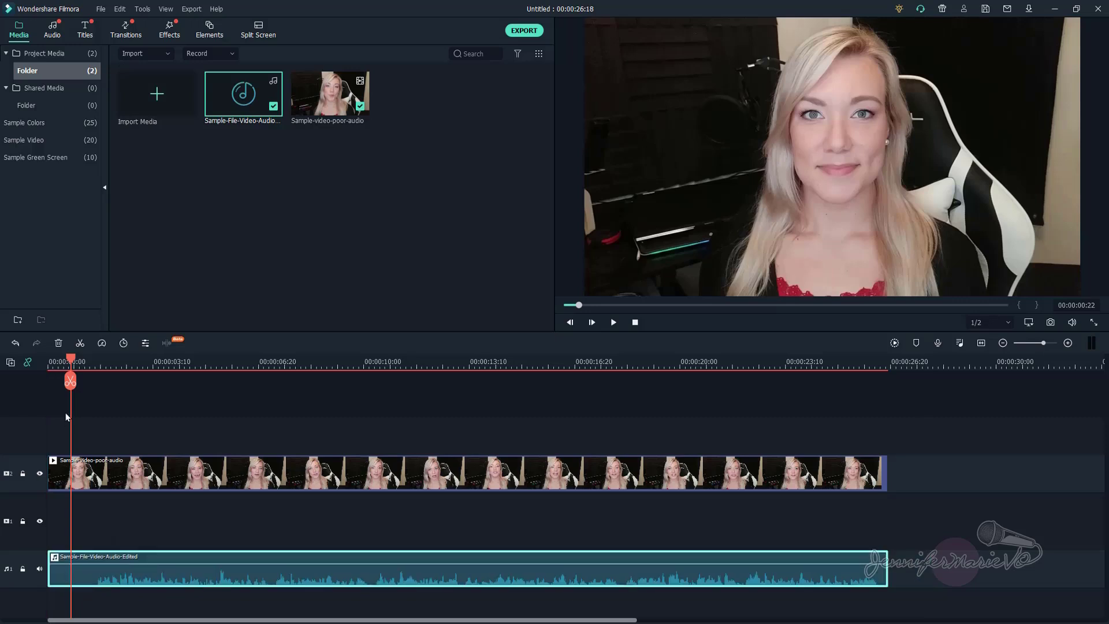
Play the opening seconds of the video with the cleaned audio from the start of the timeline.
drag(67, 358, 48, 362)
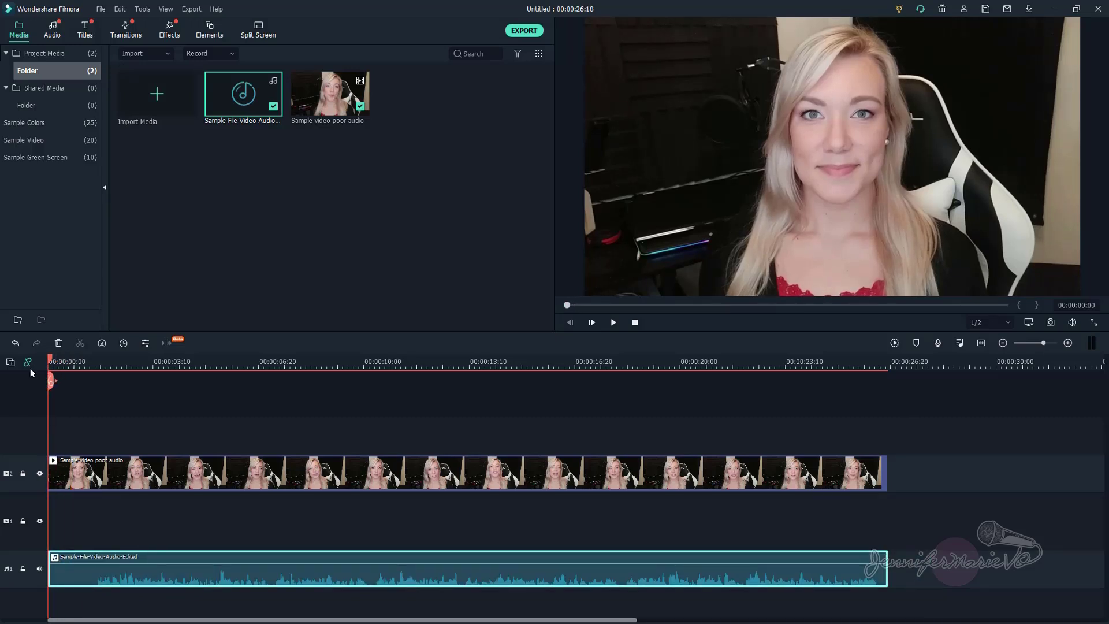
click(613, 322)
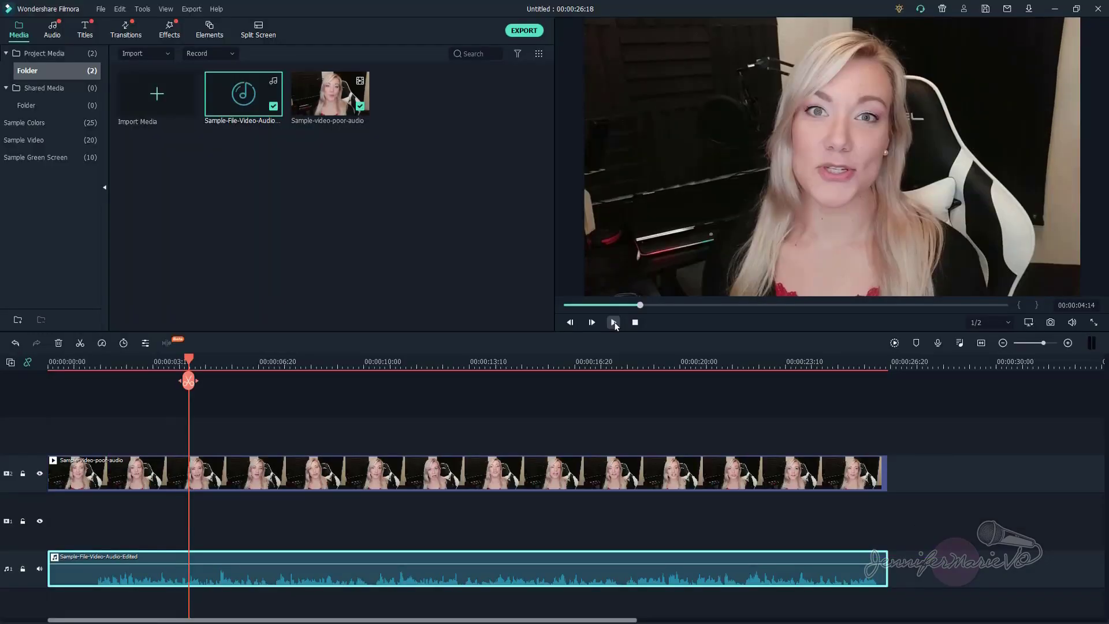
Export the project locally as an MP4 video named "Sample-Video-Audio-Edited" at 1920x1080 and 30 fps.
click(191, 8)
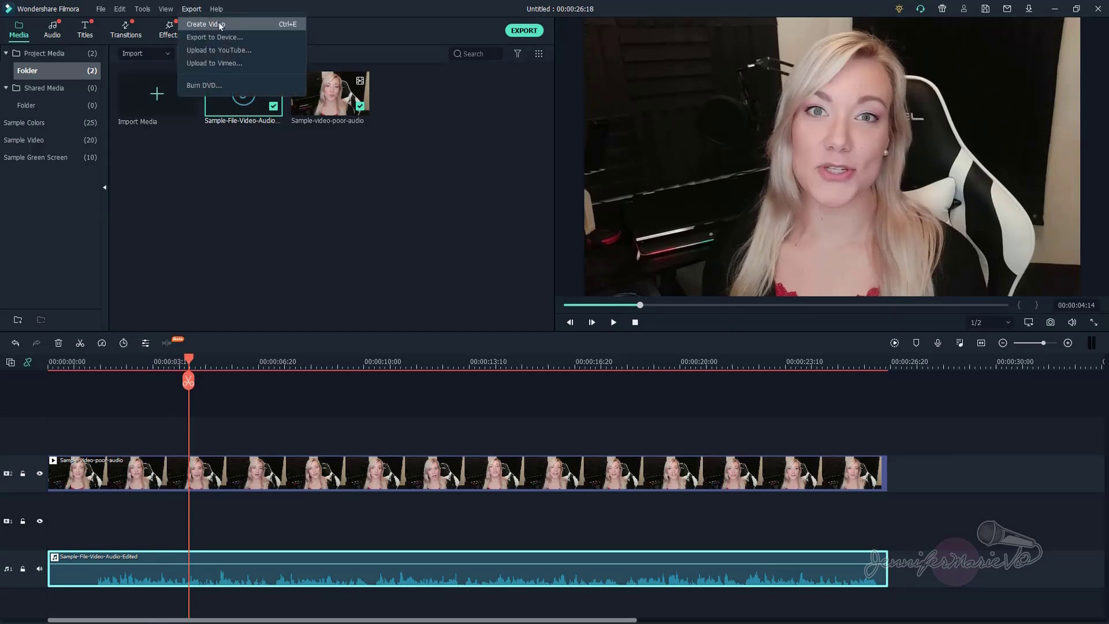
click(213, 24)
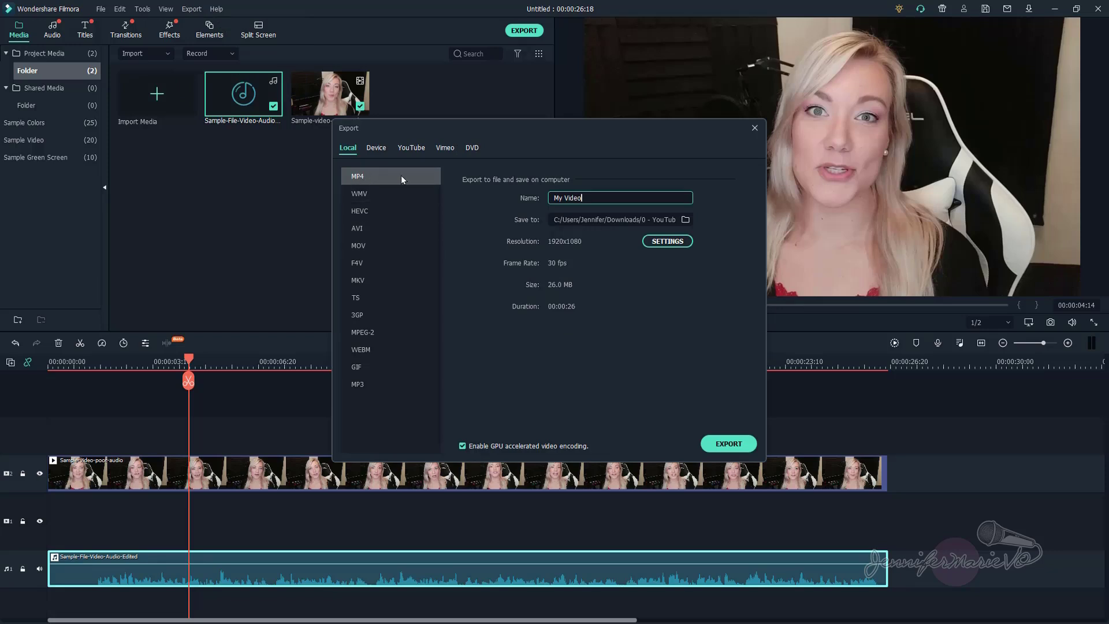
triple_click(625, 199)
text(Sample-Video-Audio-Edited)
click(728, 444)
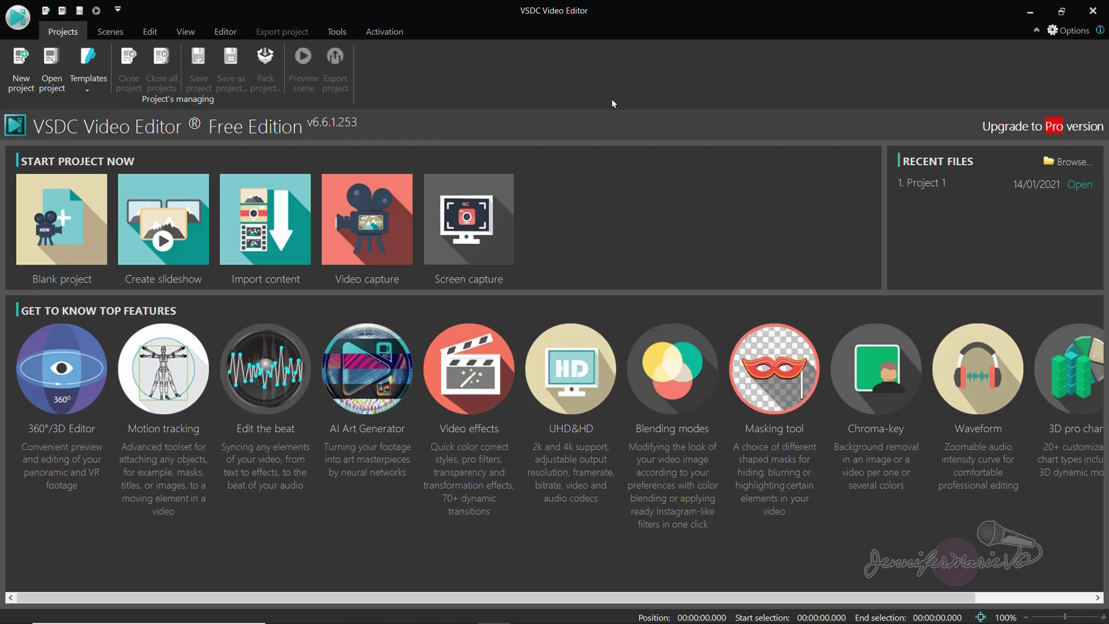
In VSDC Video Editor, create a blank project with default settings and add the Sample-video-poor-audio video from the Samples folder.
click(58, 225)
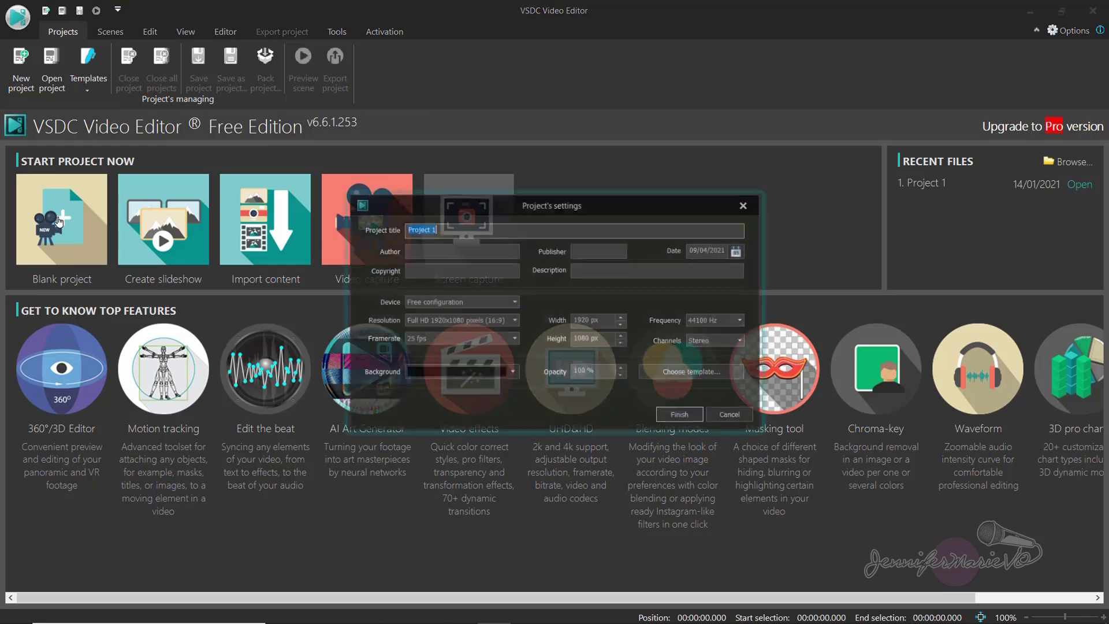
click(680, 417)
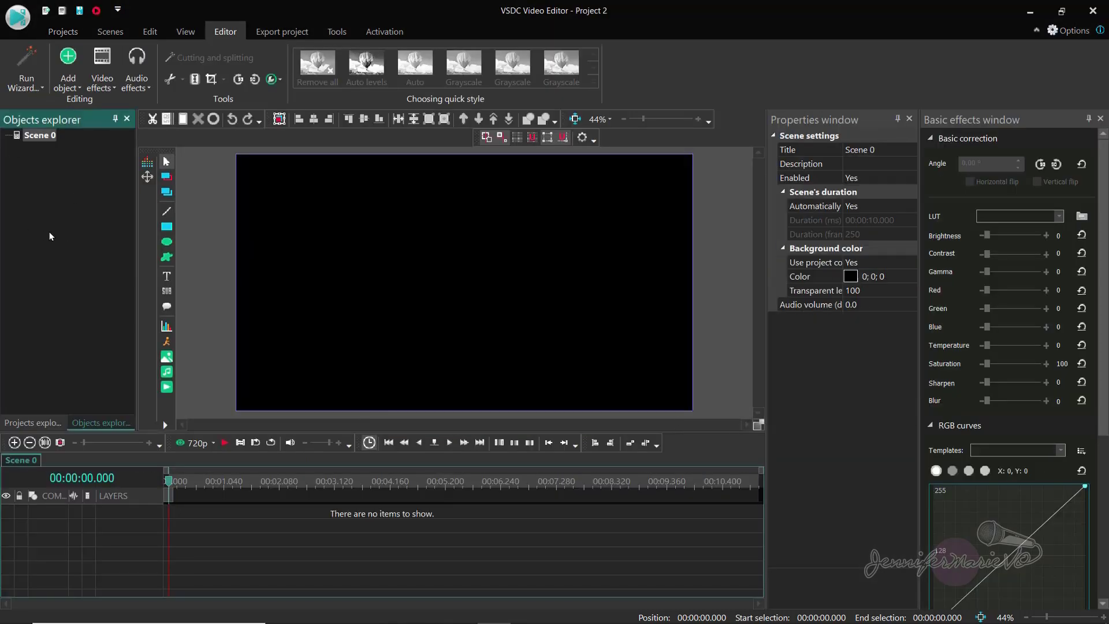
click(66, 88)
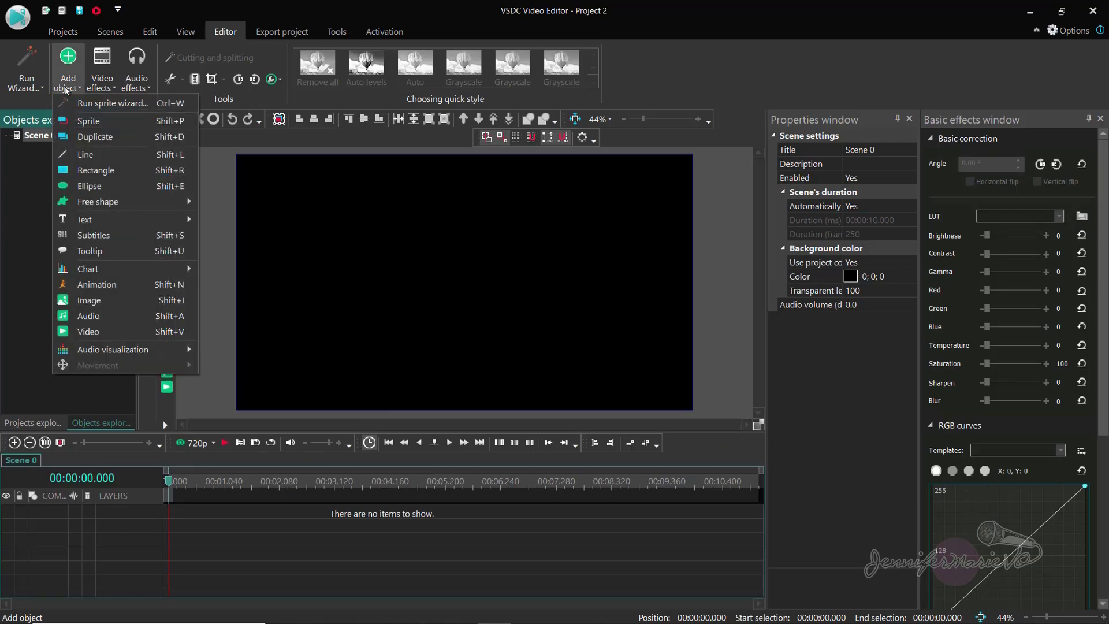
click(104, 334)
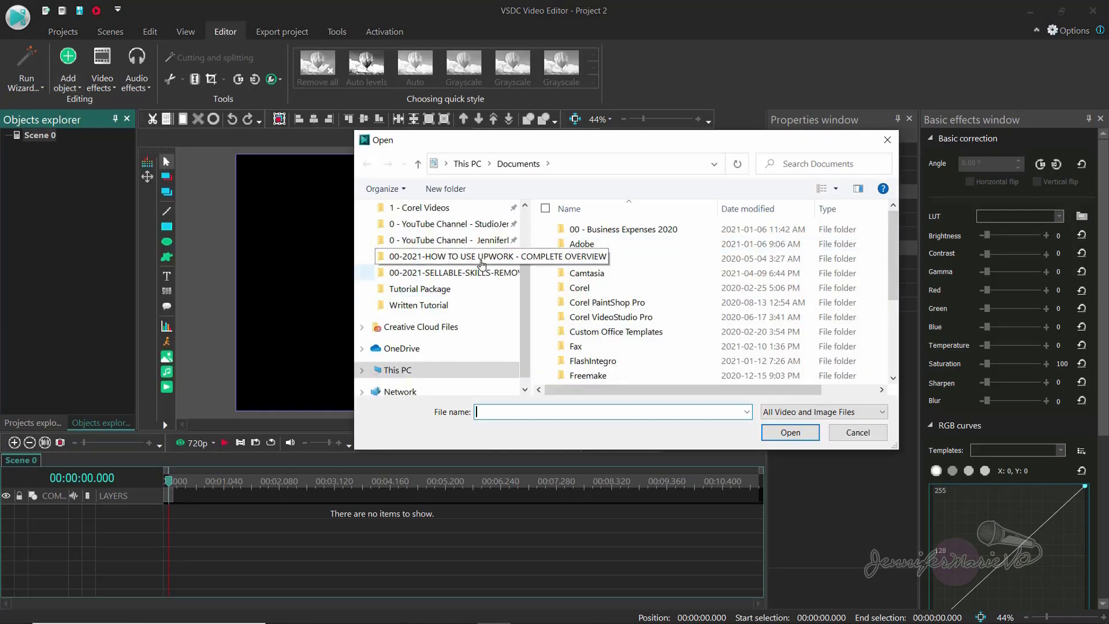
click(488, 272)
double_click(579, 254)
double_click(580, 254)
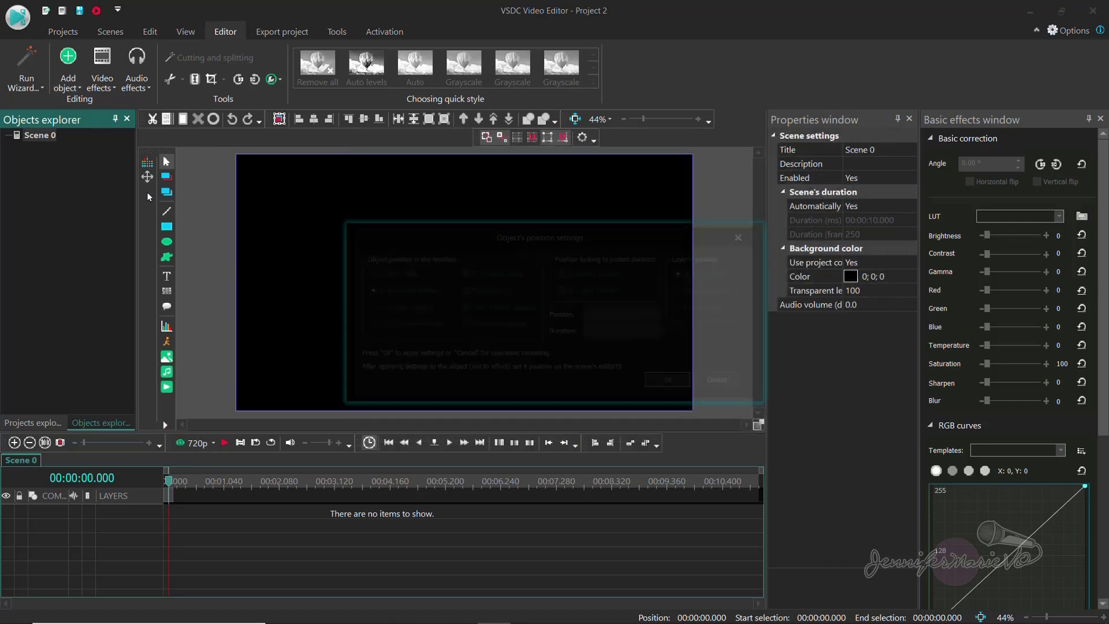
click(669, 381)
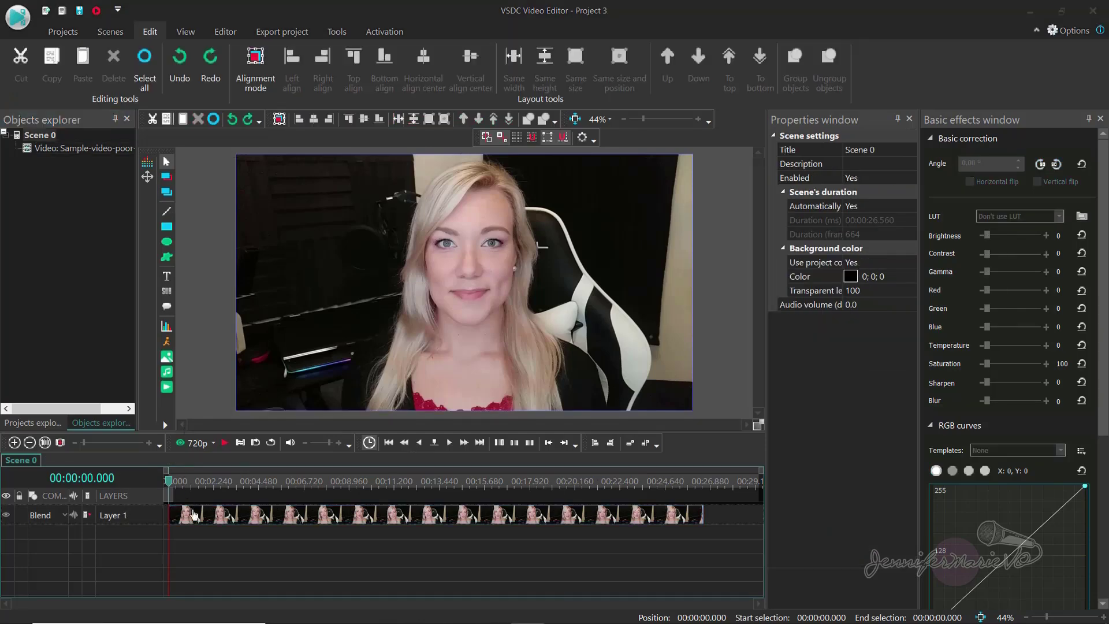
Apply the Silence audio effect to the Sample-video-poor-audio clip for its whole parent duration and preview the opening seconds.
click(192, 515)
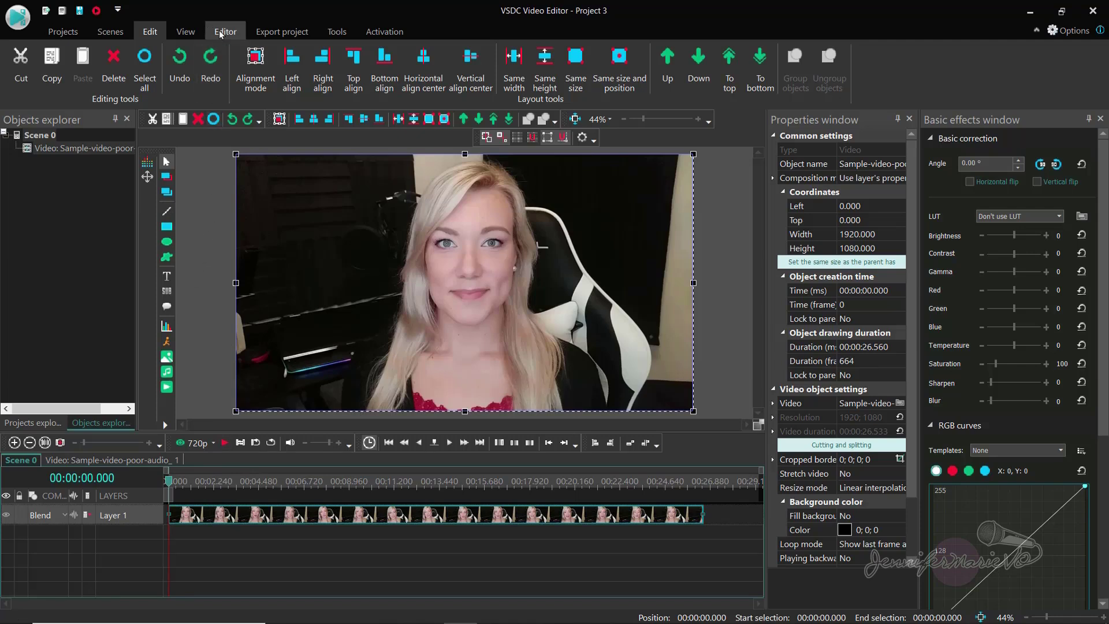
click(238, 37)
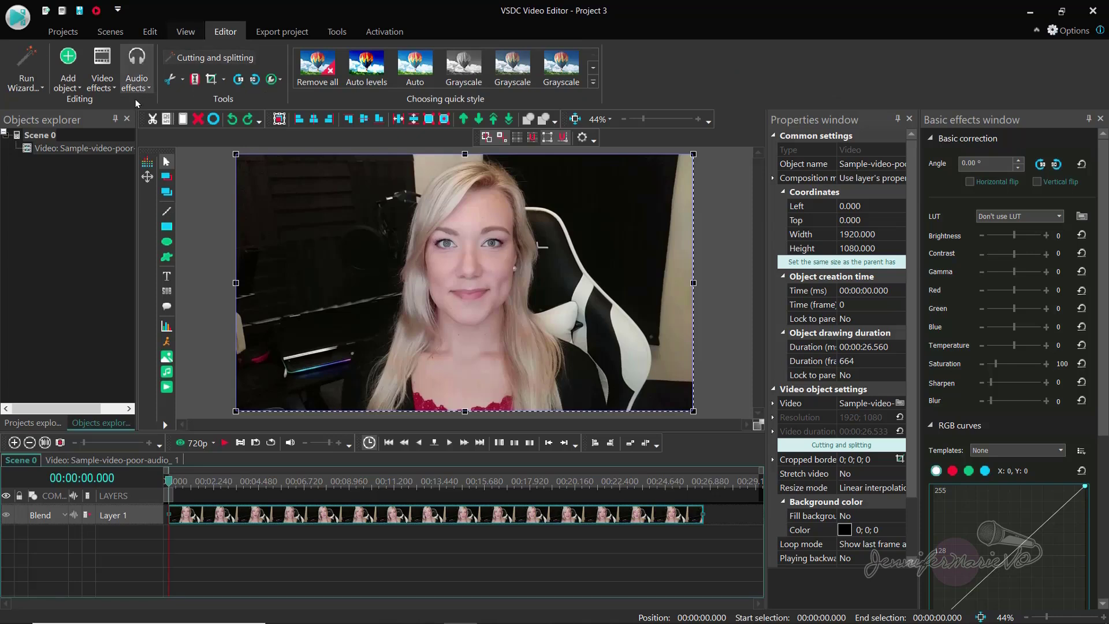
click(147, 90)
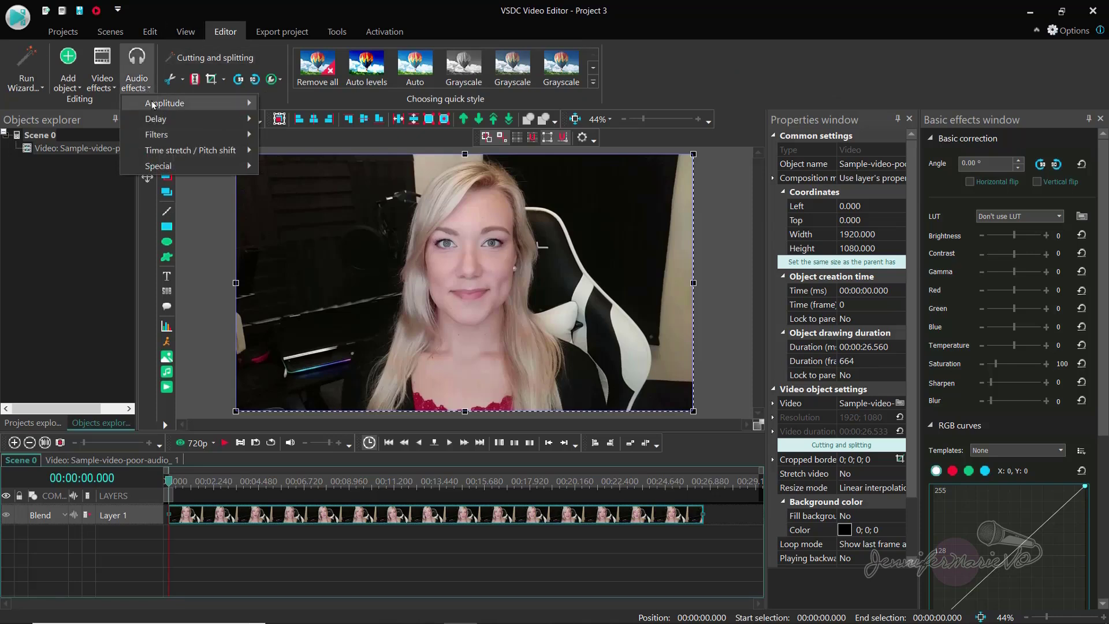
mouse_move(212, 105)
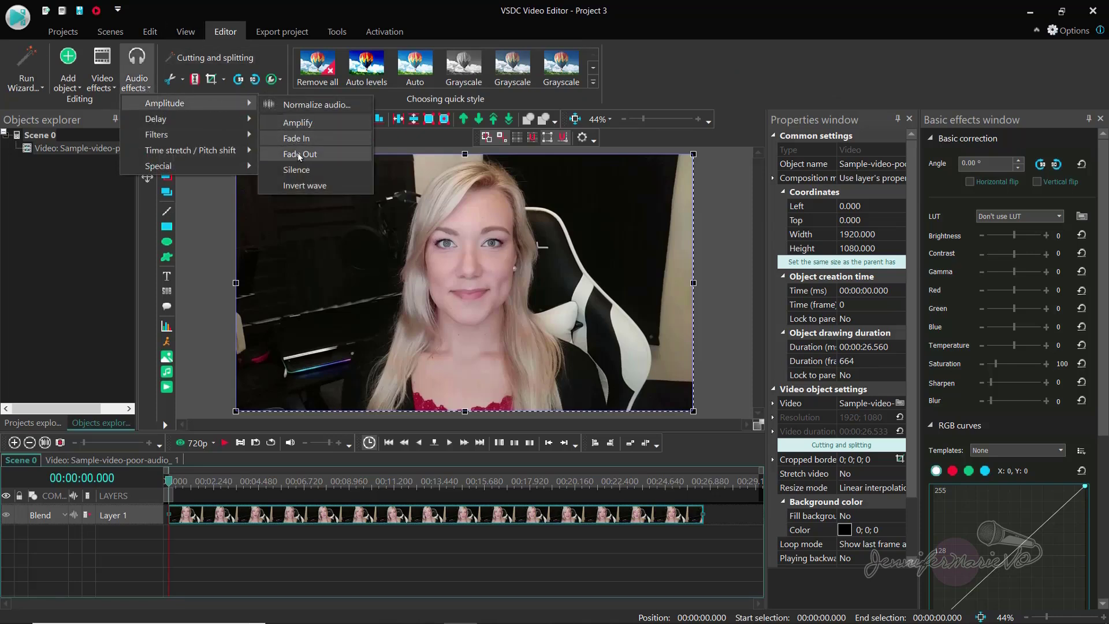
click(295, 171)
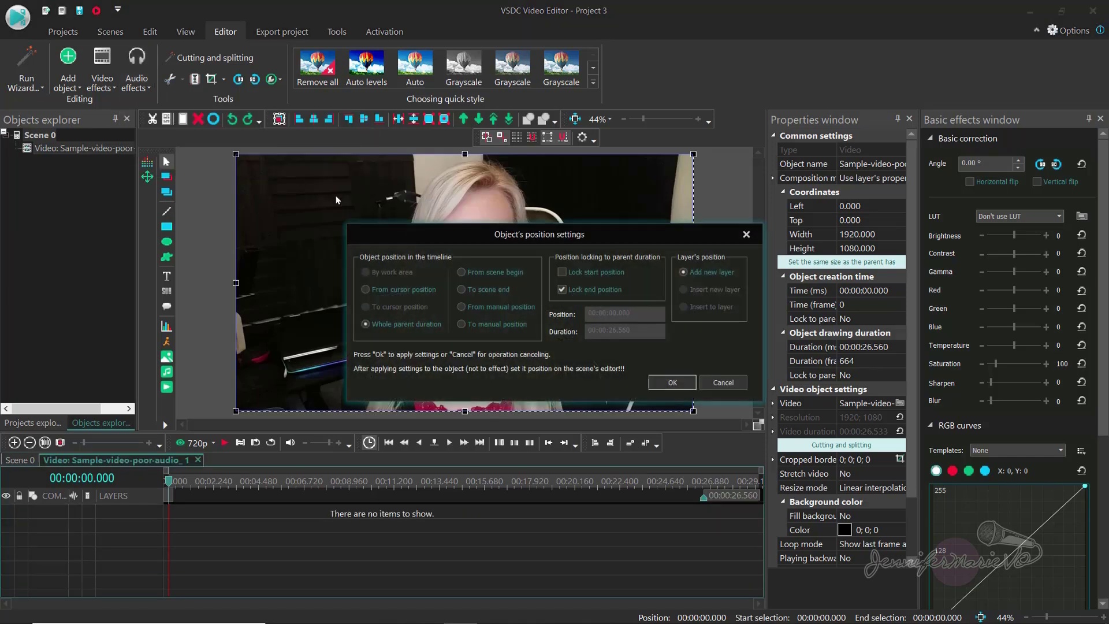
click(672, 381)
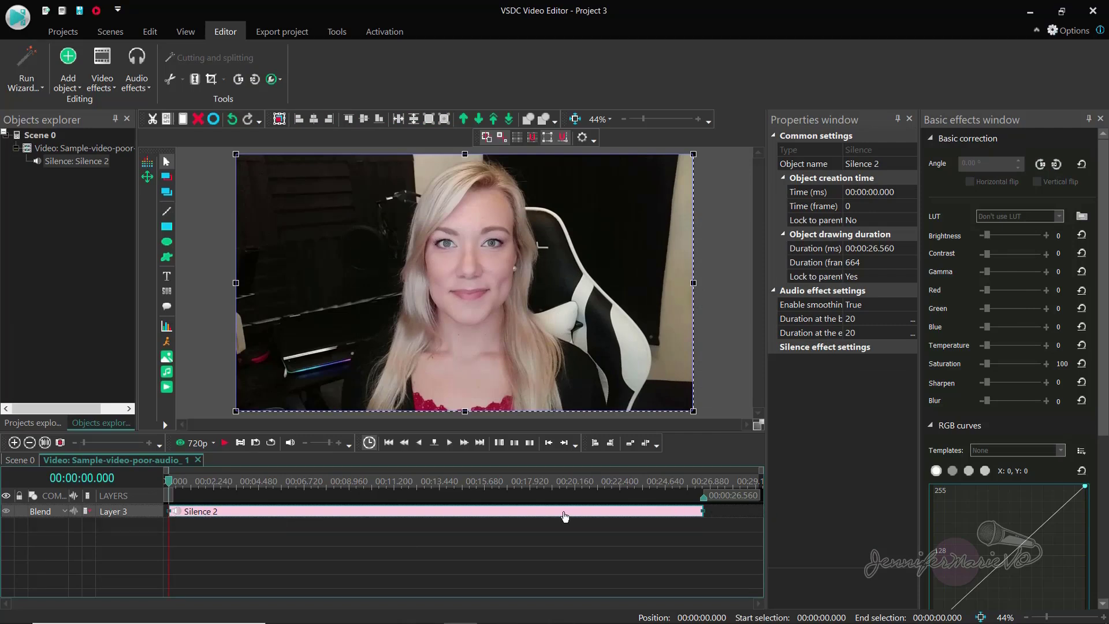
click(224, 443)
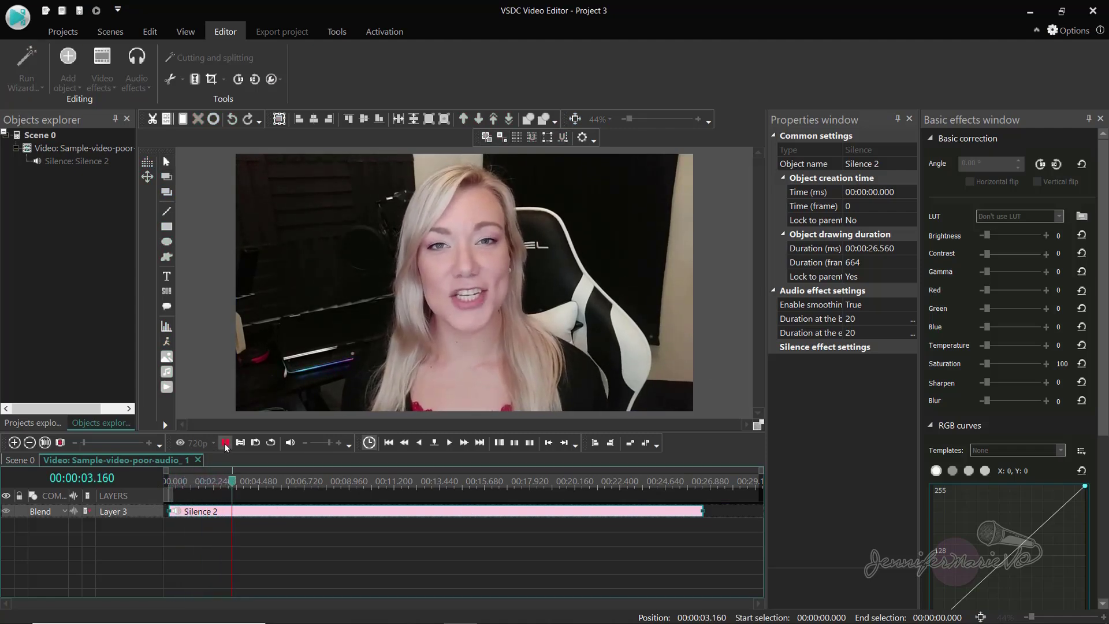
click(225, 443)
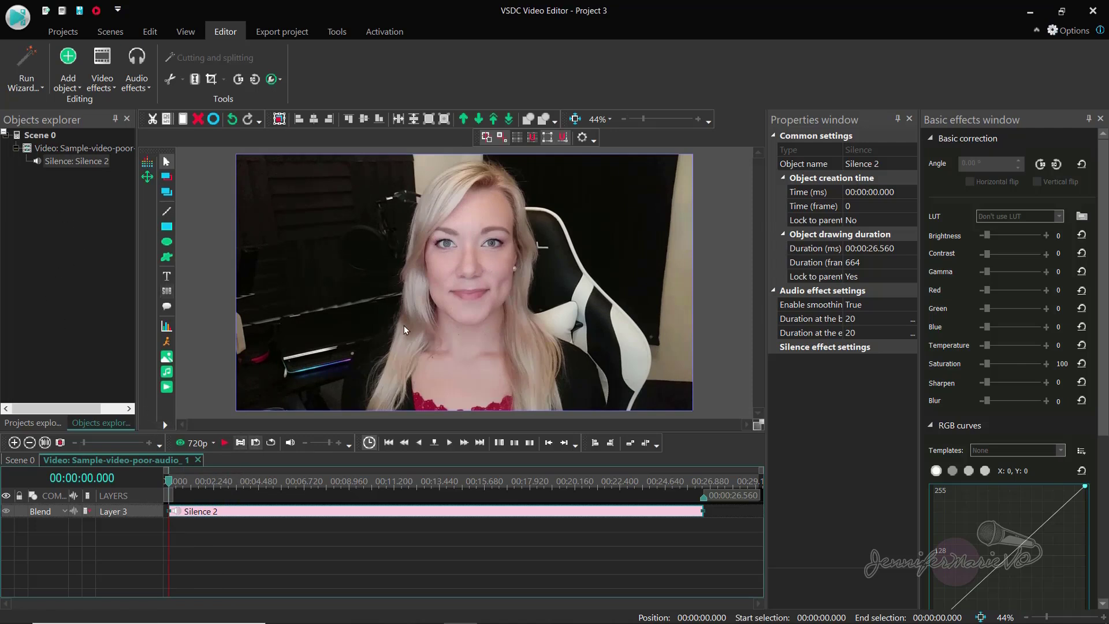
Add the Sample-File-Video-Audio-Edited audio at the timeline start on its own layer below the Silence effect, and preview the opening seconds.
click(78, 89)
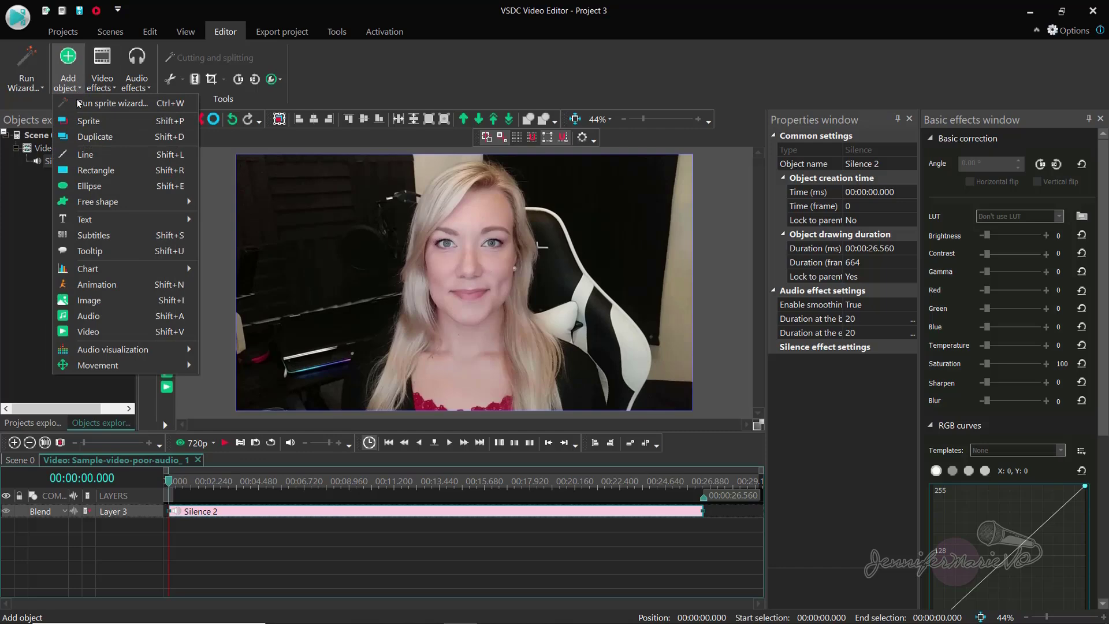
click(115, 315)
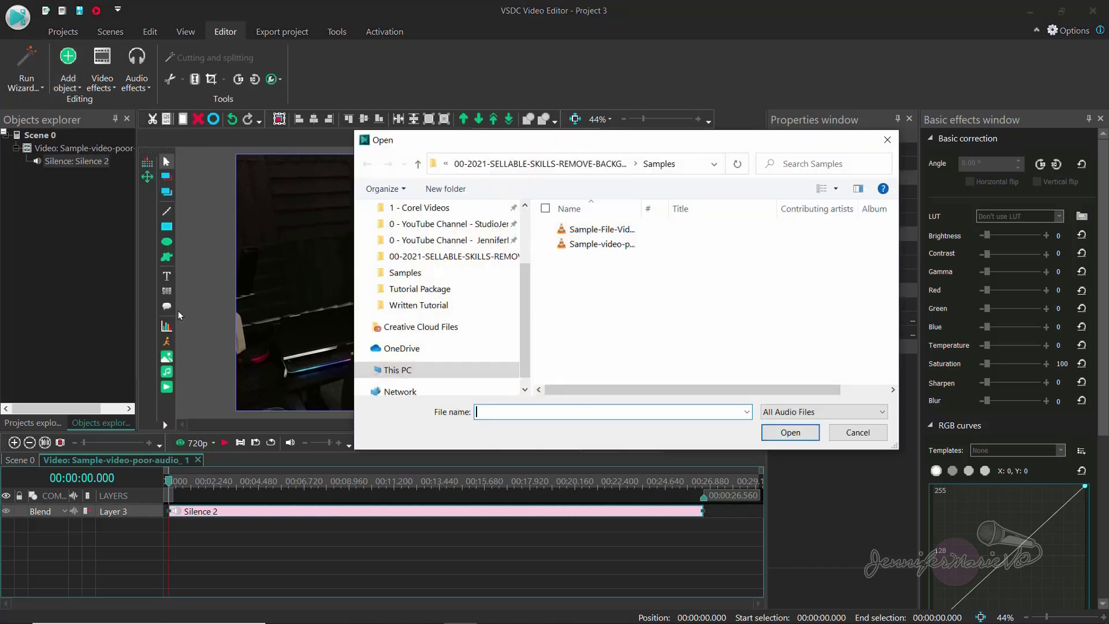
drag(641, 208, 764, 208)
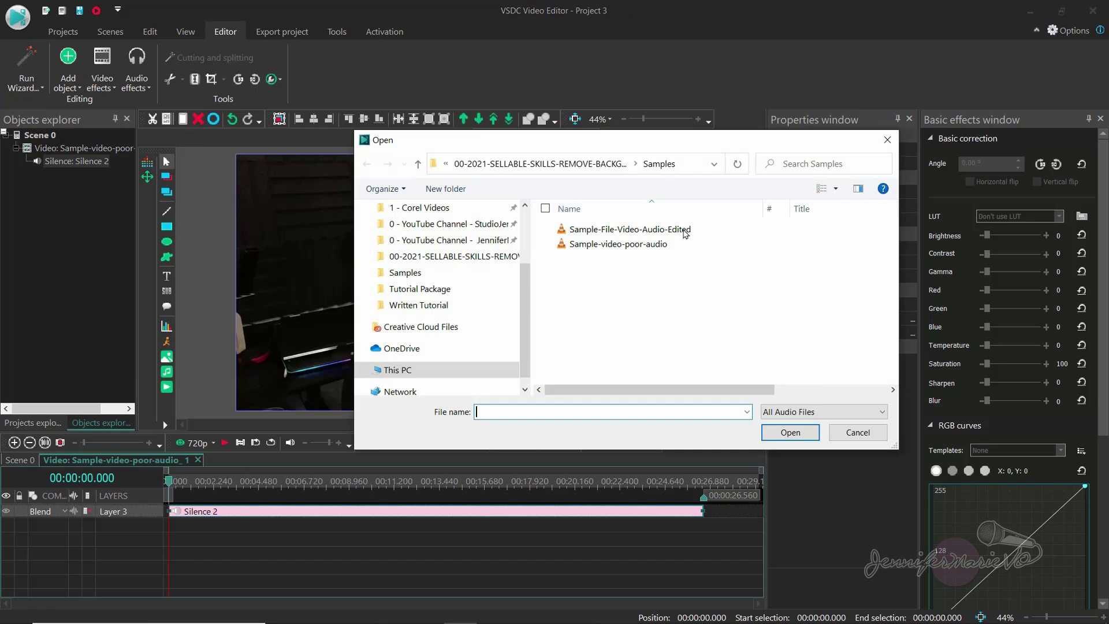
double_click(682, 235)
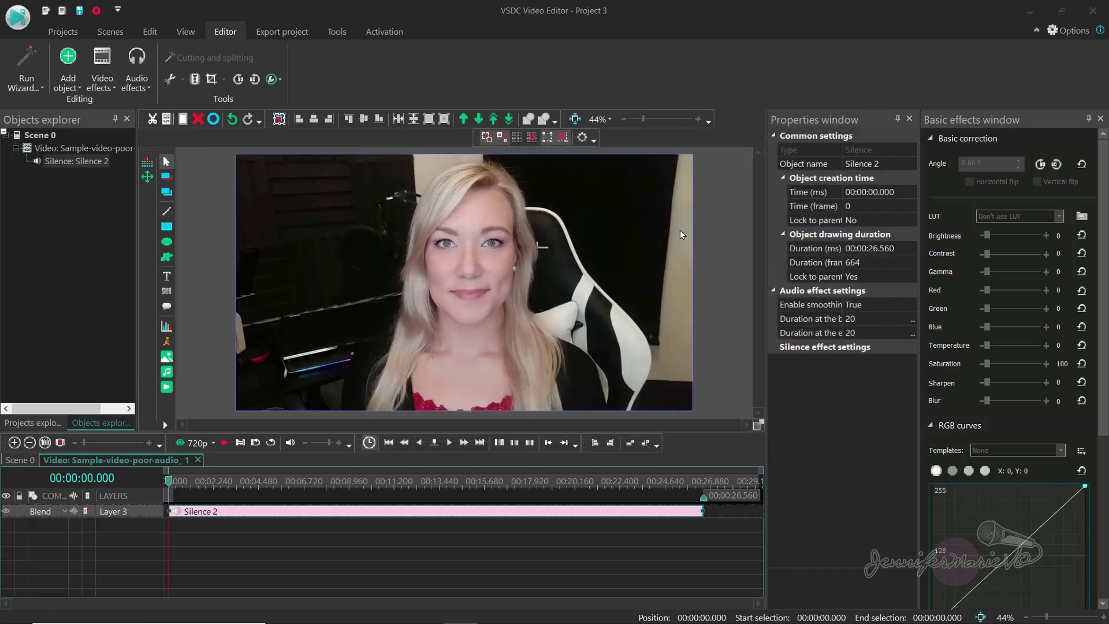
click(673, 383)
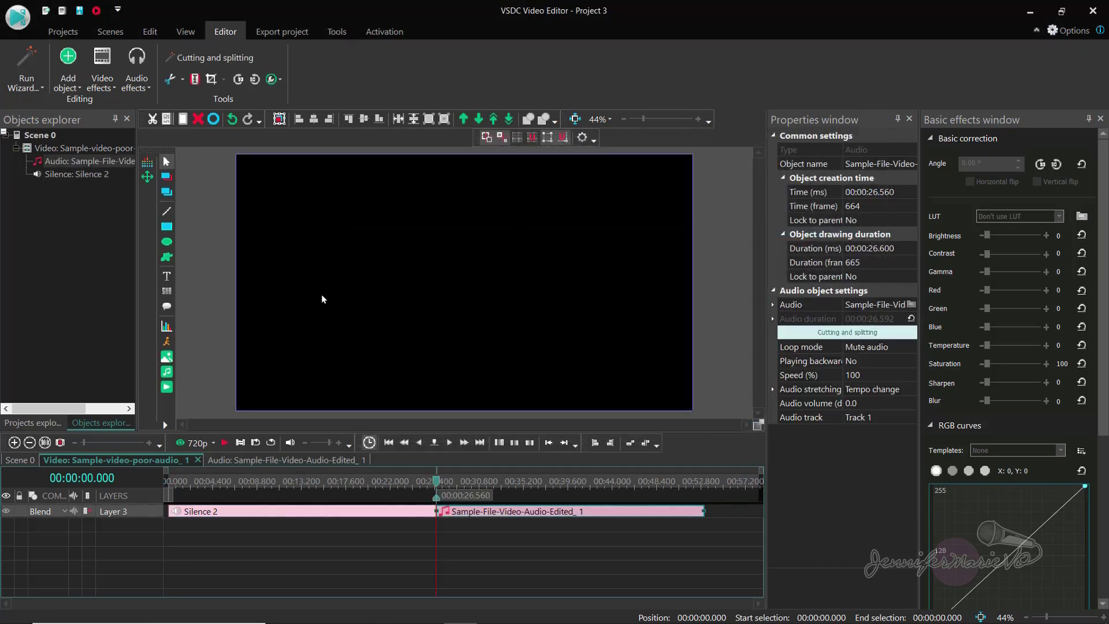
drag(466, 511, 222, 533)
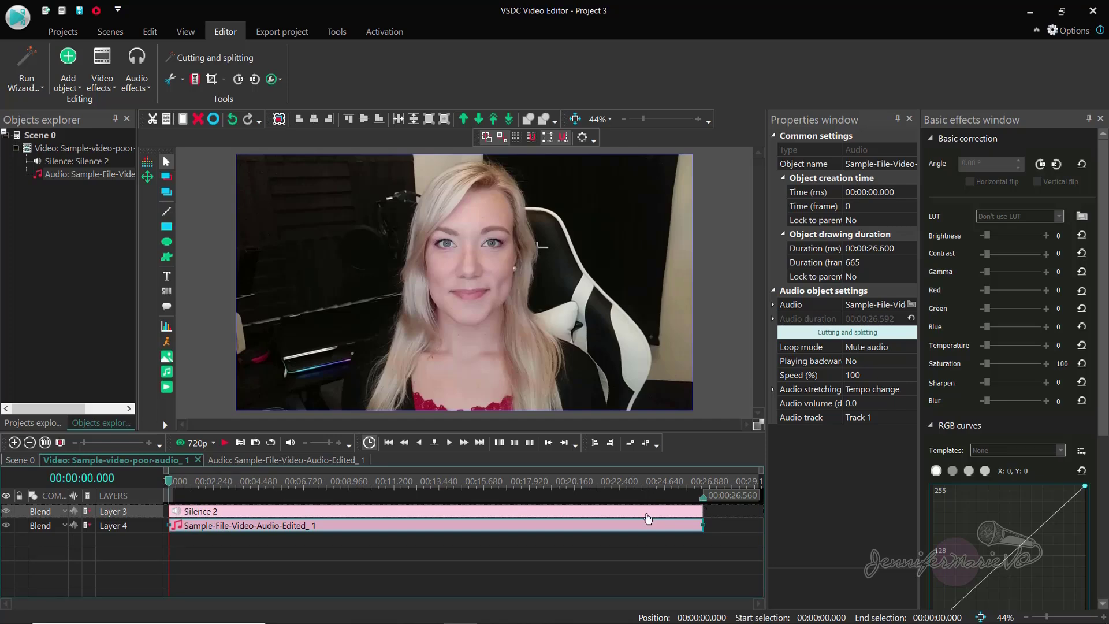
click(225, 444)
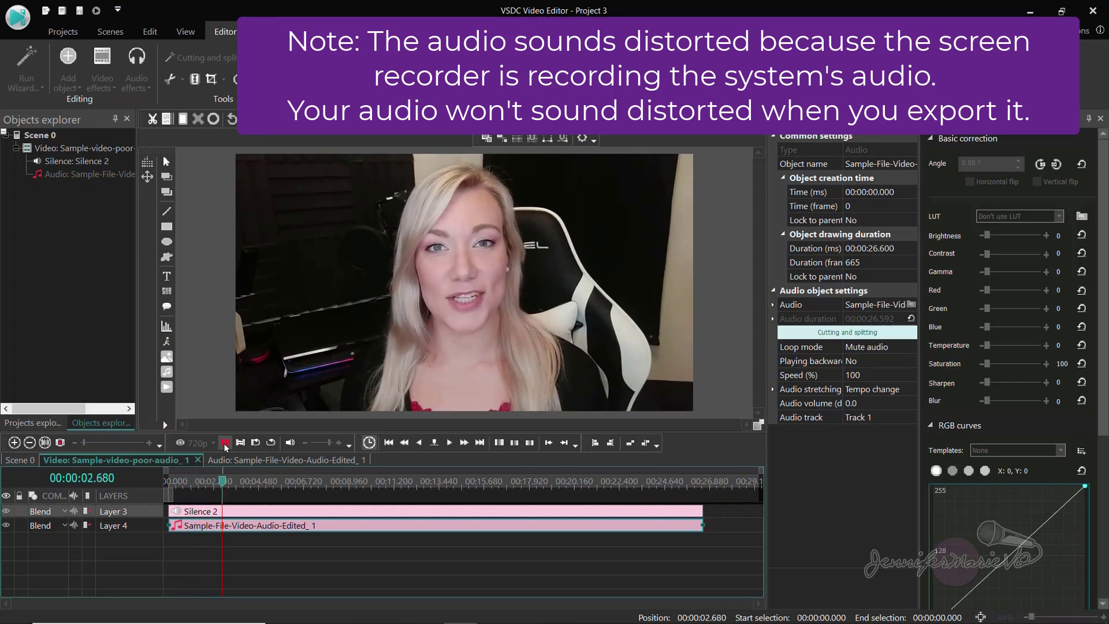
click(225, 444)
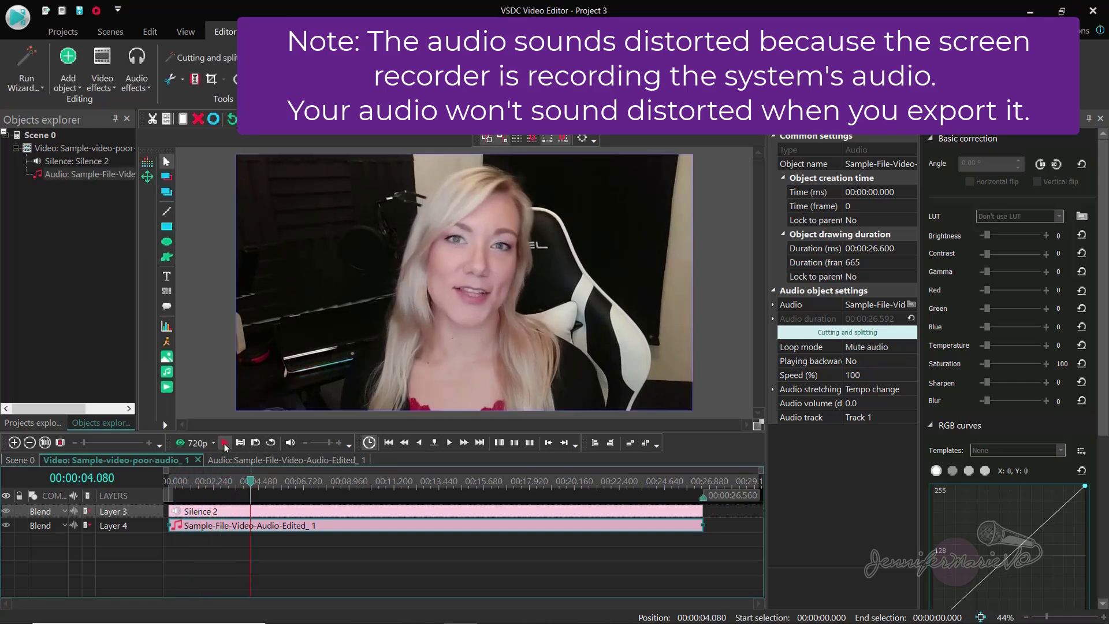
Export the project as an H.264 / AVC MP4 for web with the Ultra Quality profile, continuing without premium features.
click(278, 34)
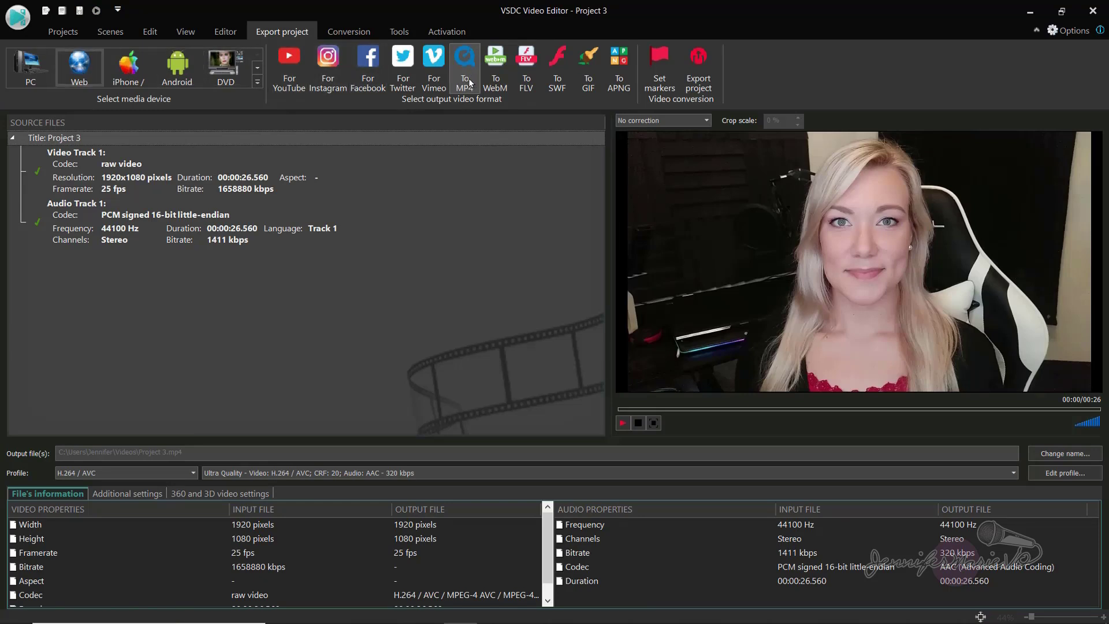
click(713, 78)
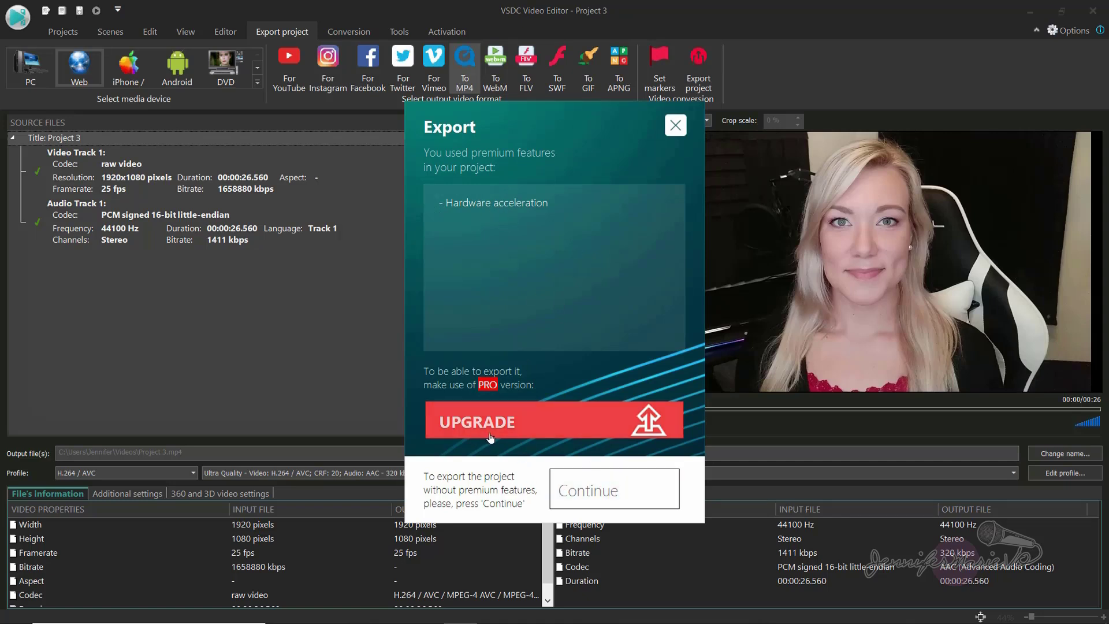
click(613, 504)
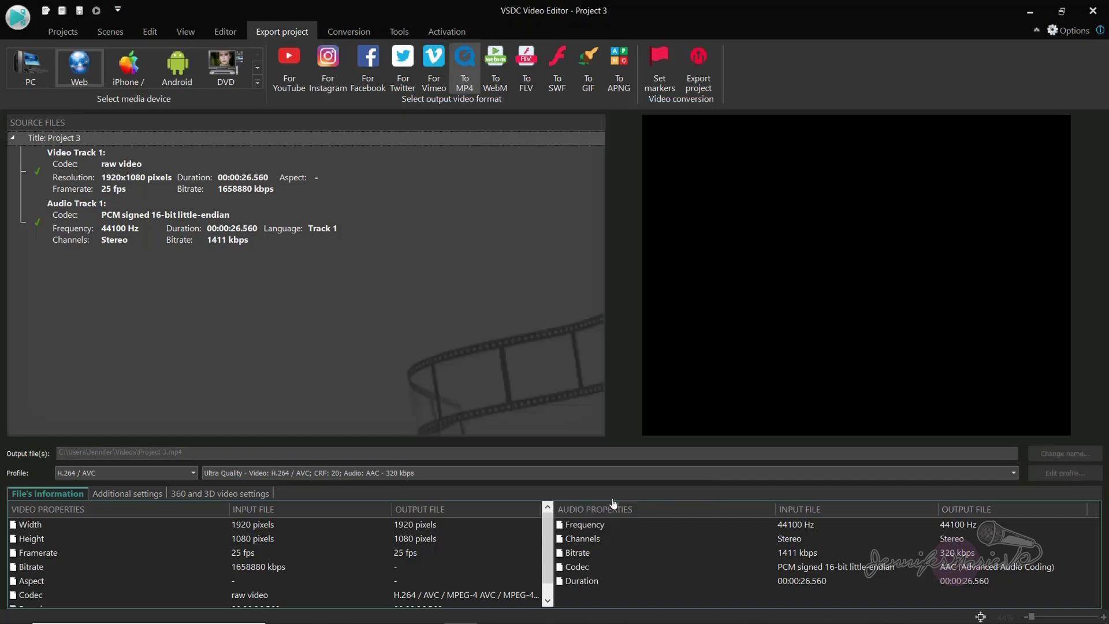